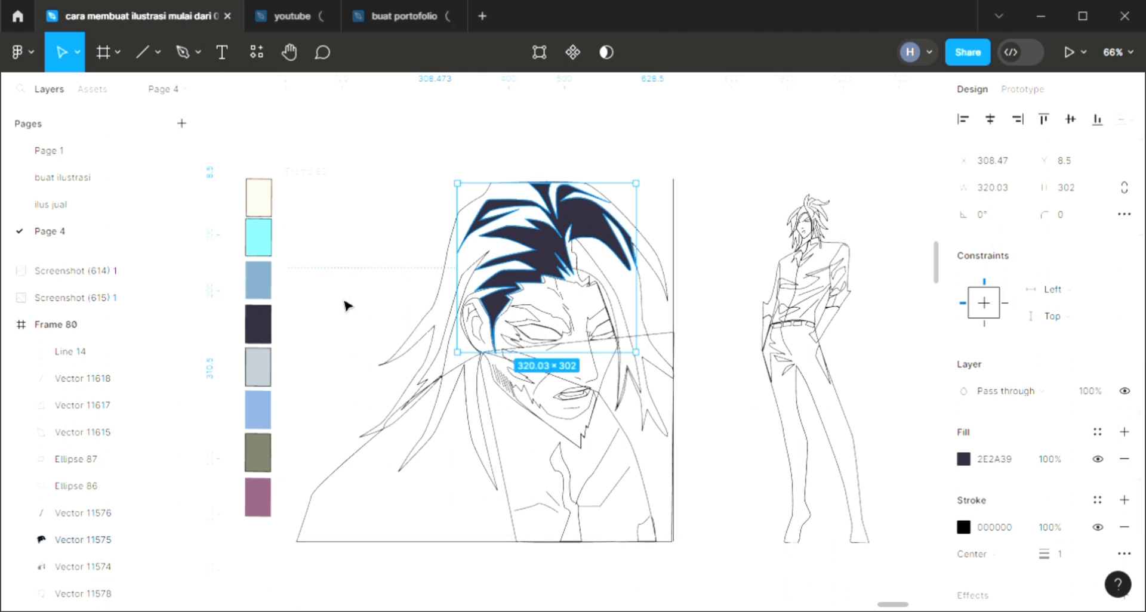
Fill the long hair strand running down the right side of the face with the dark colour 2E2A39.
click(430, 347)
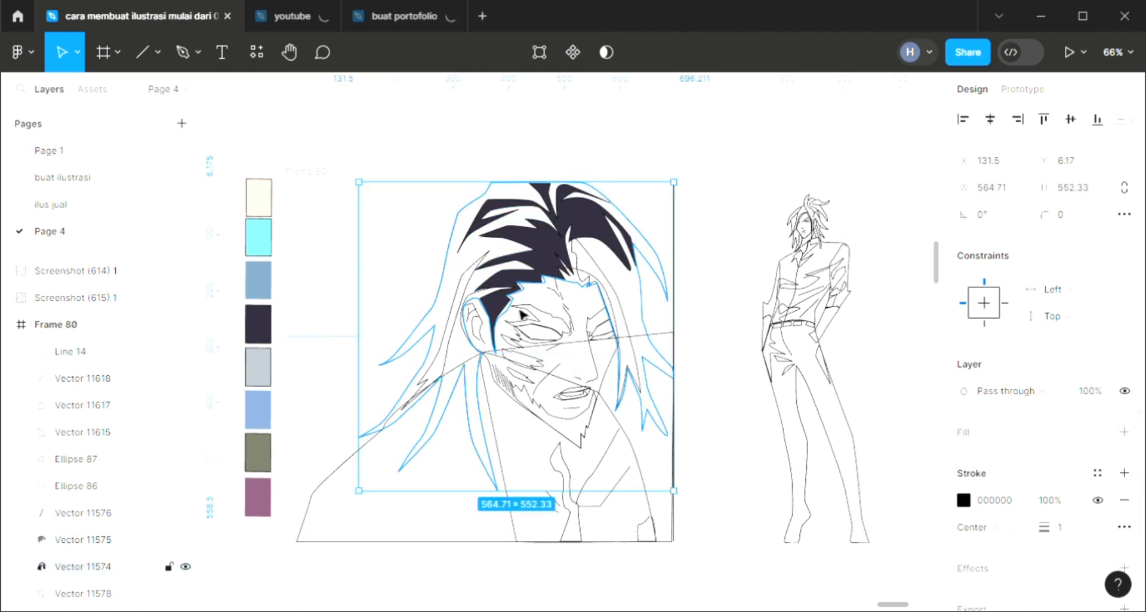
click(626, 313)
click(1124, 432)
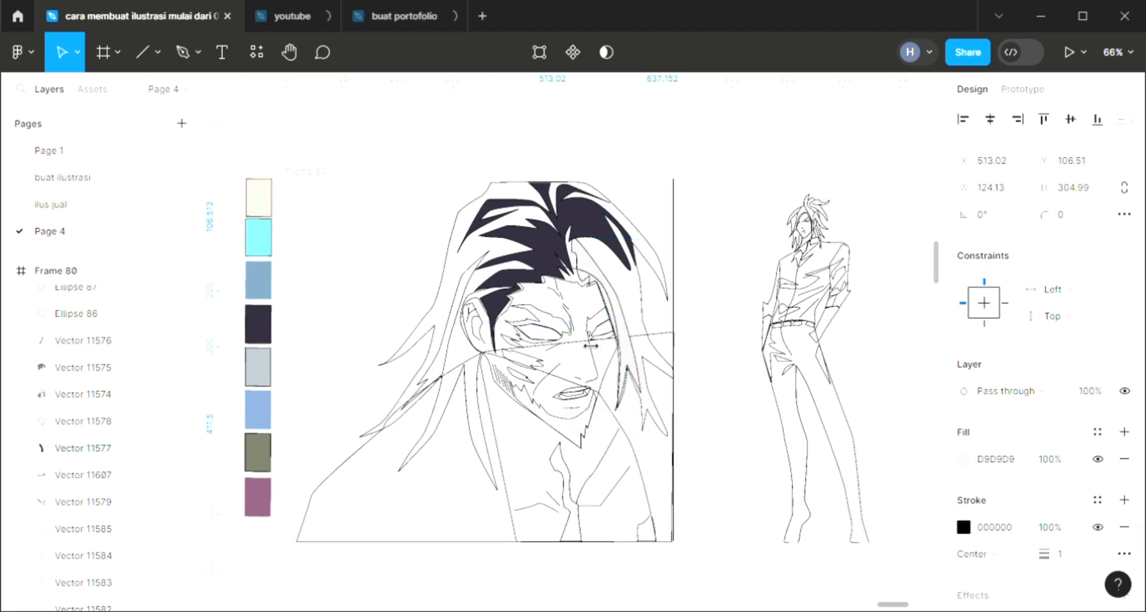
key(i)
click(489, 301)
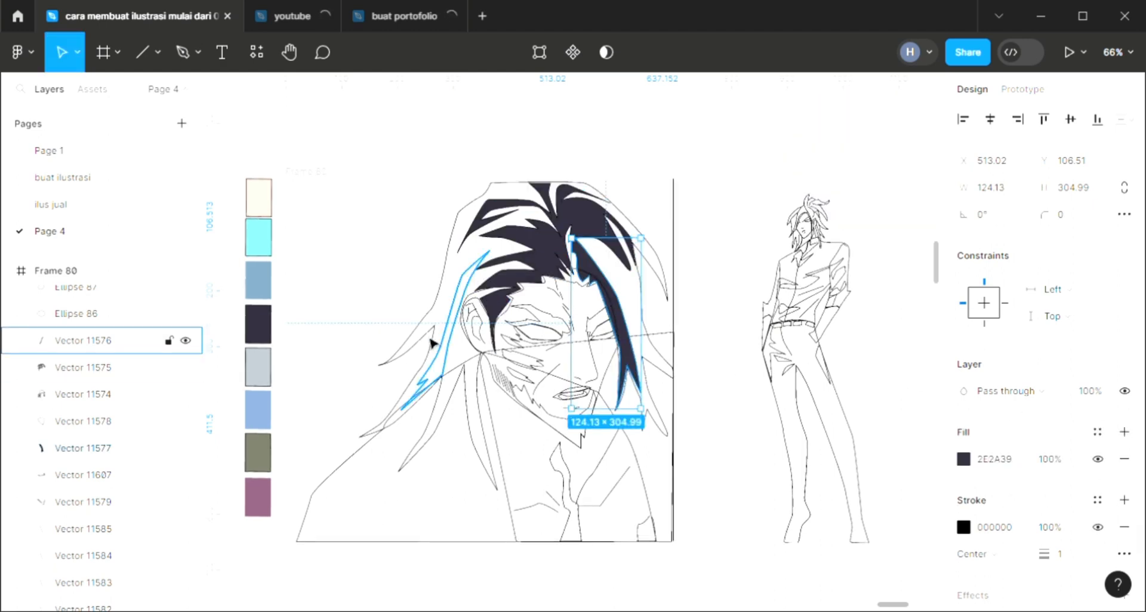
Fill the narrow hair strand left of the ear with the dark colour sampled from the palette swatch.
click(447, 362)
click(446, 362)
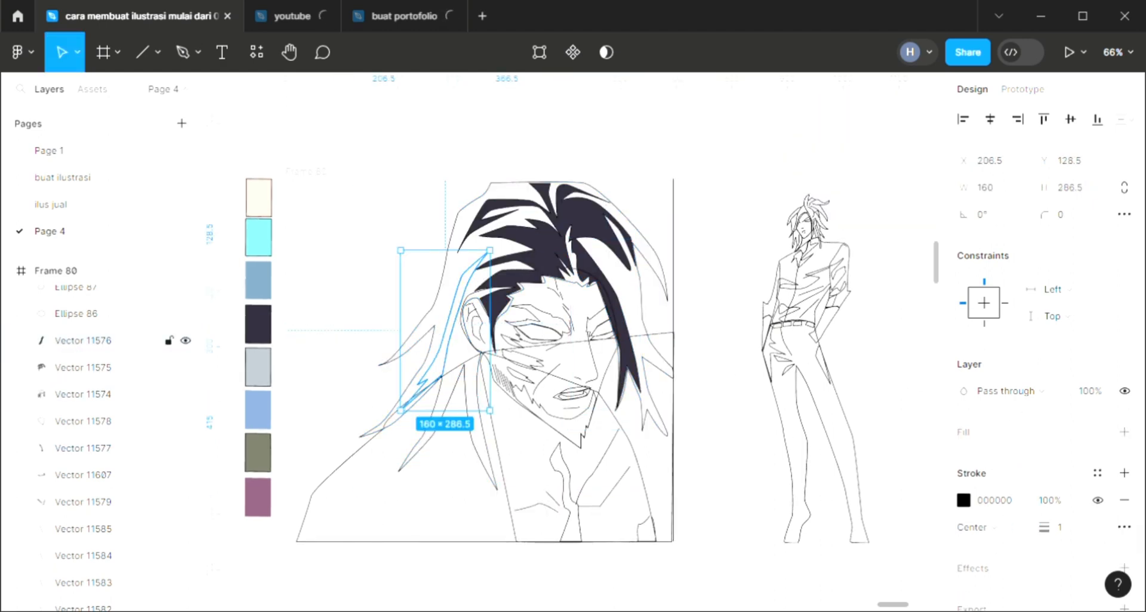
click(1124, 432)
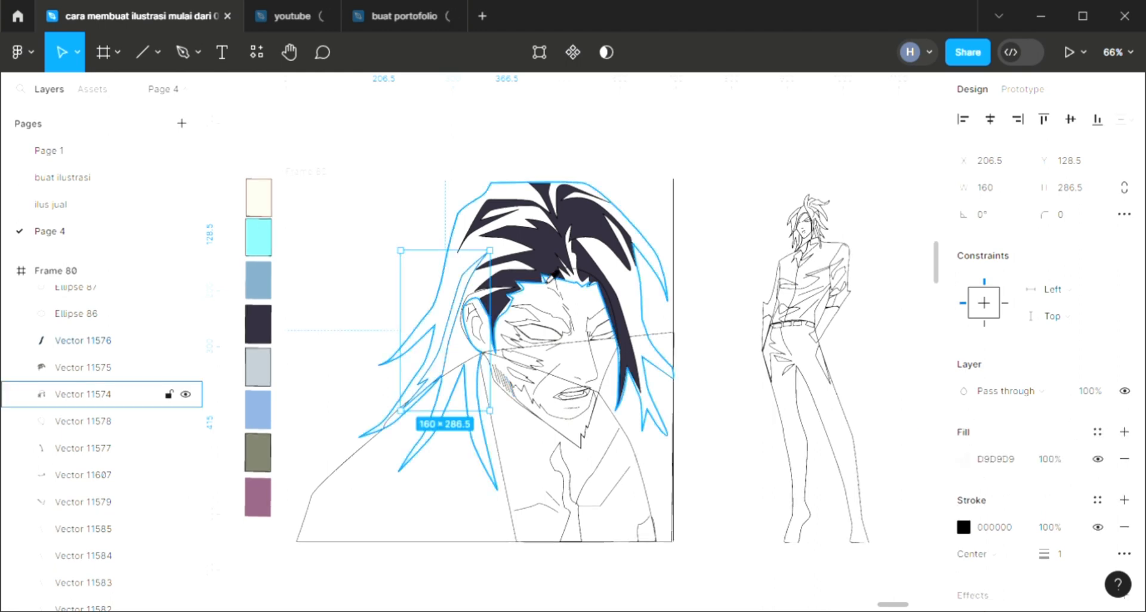
key(i)
click(258, 325)
click(401, 351)
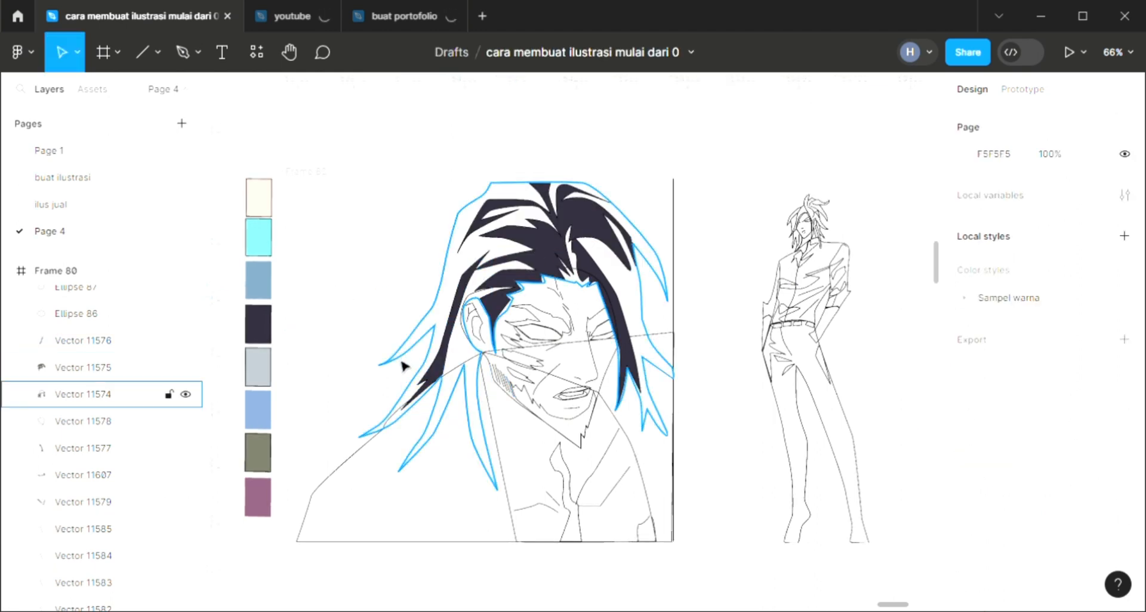
Fill the full hair outline with the cyan swatch colour 80F1F9 and send it behind the dark strands.
click(416, 377)
click(1123, 432)
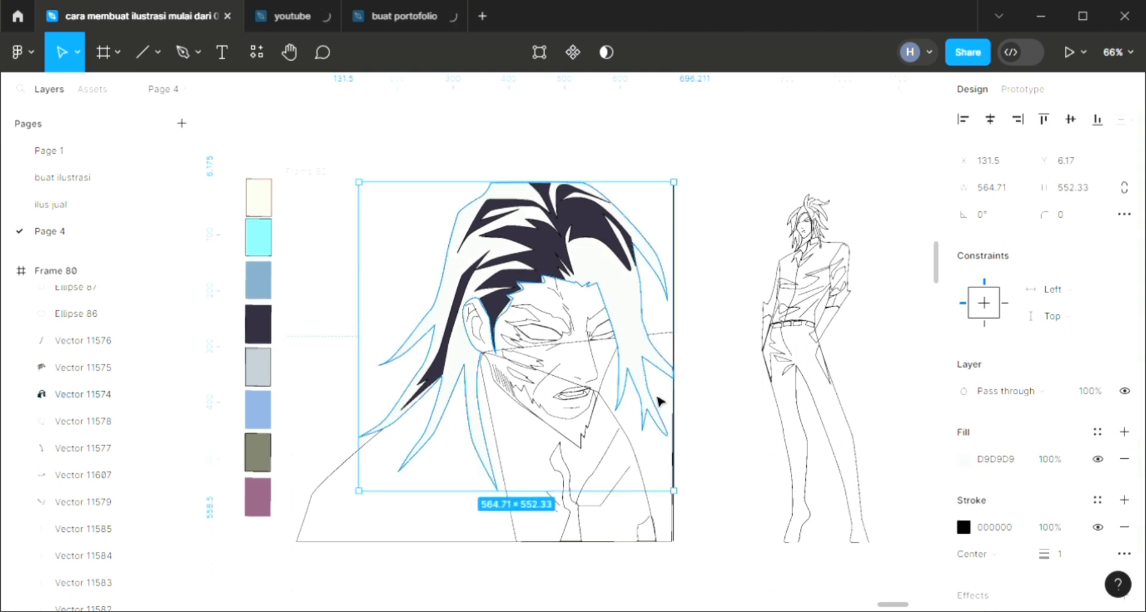
key(i)
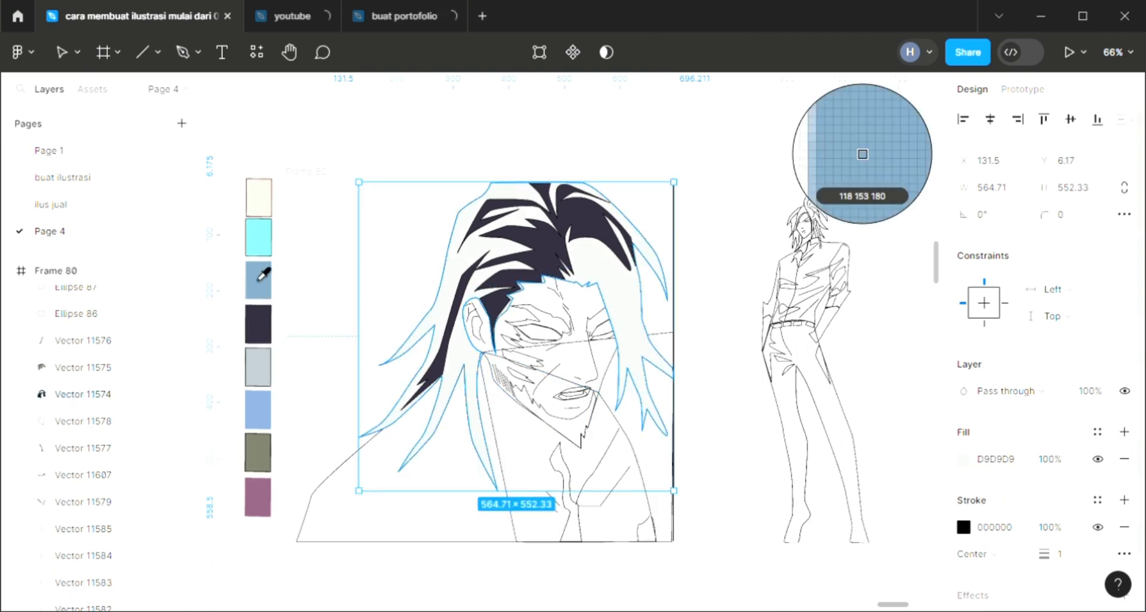
click(263, 254)
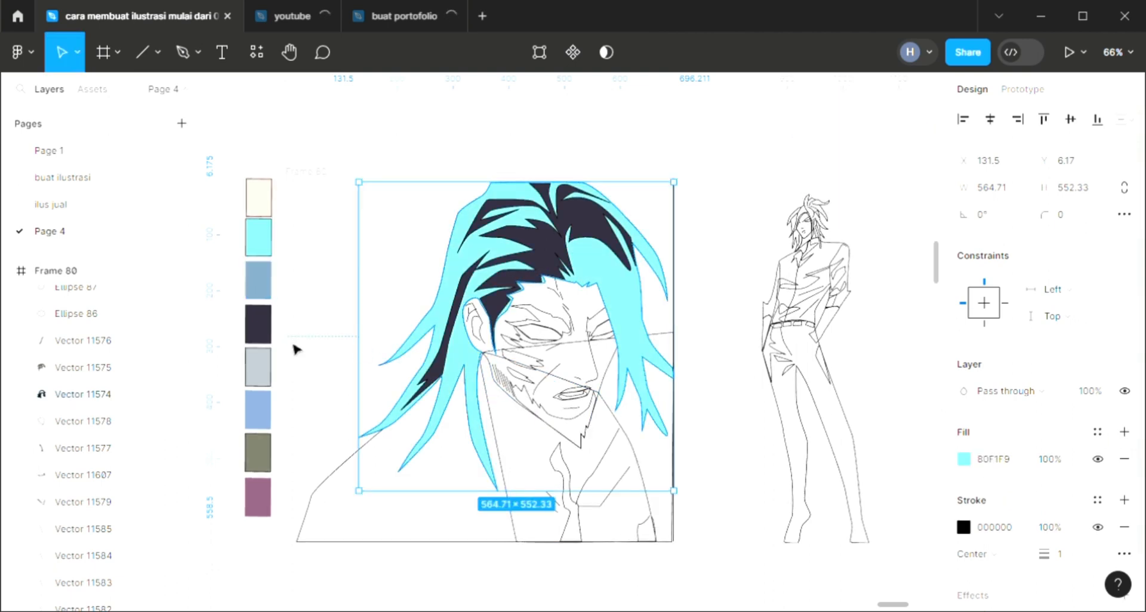
key(bracketleft)
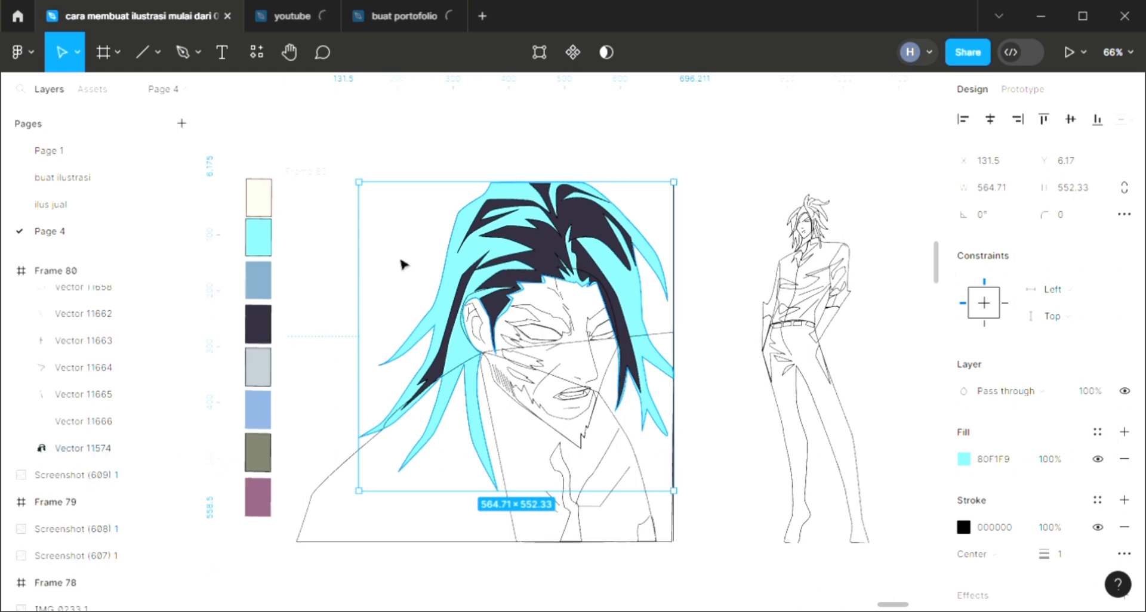
click(401, 260)
Fill both eyebrow shapes with the dark hair colour 2E2A39.
scroll(518, 346, up, 2)
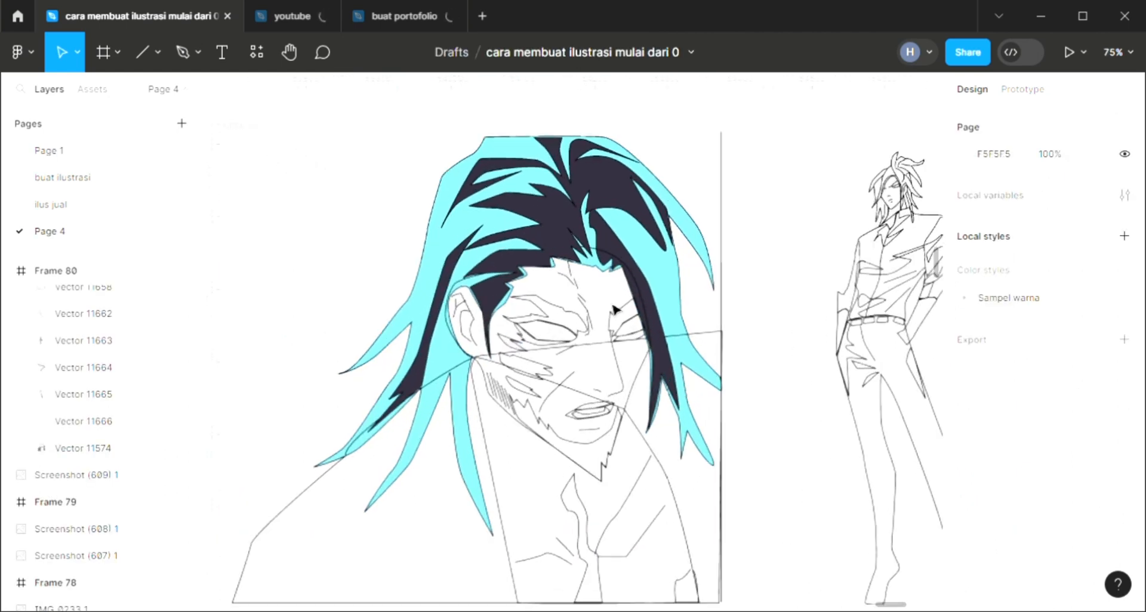
click(581, 321)
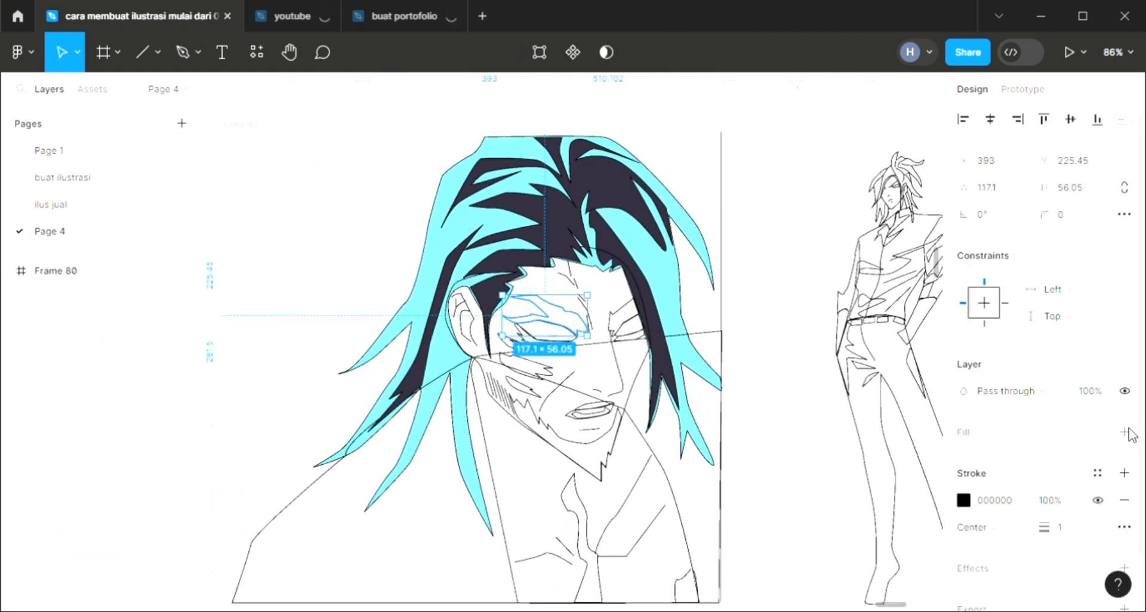
click(1125, 432)
key(i)
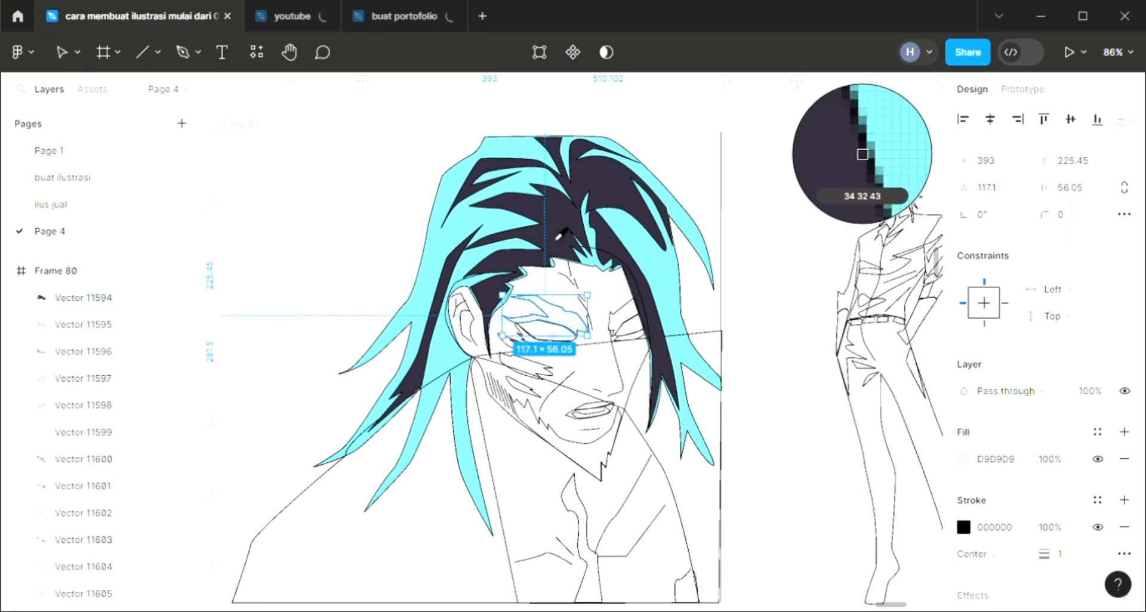
click(604, 312)
click(622, 330)
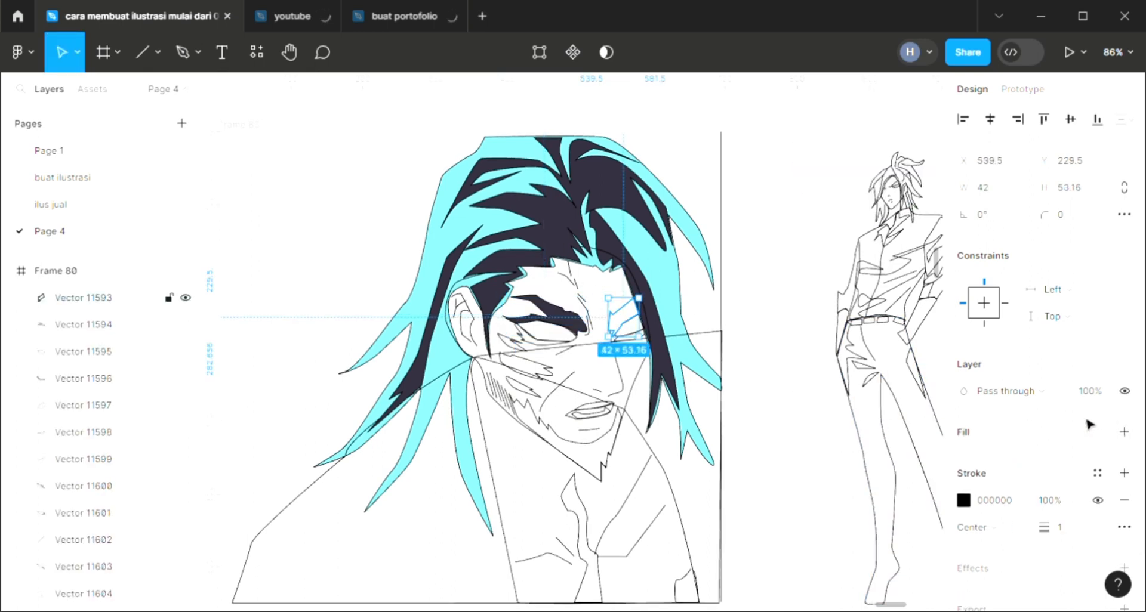
click(1125, 432)
key(i)
click(615, 234)
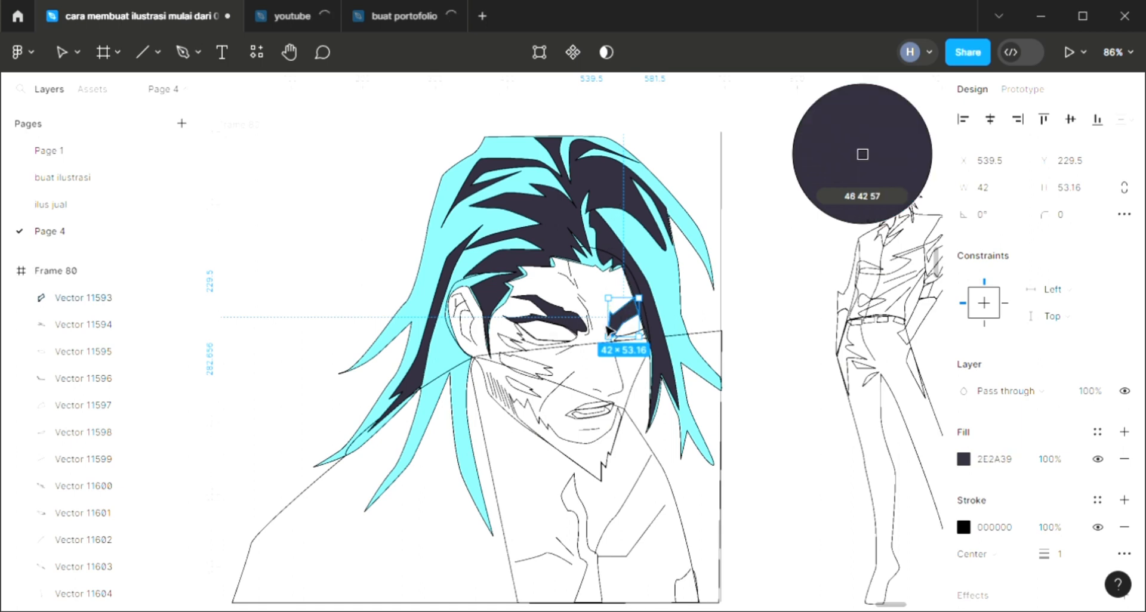
key(Escape)
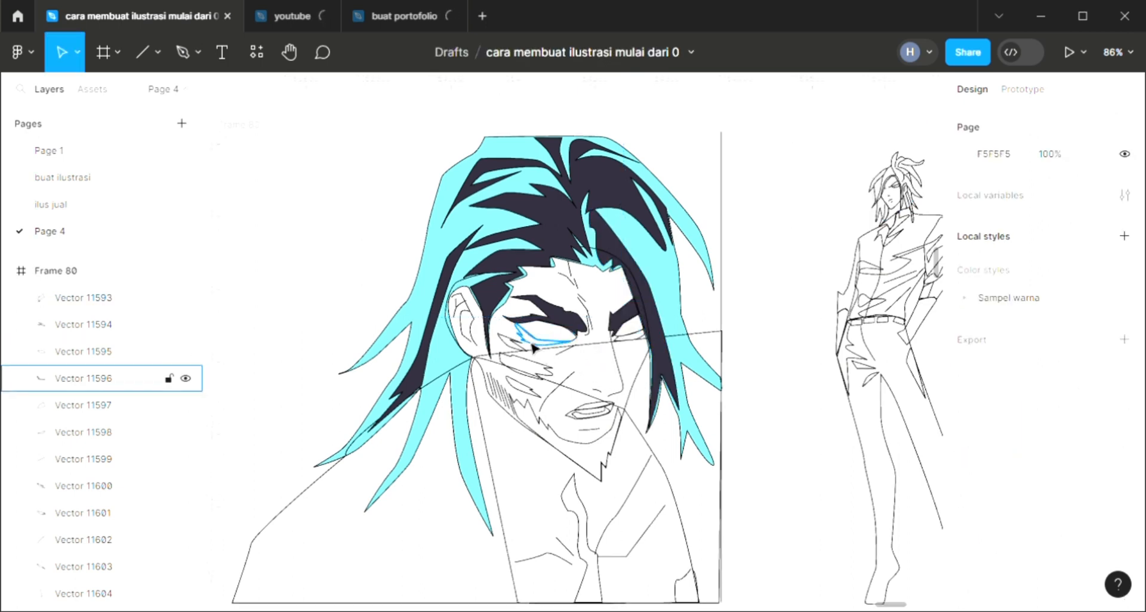
Fill the lower eyelid shapes of both eyes with the dark hair colour 2E2A39.
click(533, 348)
click(1124, 432)
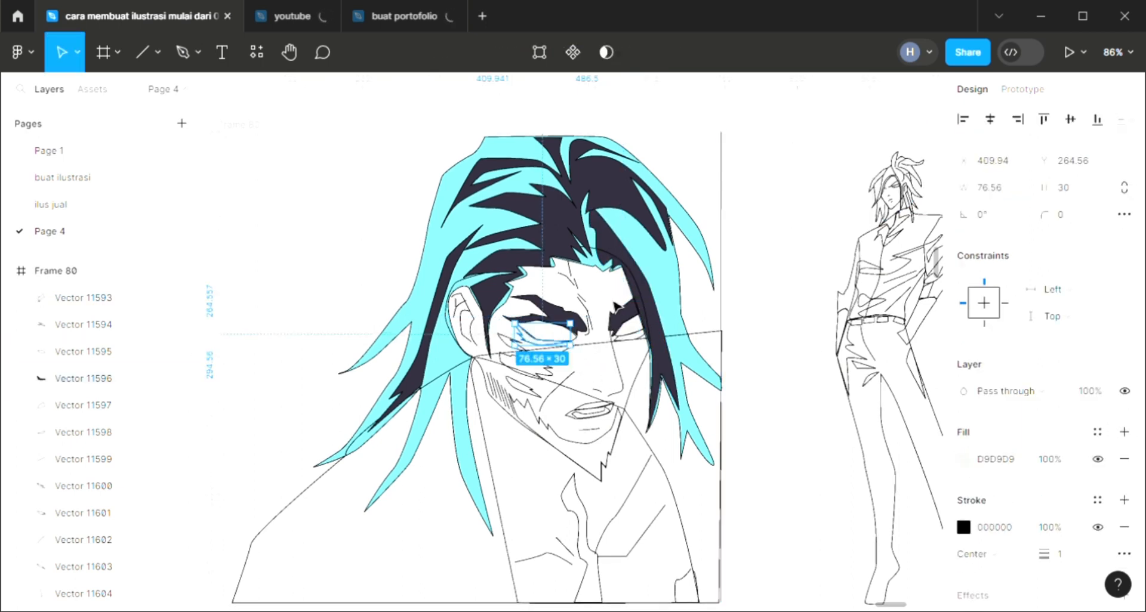
key(i)
click(610, 184)
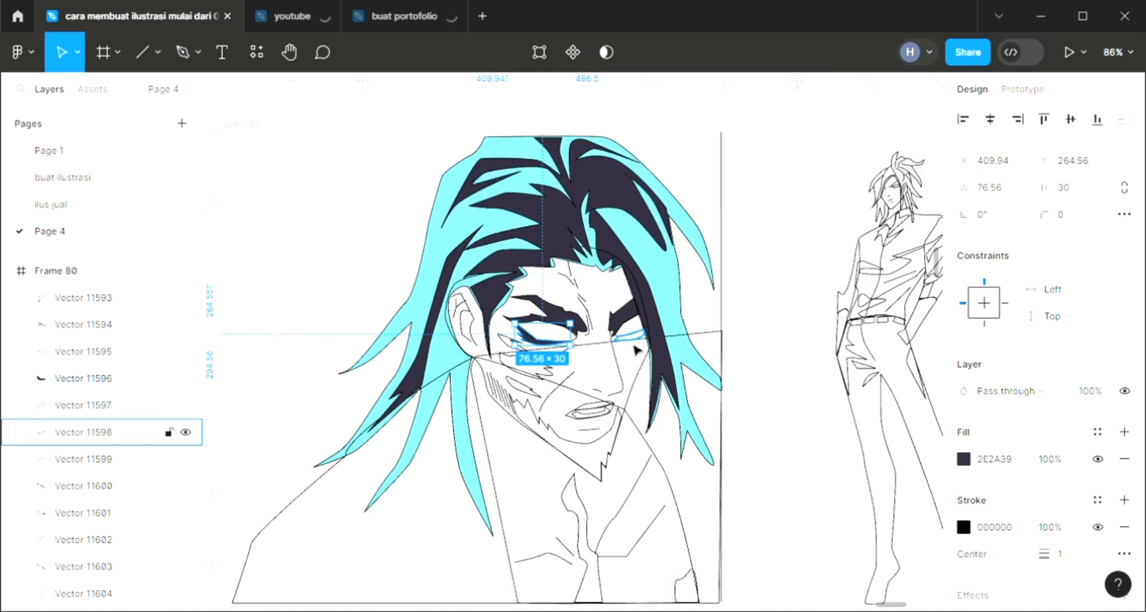
click(632, 346)
click(1124, 433)
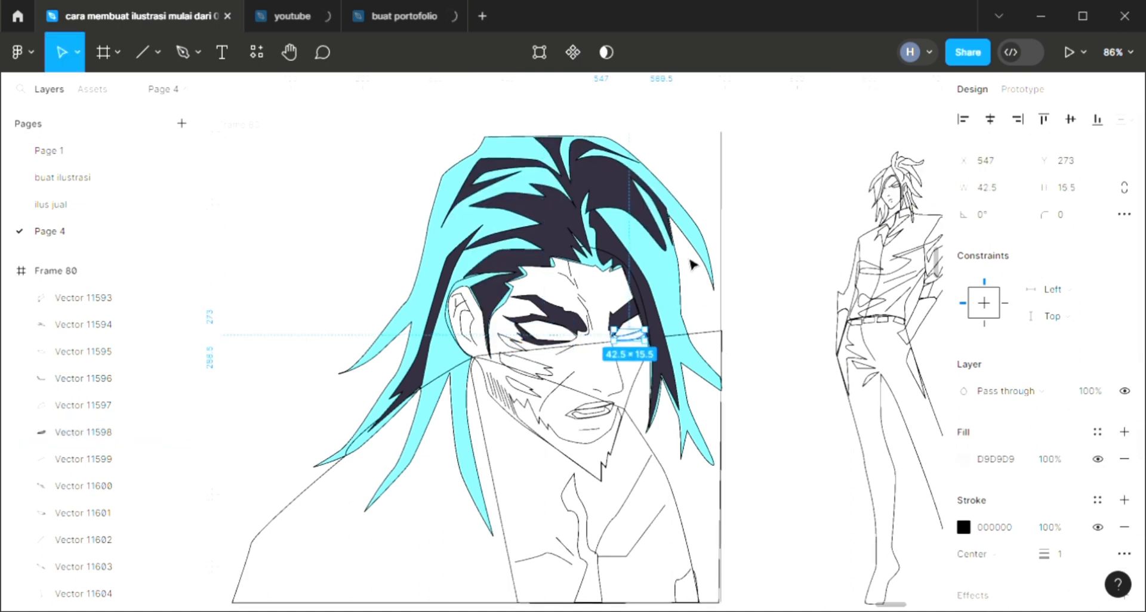
key(i)
click(627, 205)
Fill the large marking on the left cheek with the dark colour sampled from the hair.
click(621, 382)
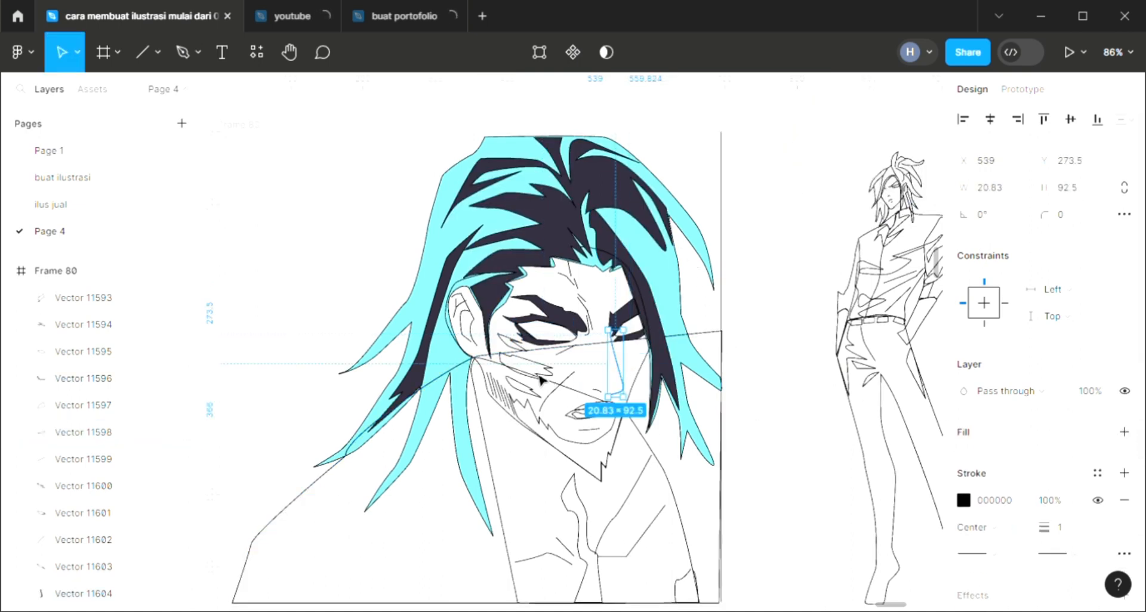
click(546, 382)
click(553, 378)
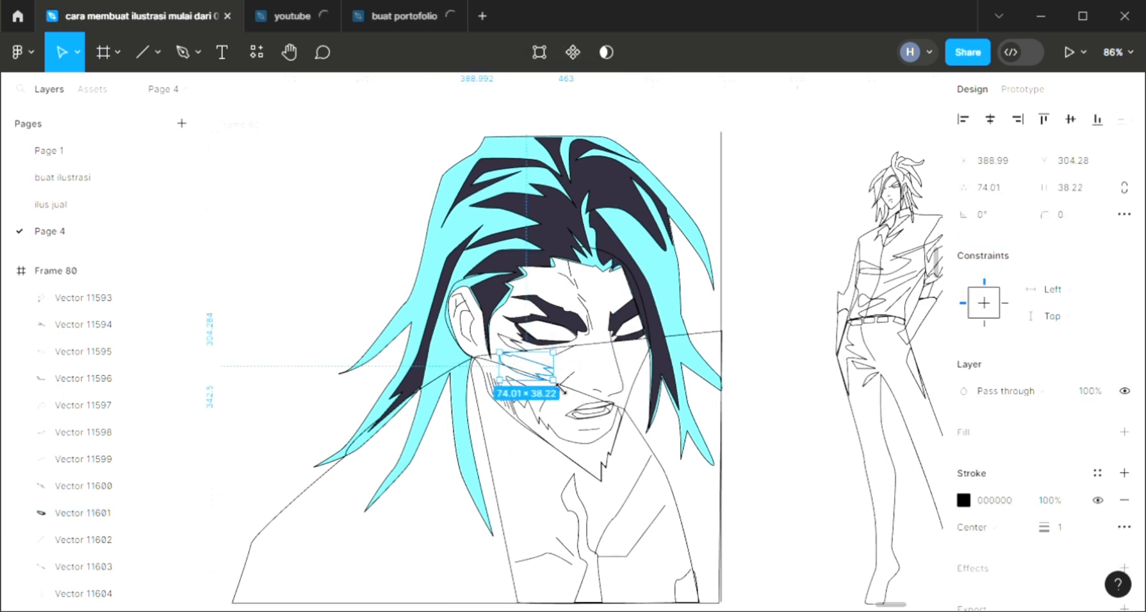
click(1123, 433)
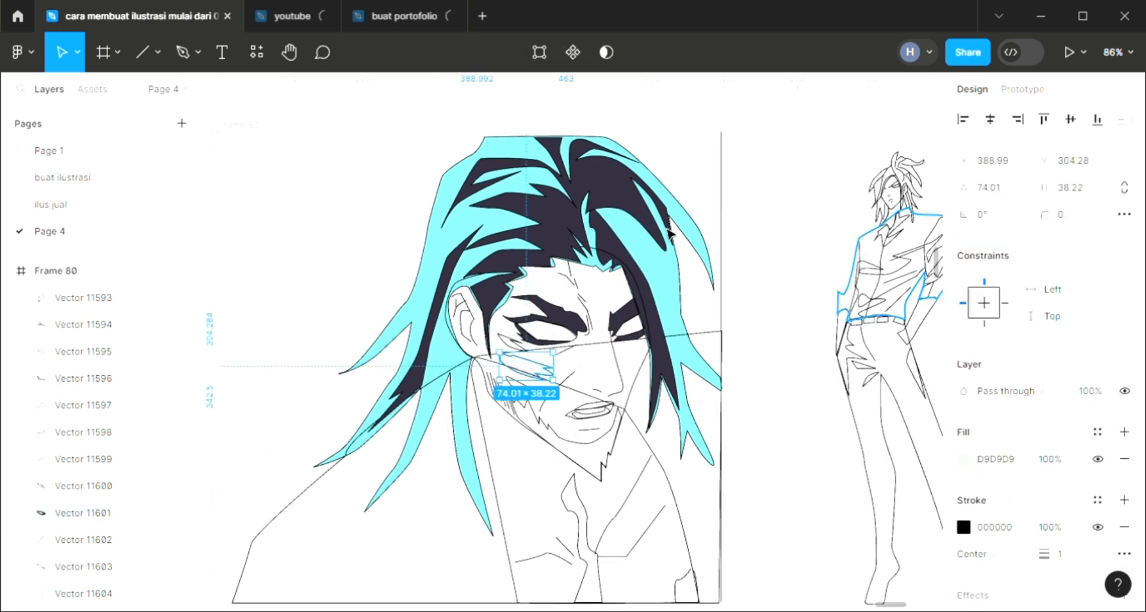
key(i)
click(625, 212)
click(577, 380)
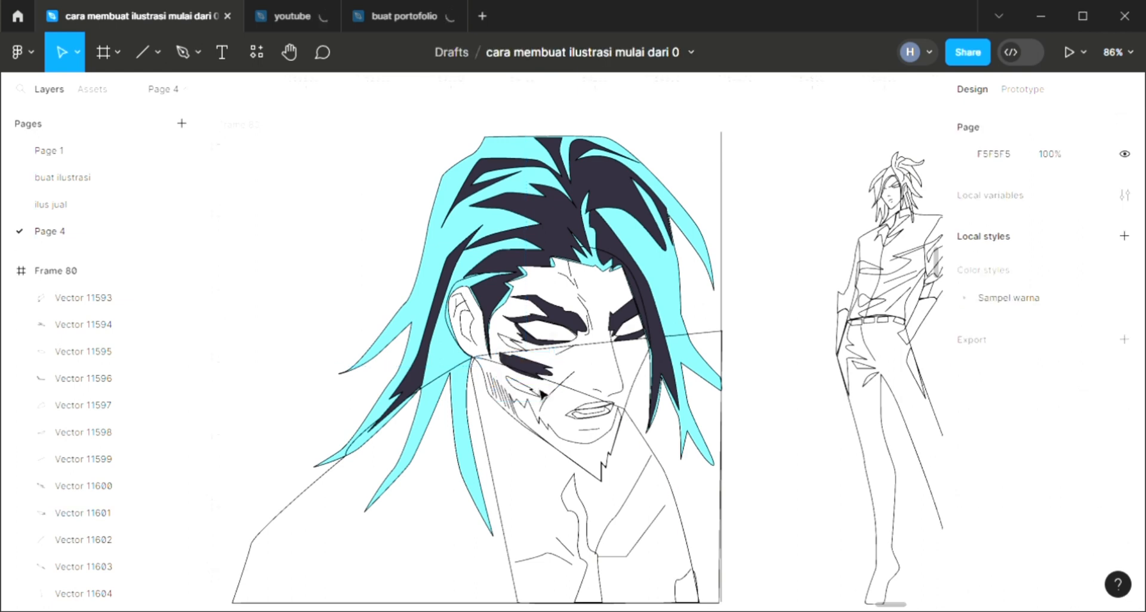
Fill the two smaller cheek markings, below and above the large one, with the dark hair colour 2E2A39.
click(523, 386)
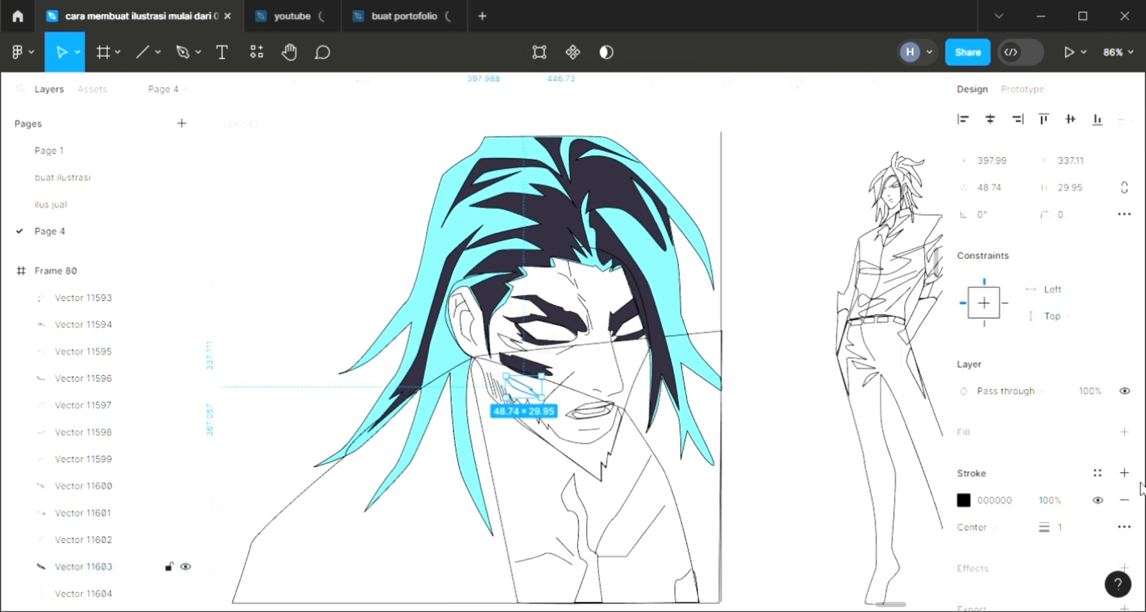
click(1124, 432)
key(i)
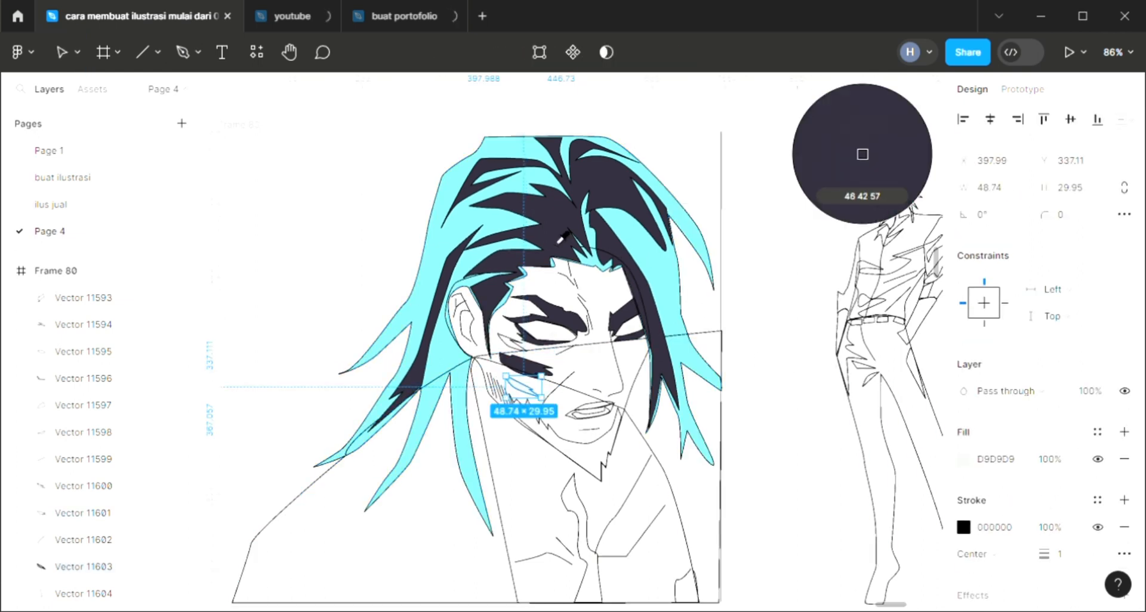
click(559, 243)
click(514, 343)
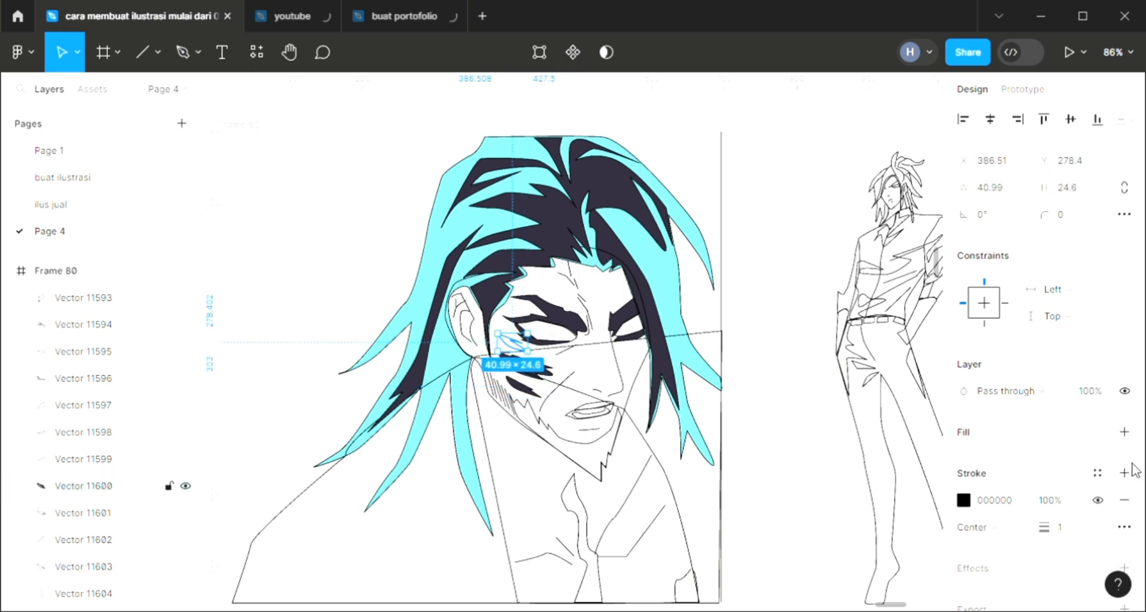
click(1124, 432)
key(i)
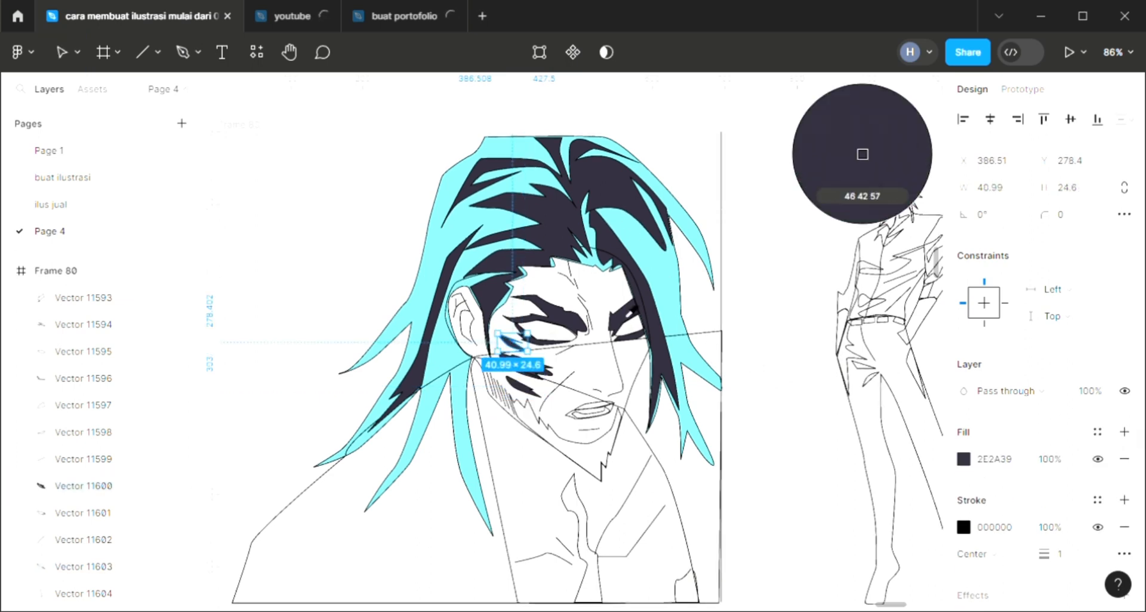
key(Escape)
Fill the teeth shape inside the mouth with white FFFFFF.
scroll(590, 418, up, 3)
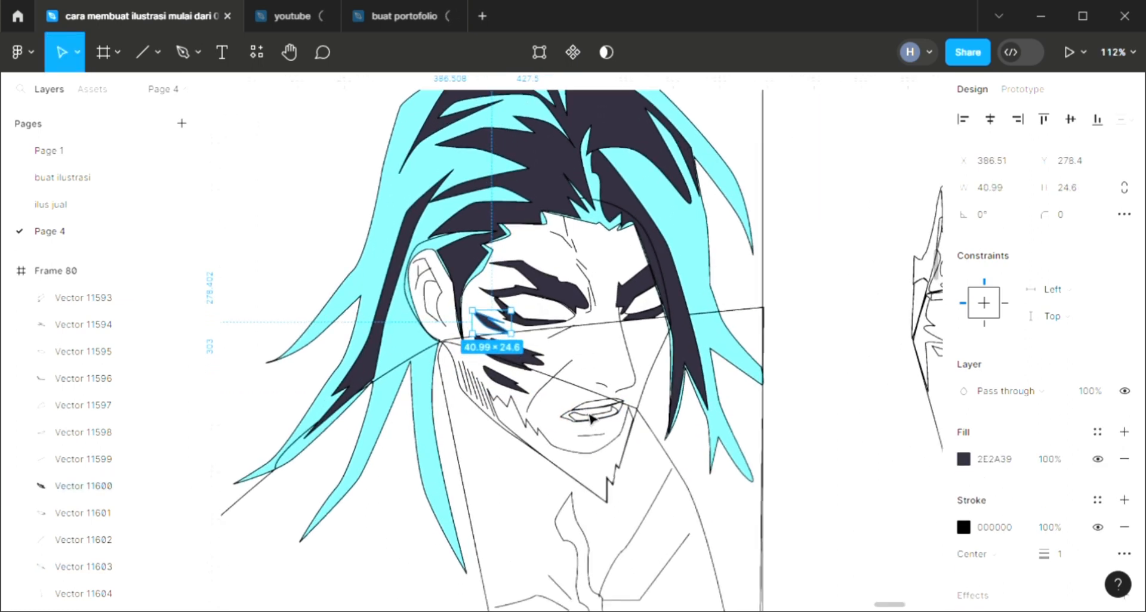
scroll(590, 418, up, 3)
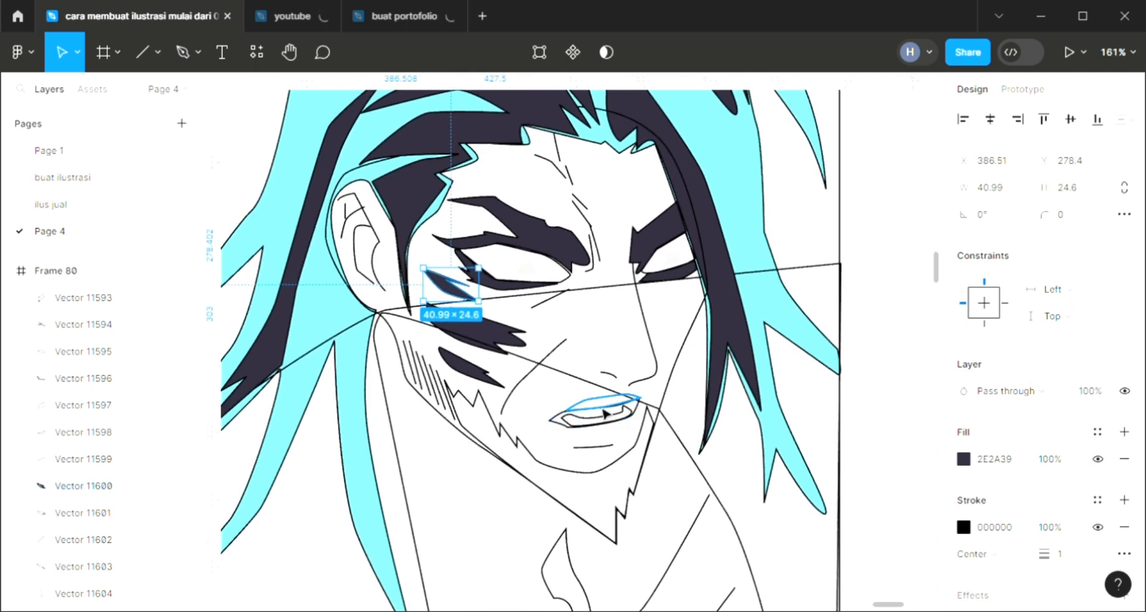
click(607, 426)
click(1125, 432)
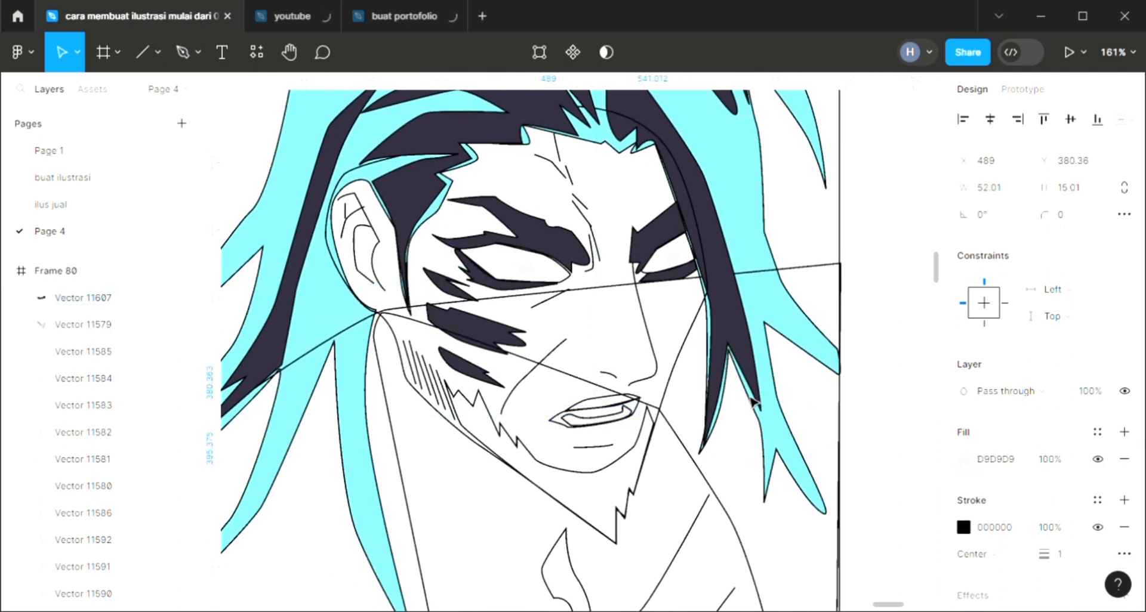
key(i)
key(Escape)
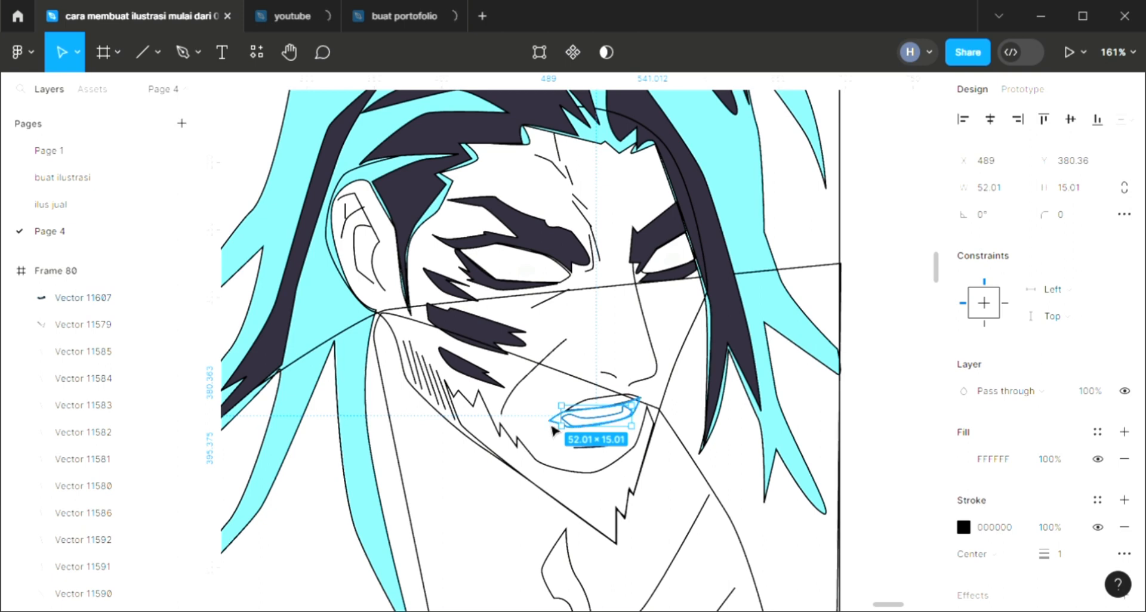
Fill the open mouth shape around the teeth with the dark hair colour 2E2A39.
click(628, 419)
click(1124, 432)
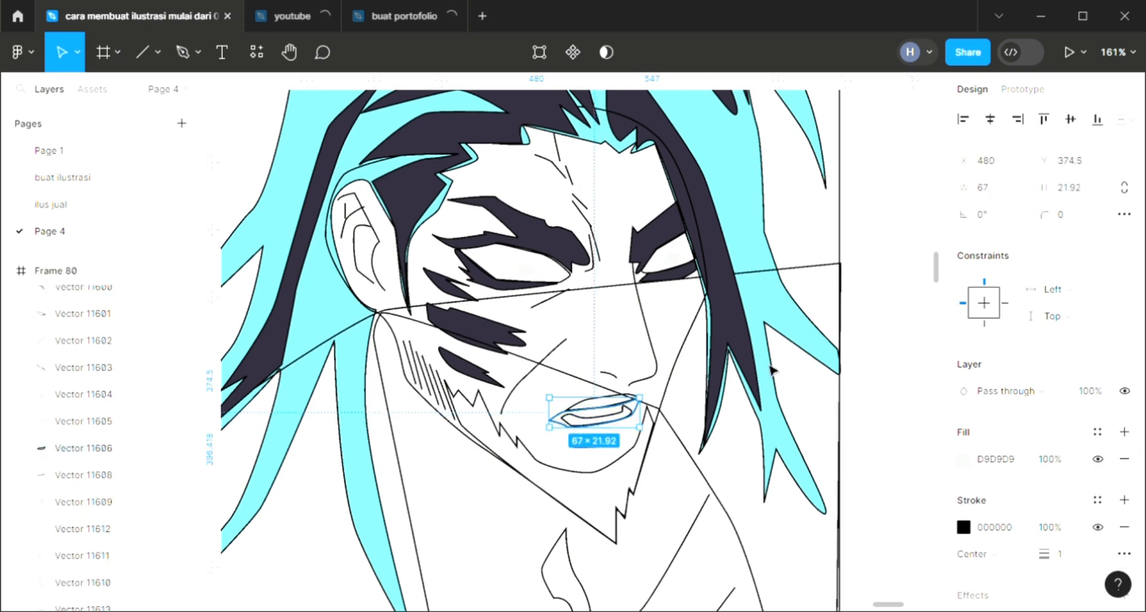
key(i)
click(723, 288)
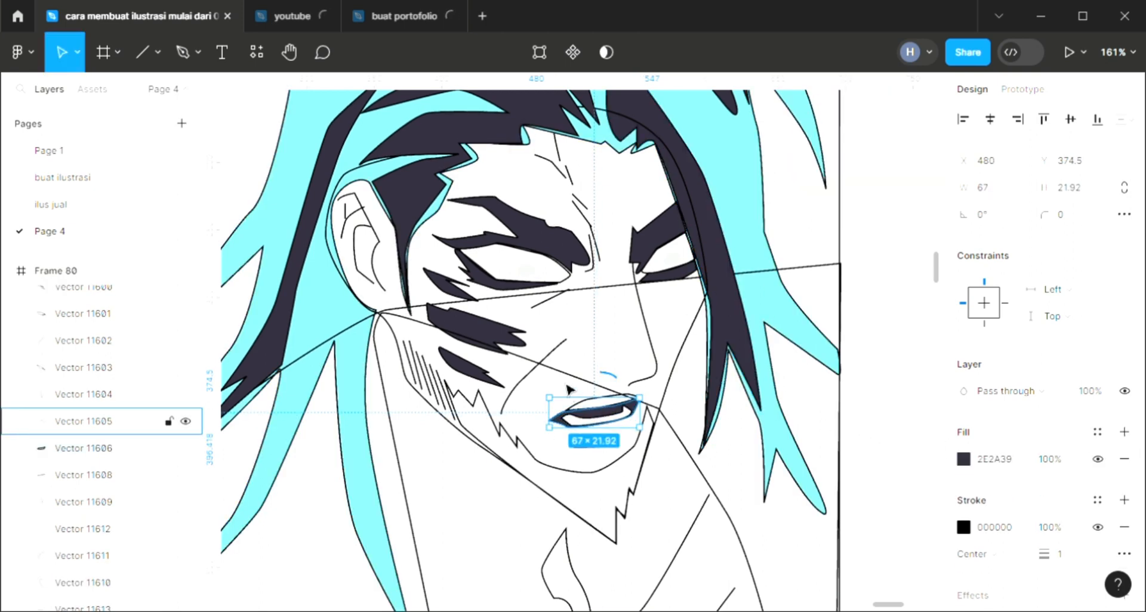
key(Escape)
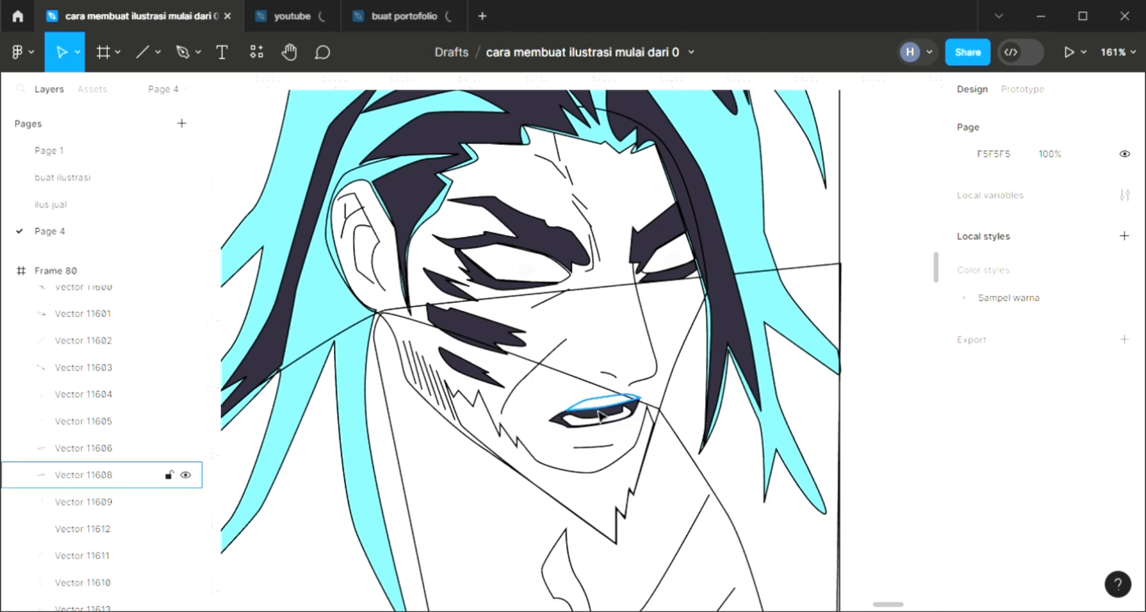
Fill the upper lip shape with the dark teal 397B80, darkened from the sampled cyan.
click(593, 410)
click(1124, 434)
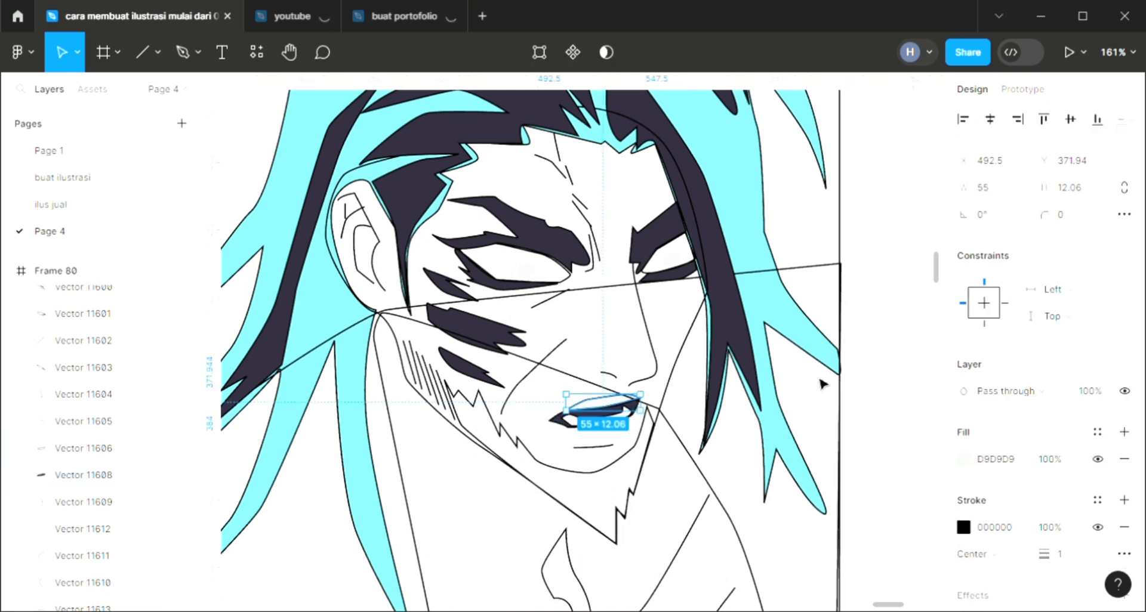
key(i)
click(776, 289)
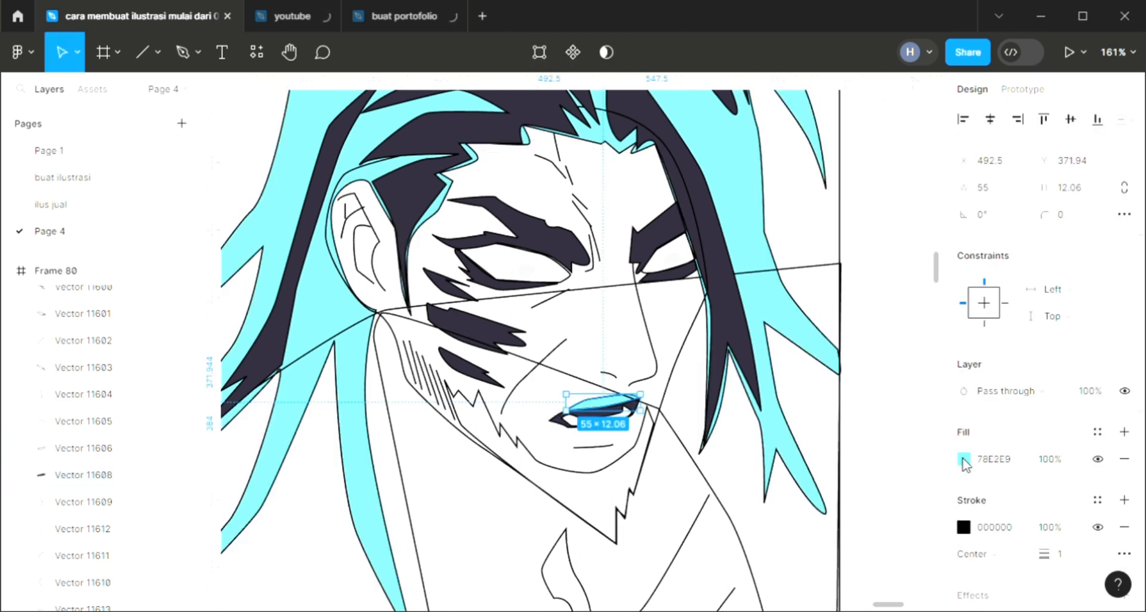
click(853, 278)
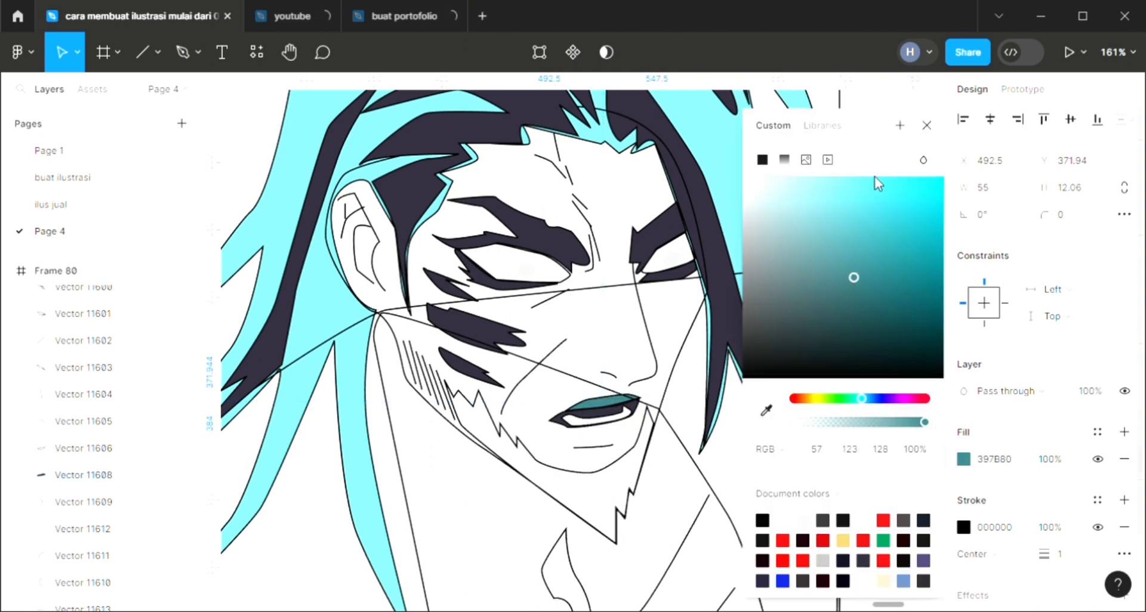
click(926, 127)
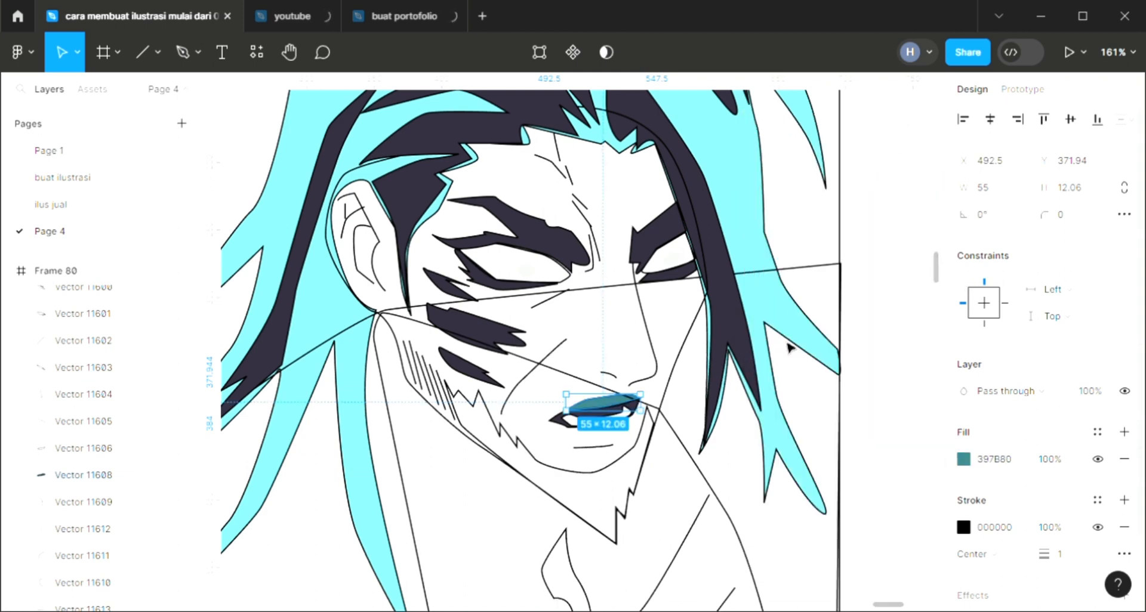
click(743, 470)
Fill the jagged beard shape along the jaw and chin with the dark hair colour.
scroll(742, 471, down, 2)
scroll(742, 472, down, 8)
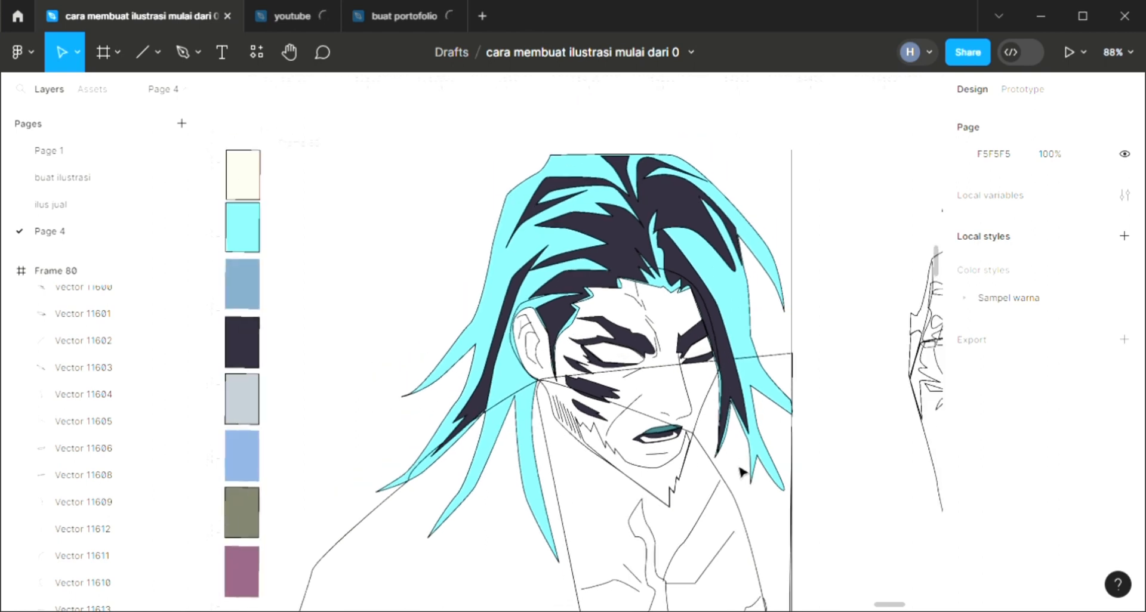
click(643, 469)
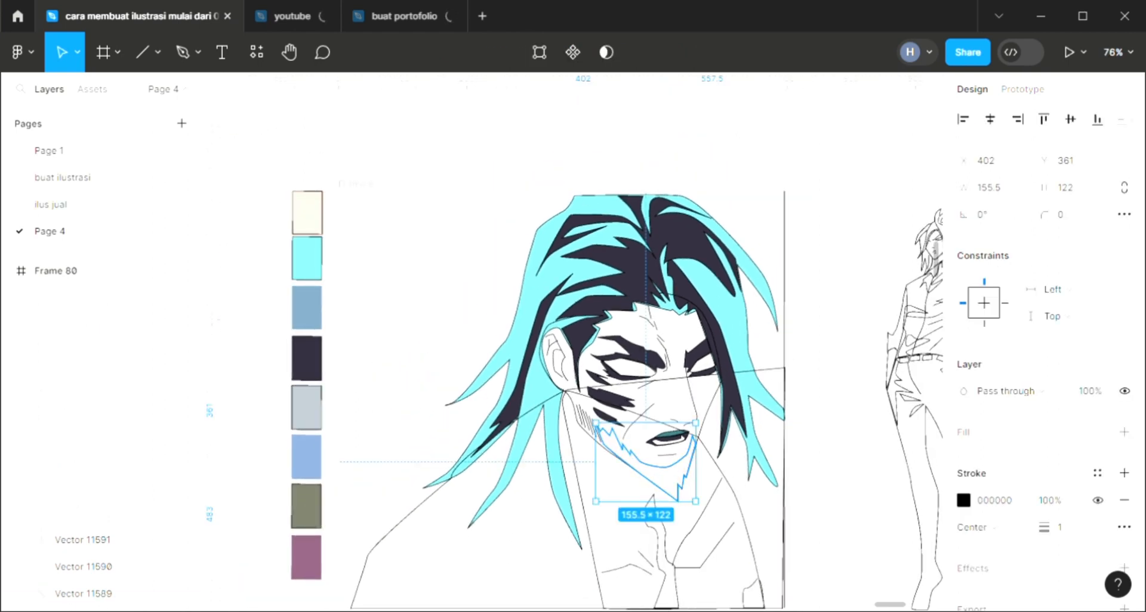
click(1124, 432)
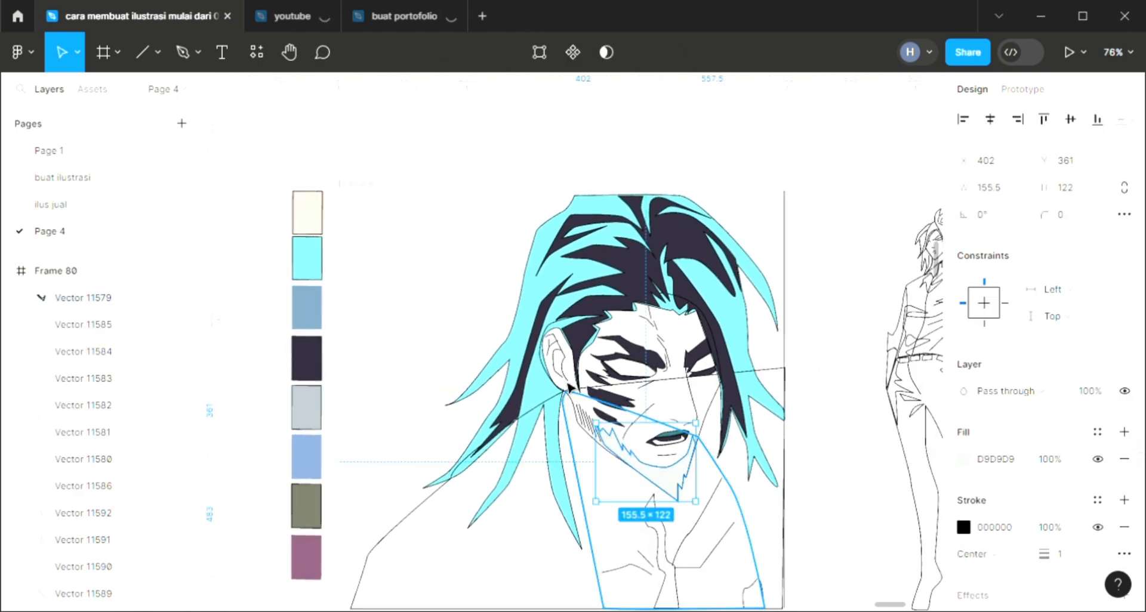
key(Escape)
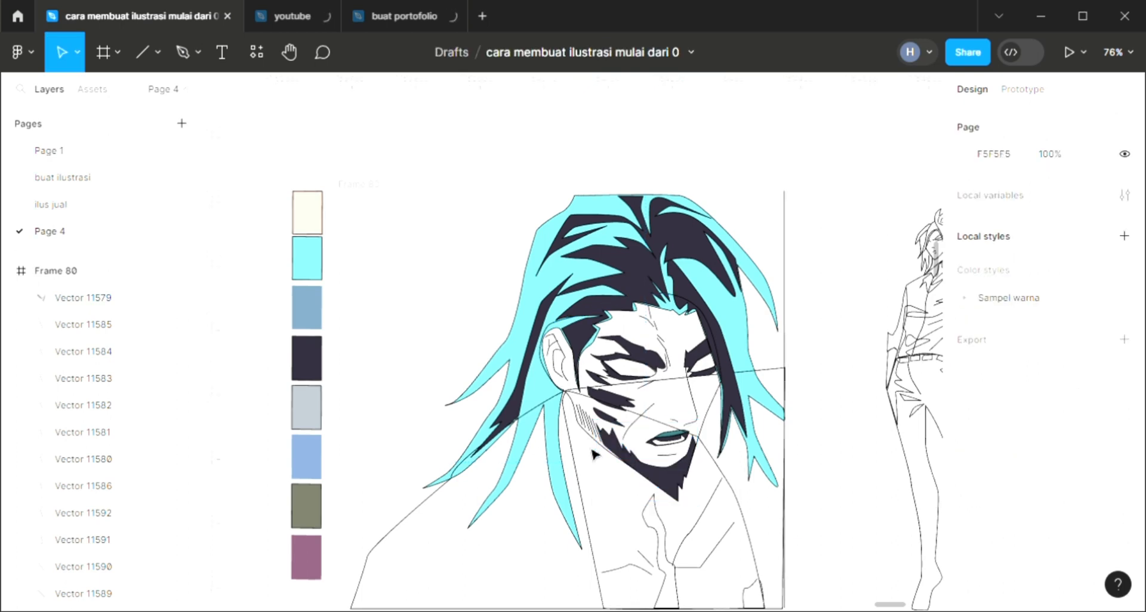
Fill the face shape with the skin tone FFE2D3 sampled from the palette and send it behind the facial details.
click(593, 439)
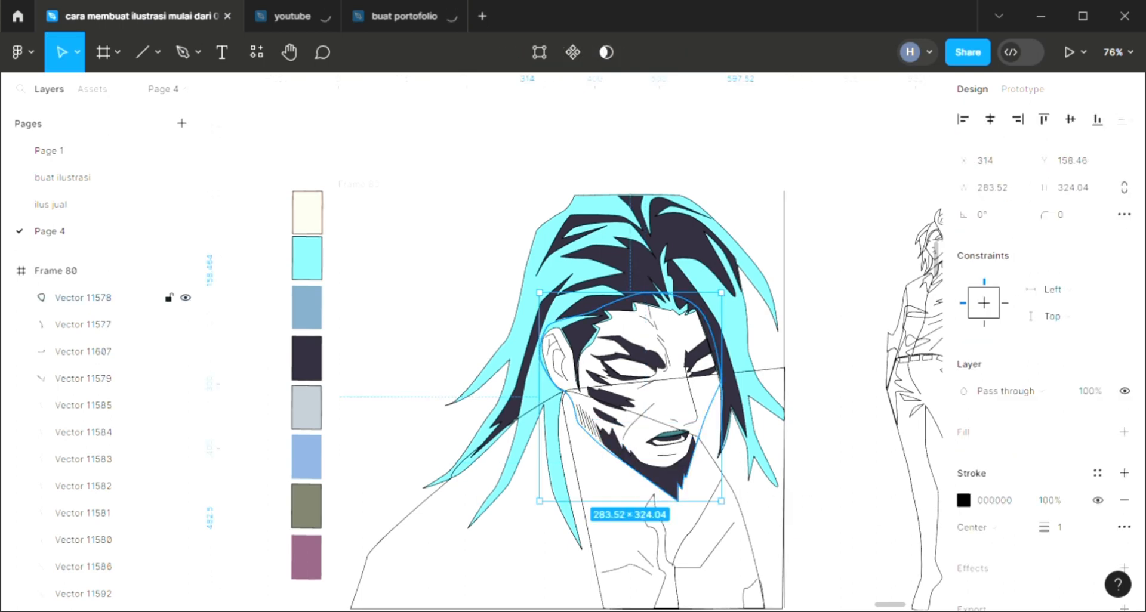
click(1124, 432)
key(i)
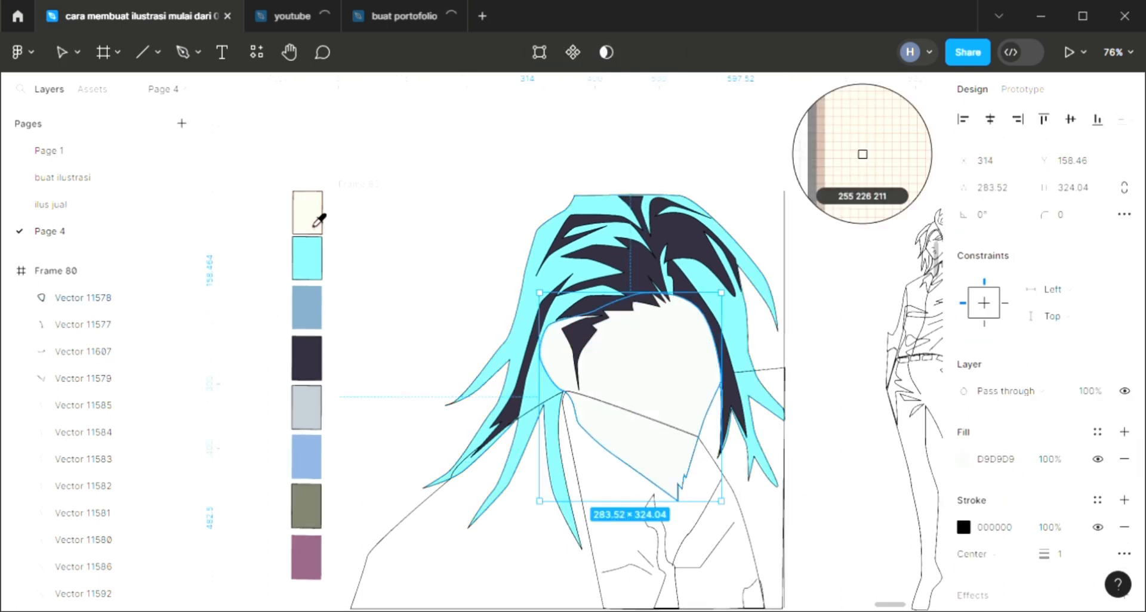
click(311, 220)
key(ctrl+shift+bracketleft)
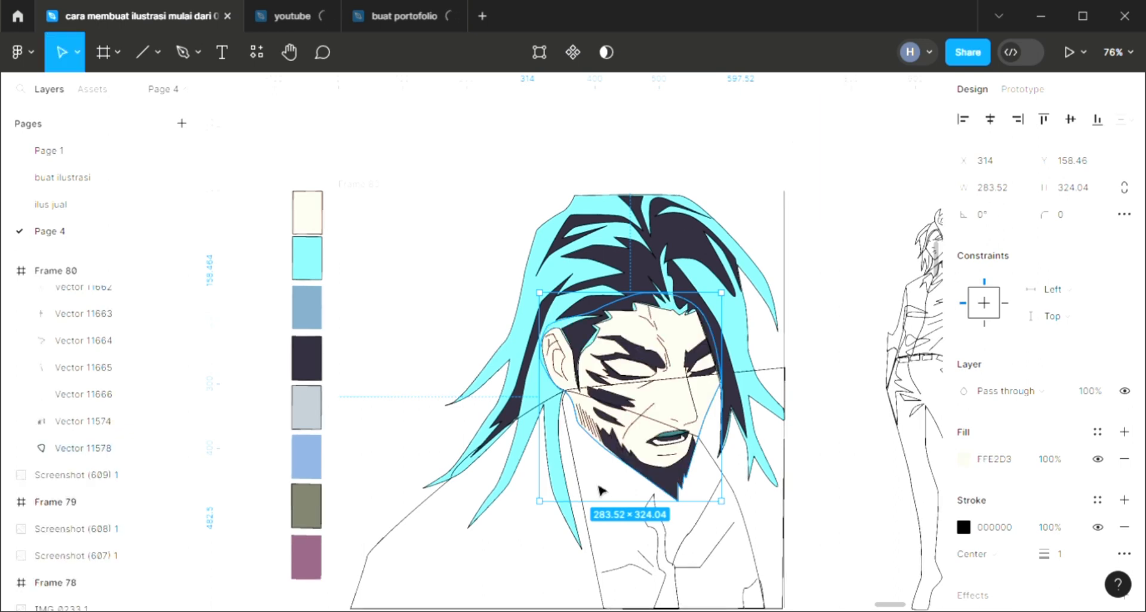
key(Escape)
Fill the iris ellipses in both eyes with the cyan sampled from the hair.
scroll(634, 366, up, 5)
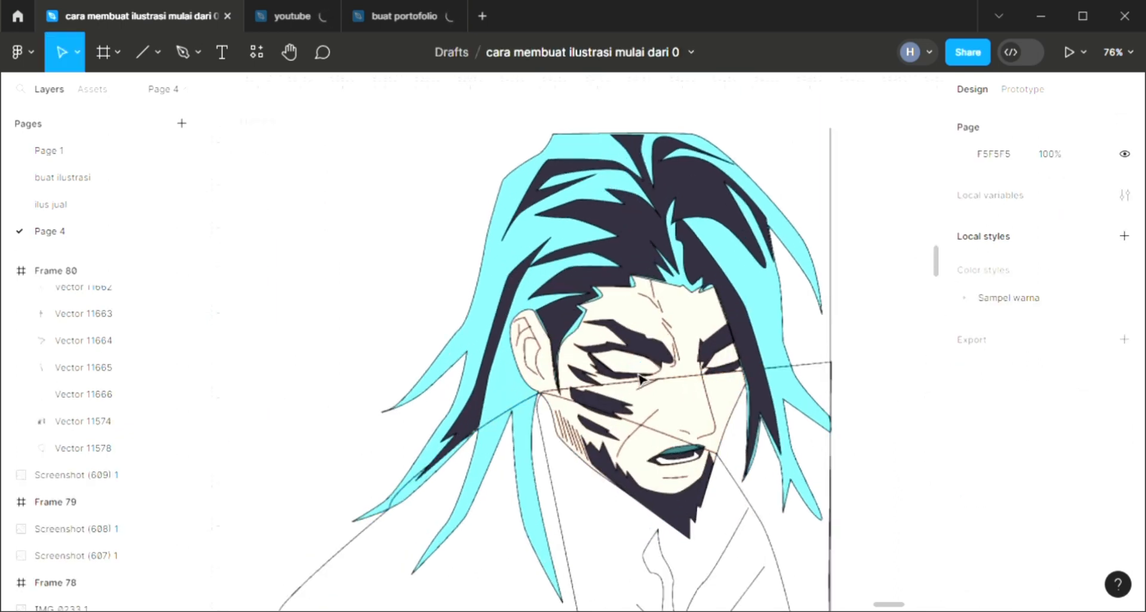
click(633, 365)
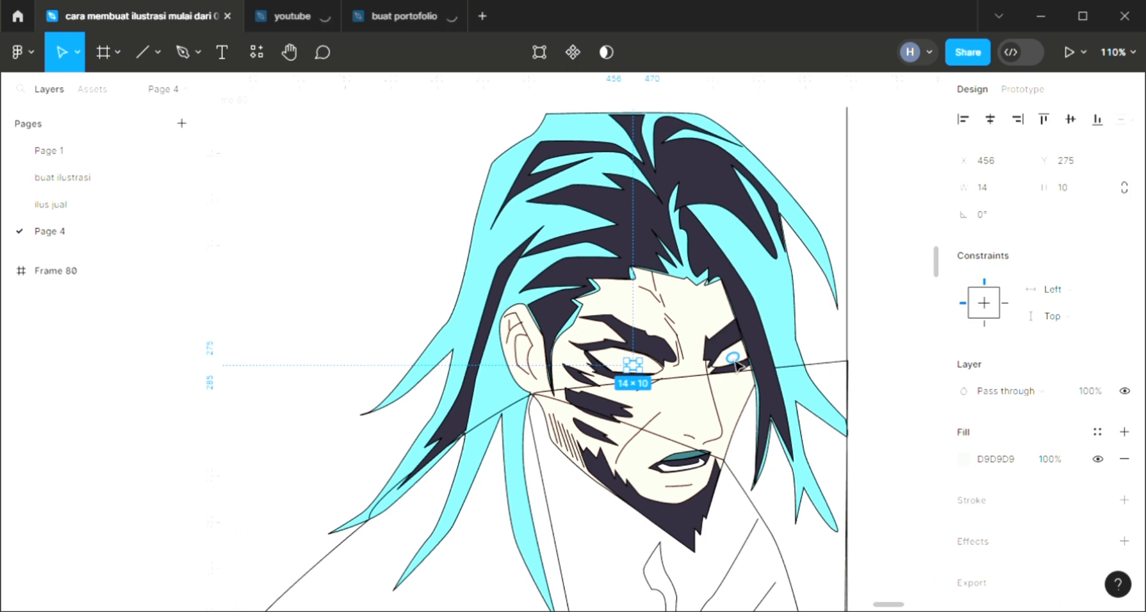
shift+click(735, 358)
key(i)
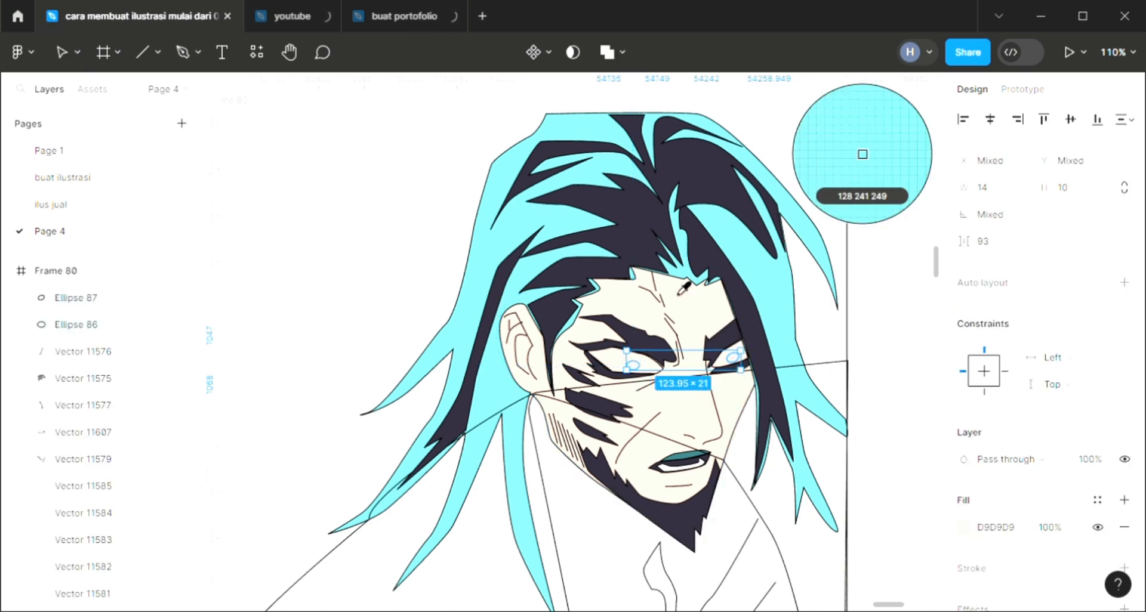
click(681, 292)
key(Escape)
Add a D9D9D9 fill to the wavy shape in the middle of the chest and to the small shape at the chest's lower corner.
scroll(466, 449, down, 4)
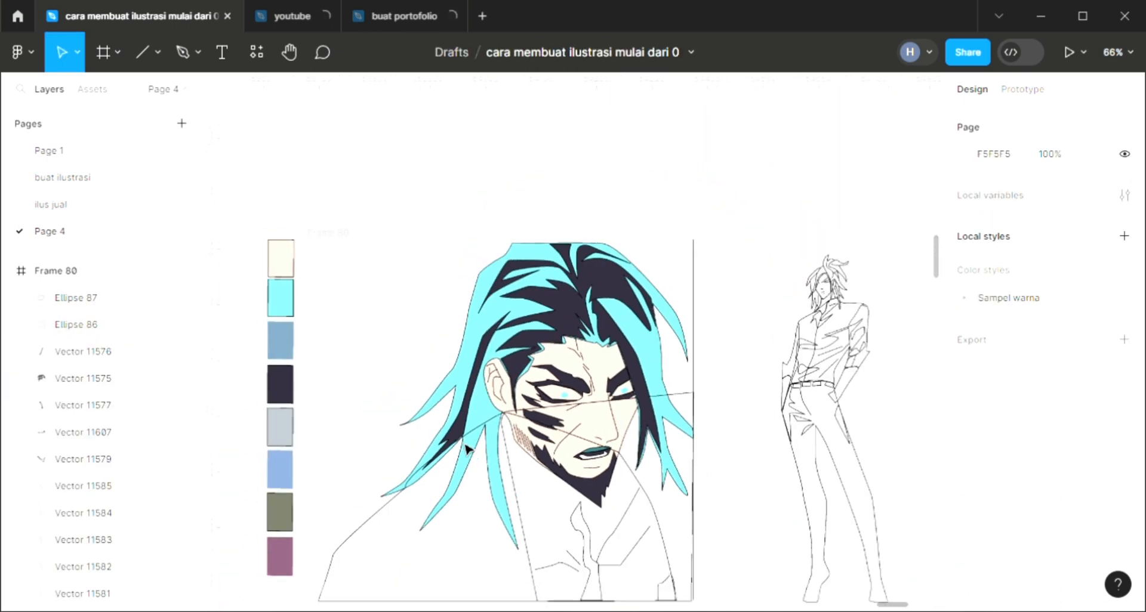
scroll(530, 527, down, 2)
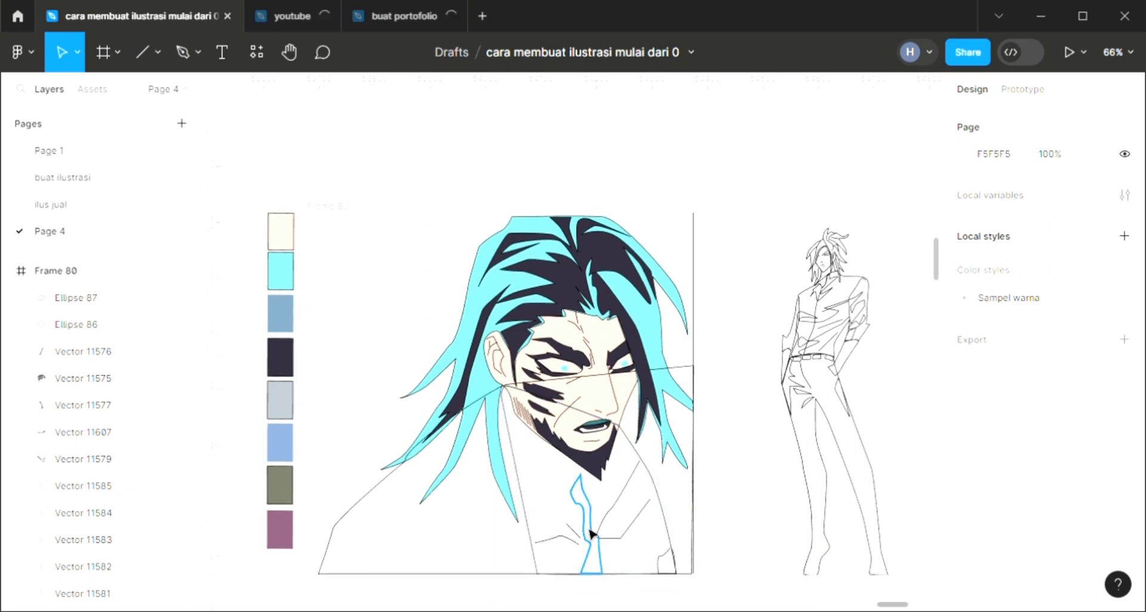
scroll(589, 533, up, 2)
scroll(340, 488, down, 1)
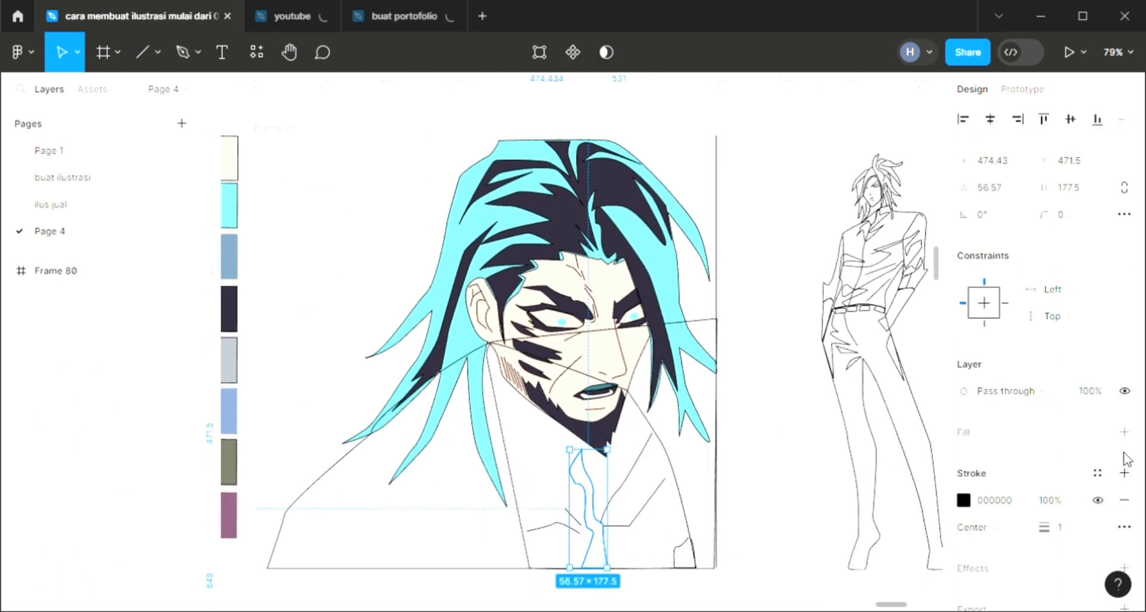
click(1125, 433)
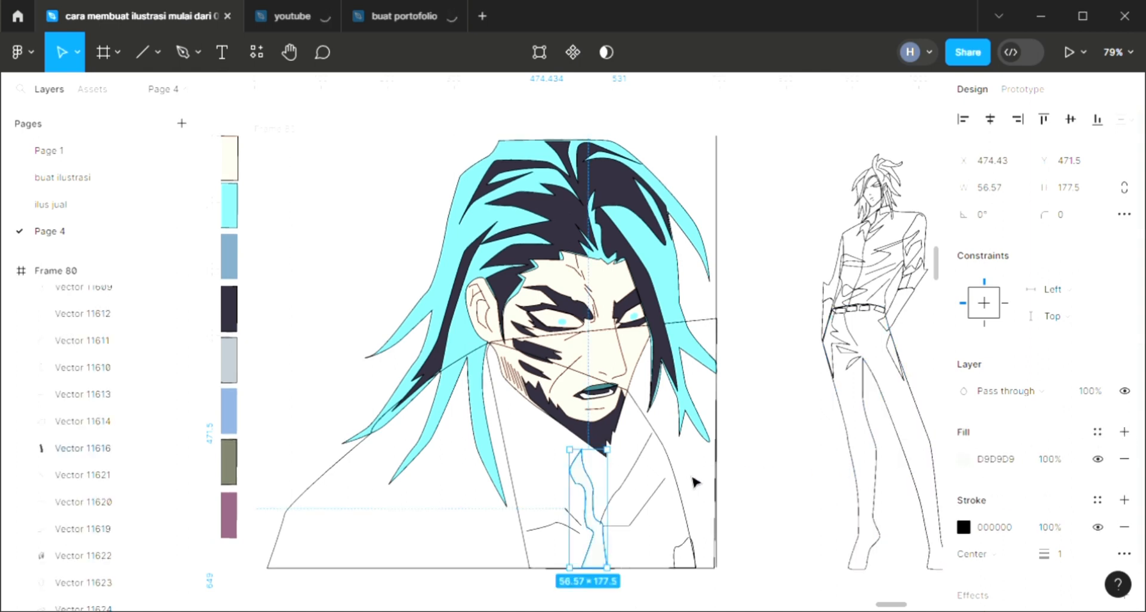
click(681, 561)
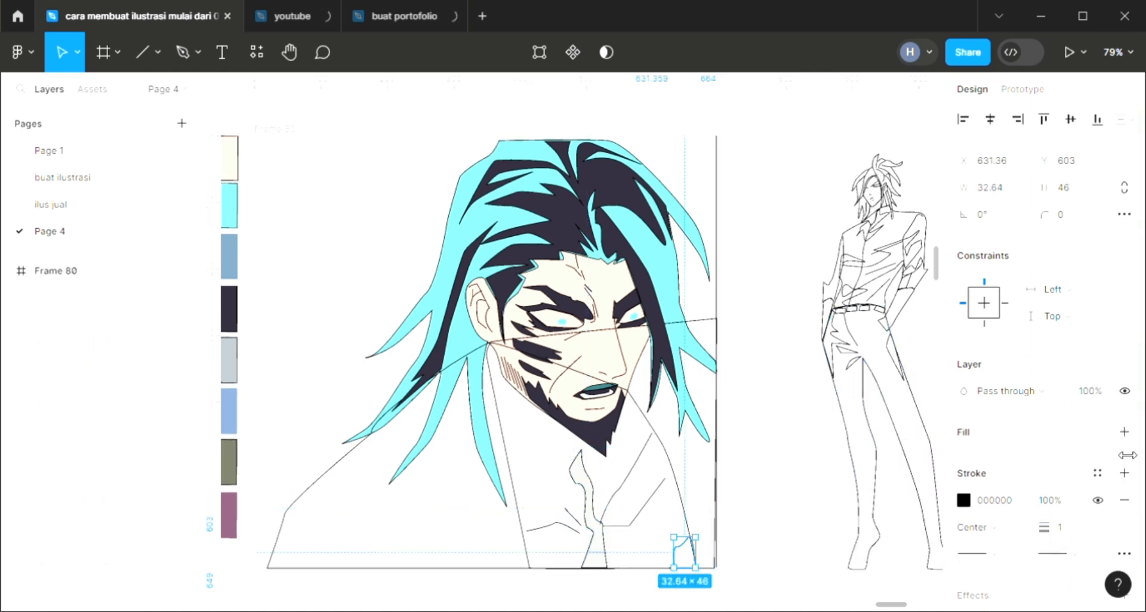
click(1124, 432)
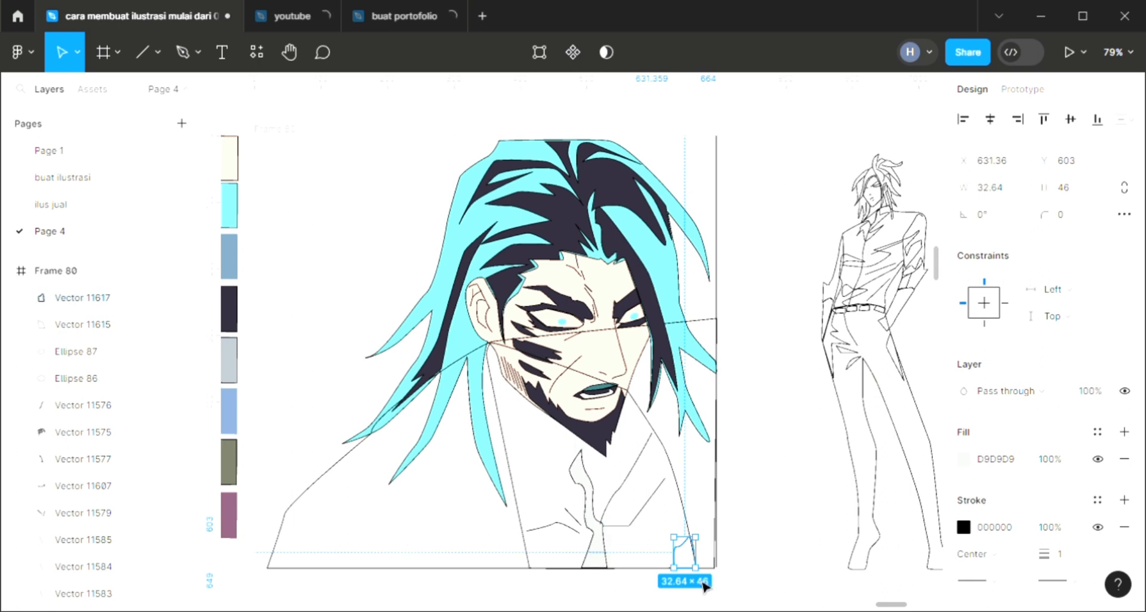
Reshape the top corner of the small shape at the chest's lower corner by adjusting its vector points to the chest outline.
scroll(704, 588, up, 5)
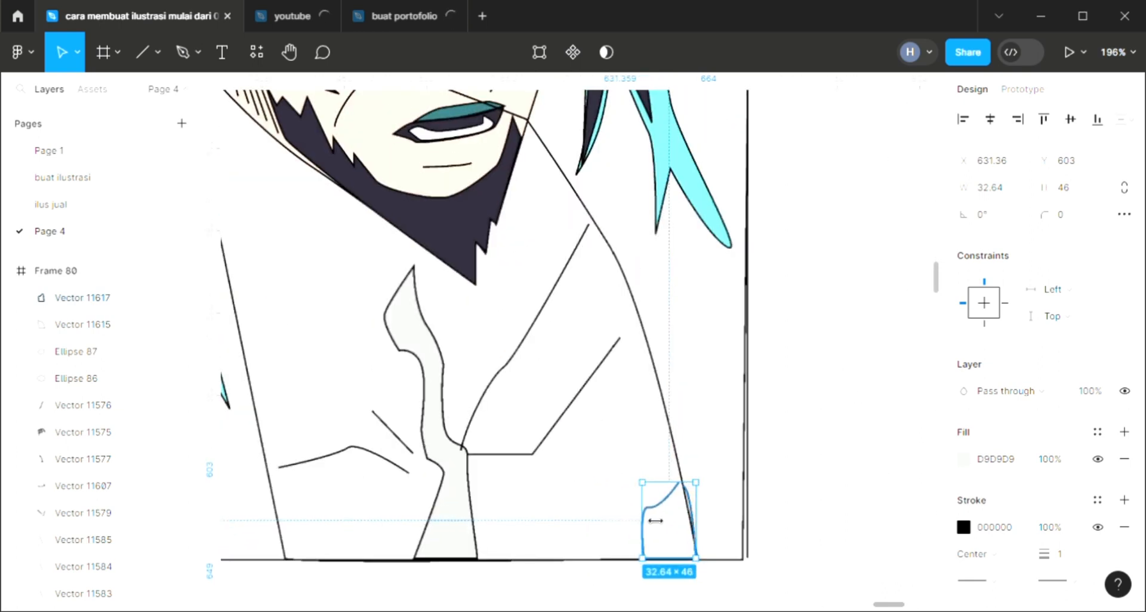
double_click(655, 521)
scroll(681, 542, up, 2)
click(685, 478)
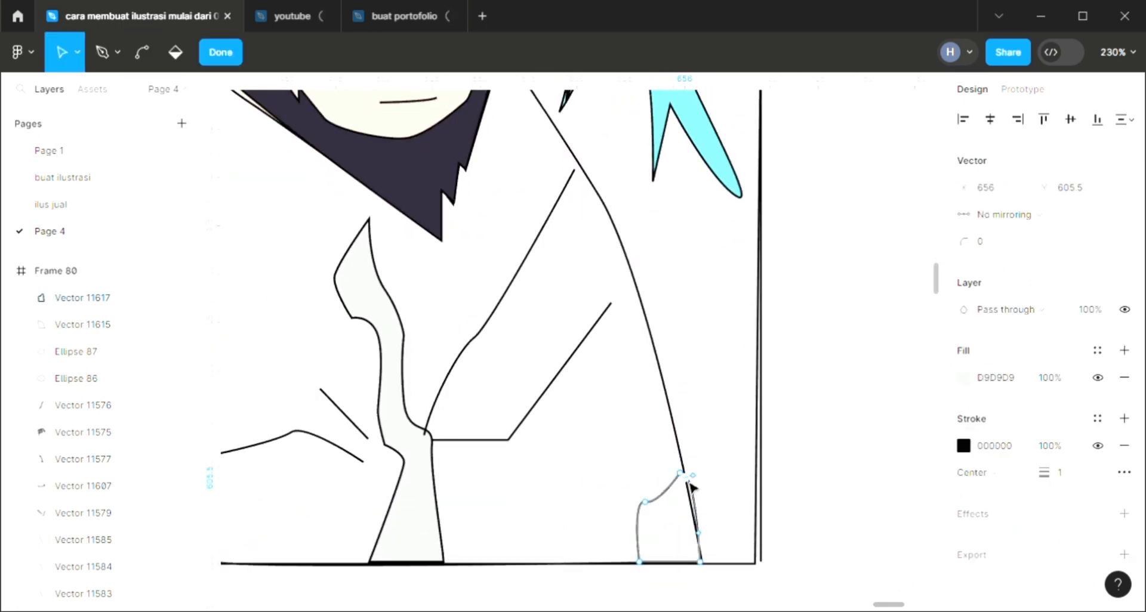
drag(690, 487, 688, 482)
scroll(688, 482, down, 5)
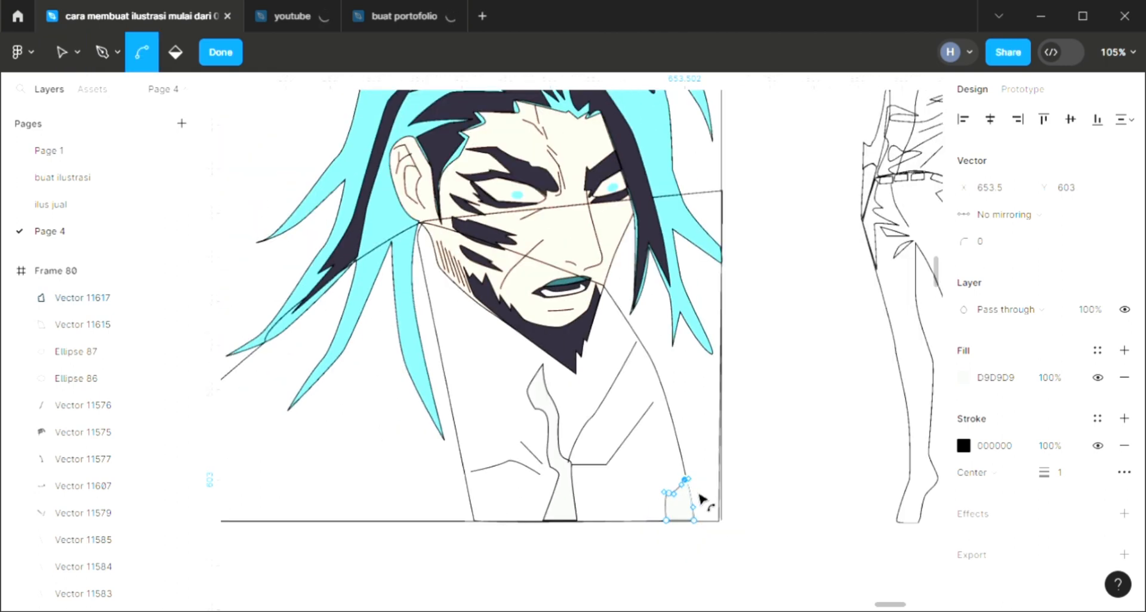
key(Escape)
key(Escape)
scroll(770, 450, down, 2)
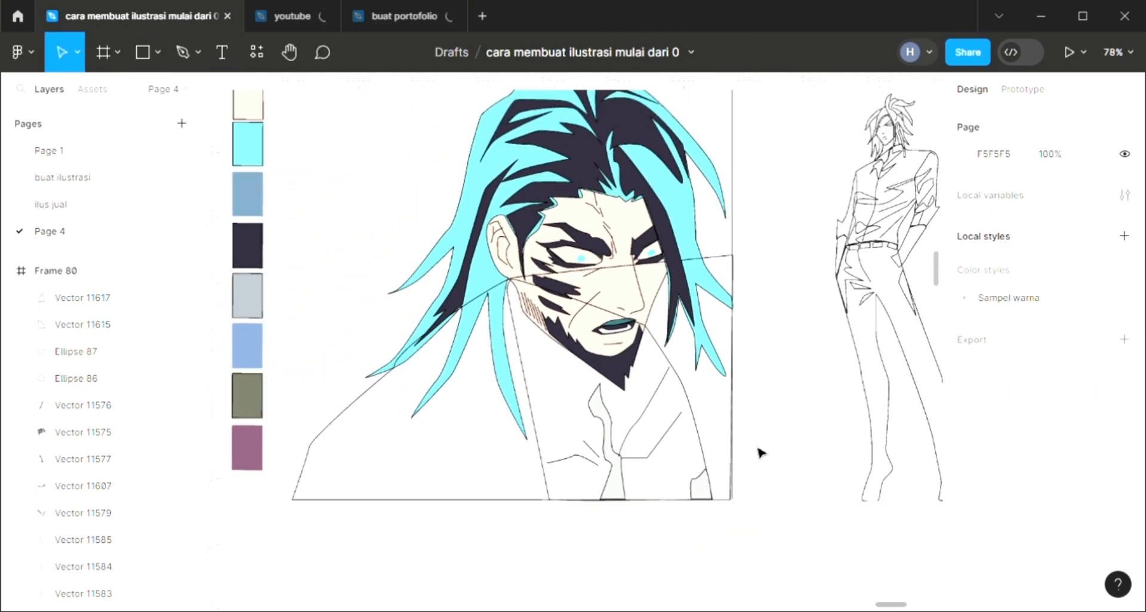
Fill the large coat shape with the dark palette colour 2E2A39 and place it behind the other shapes.
click(317, 452)
click(1127, 431)
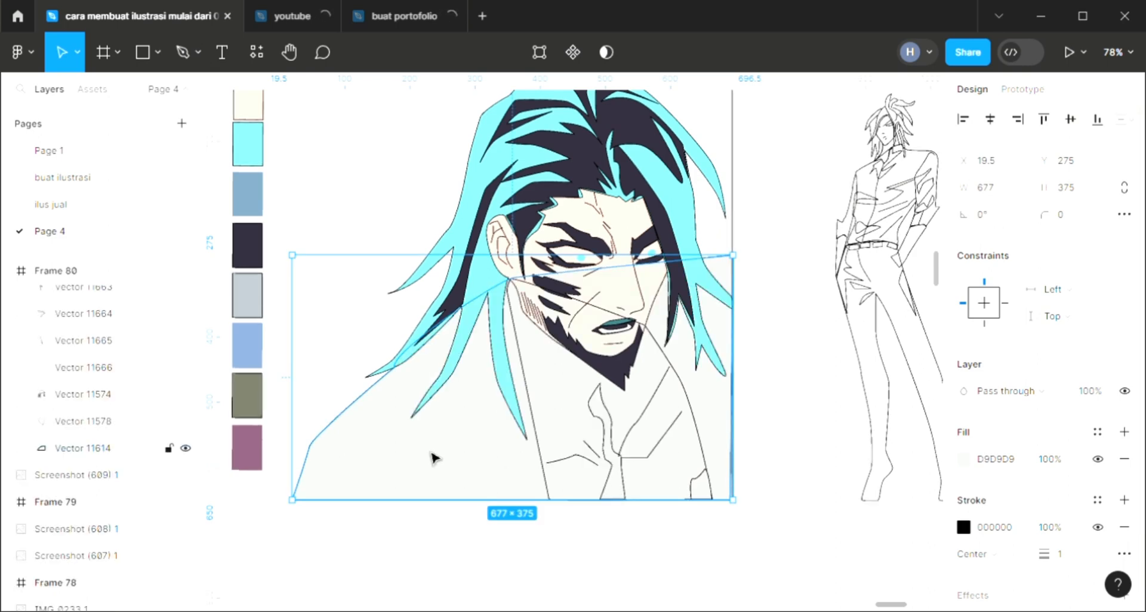
scroll(394, 445, up, 2)
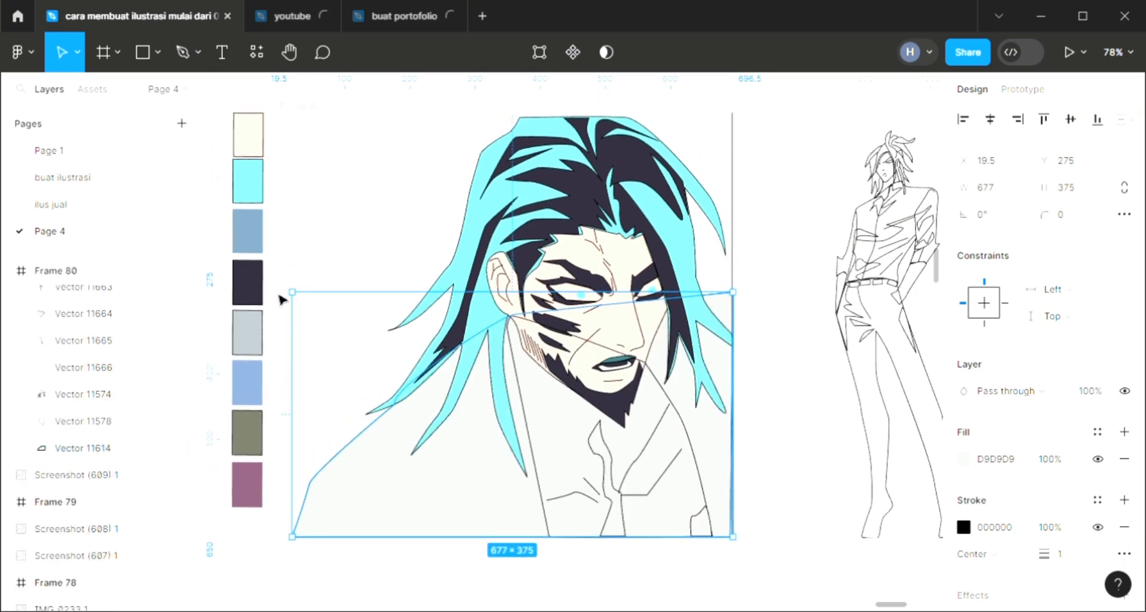
key(i)
click(472, 261)
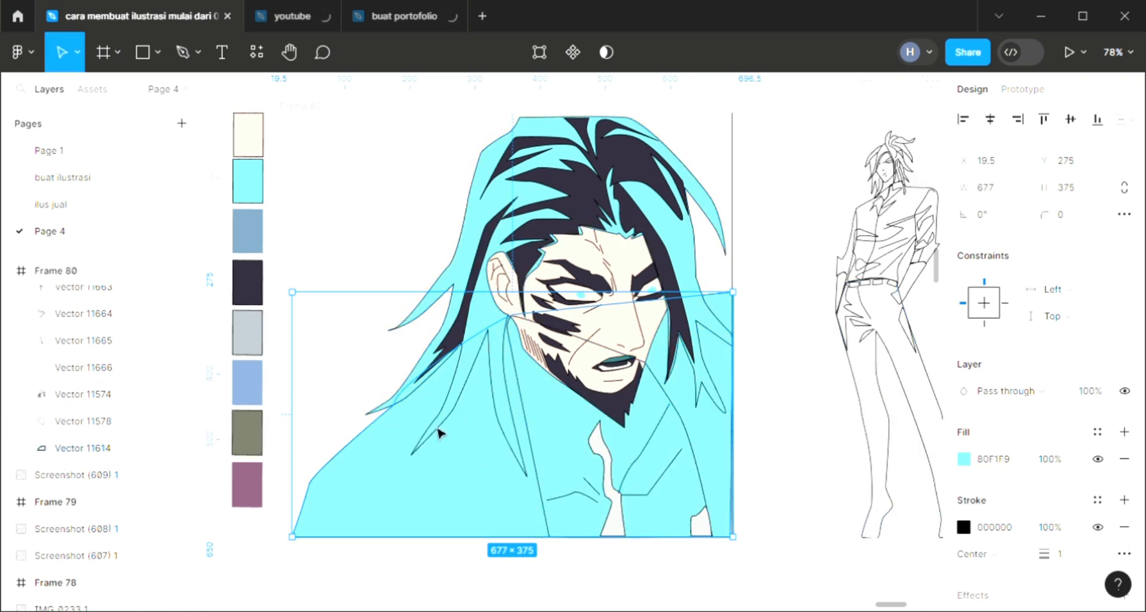
key(i)
click(254, 303)
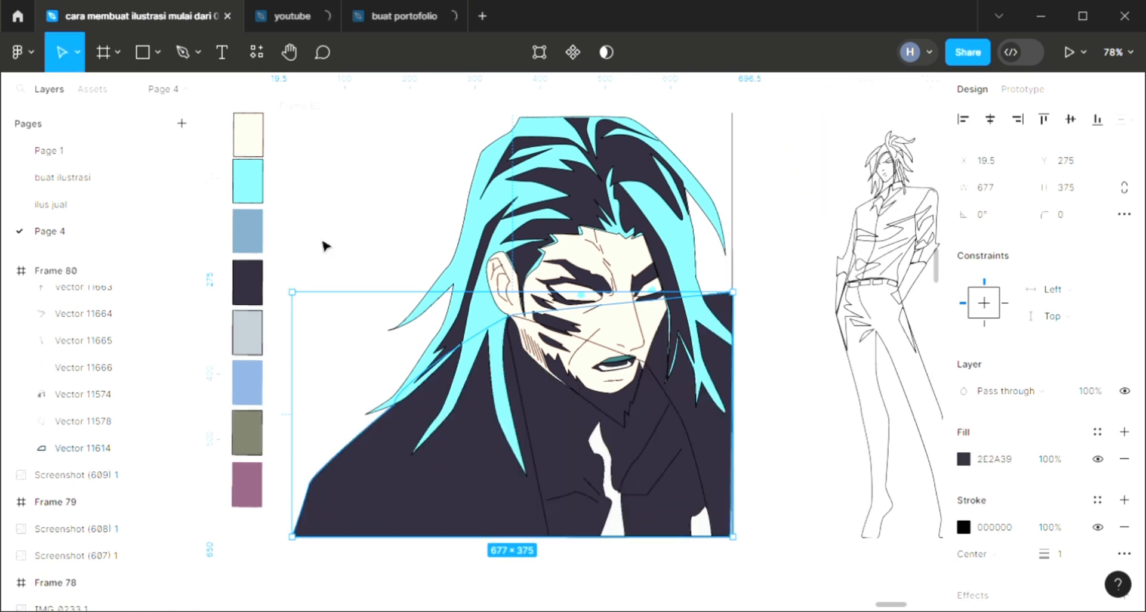
key(Escape)
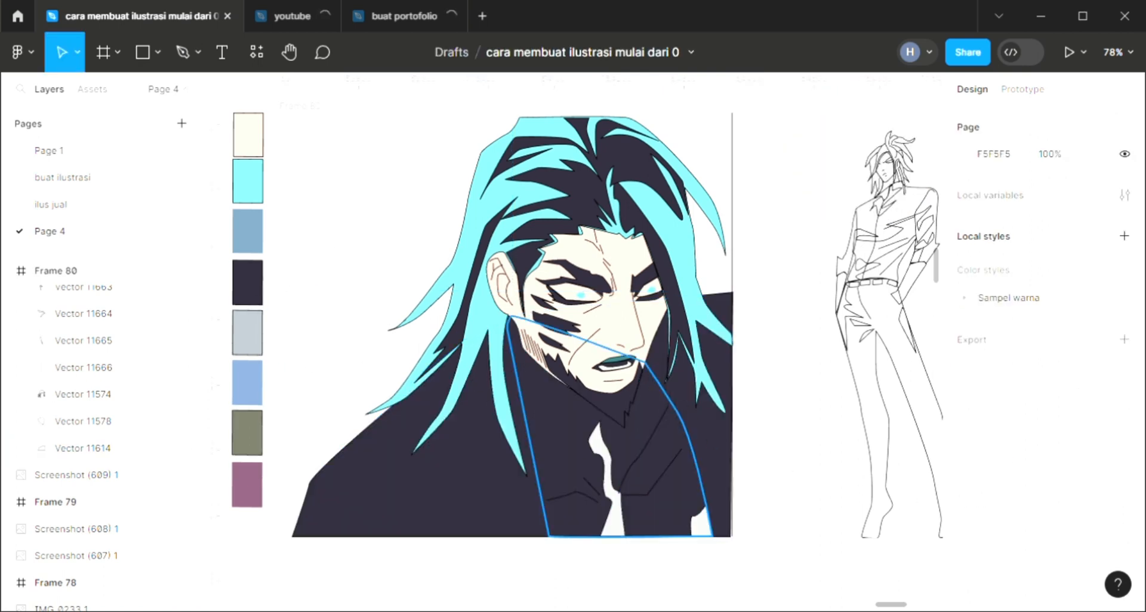
Fill the neck and chest shape with the skin tone FFE2D3 sampled from the face and send it to the back.
click(684, 423)
click(1125, 432)
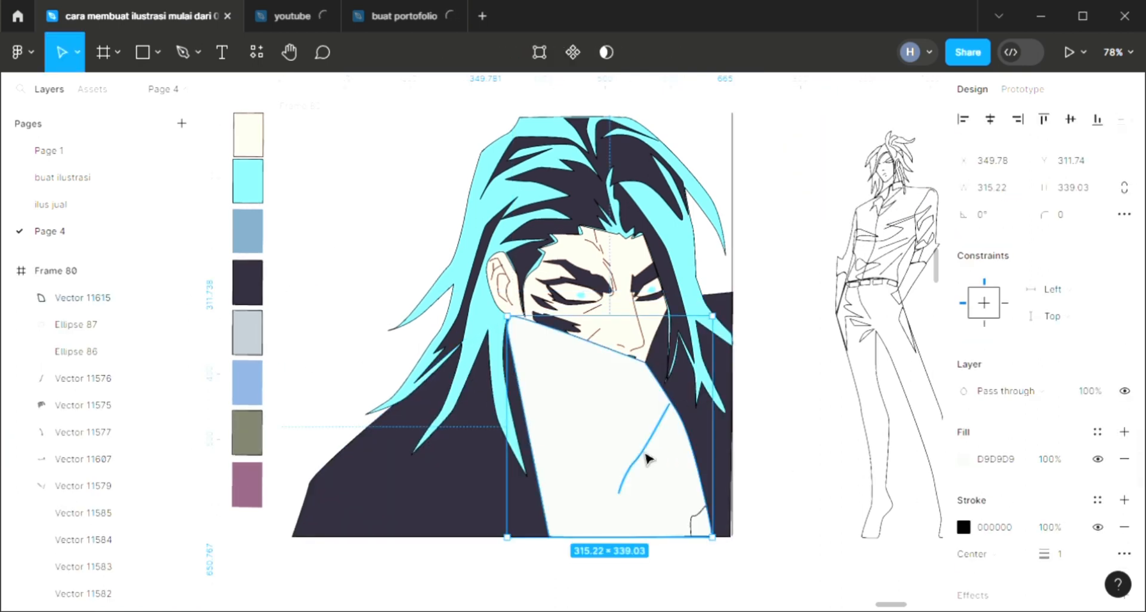
key(i)
click(626, 294)
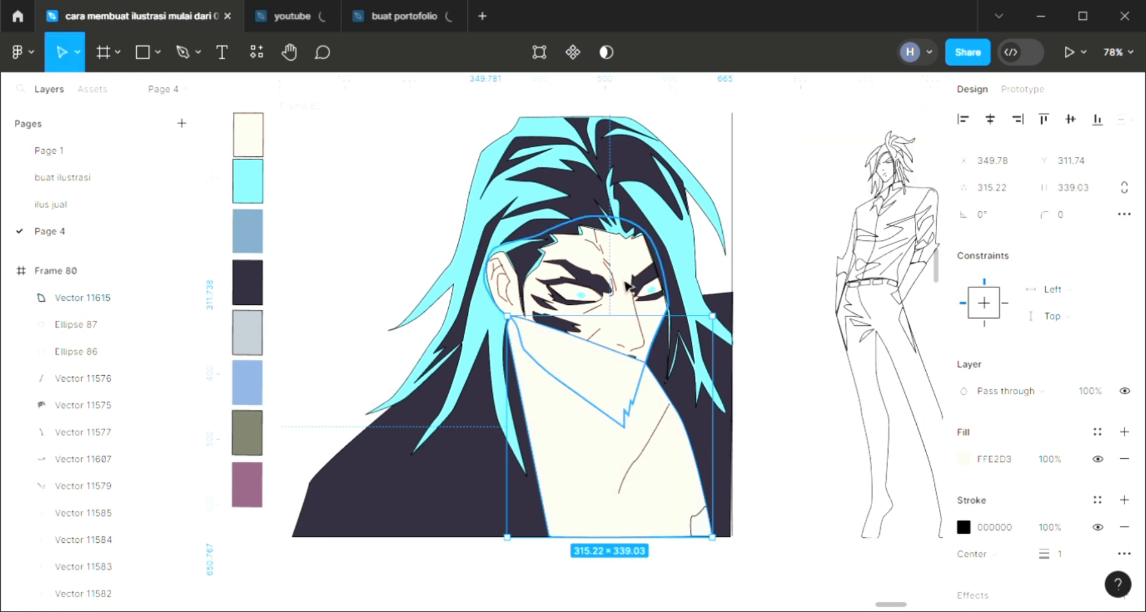
key(bracketleft)
Send the dark coat shape to the back, behind the neck and chest shape.
click(396, 444)
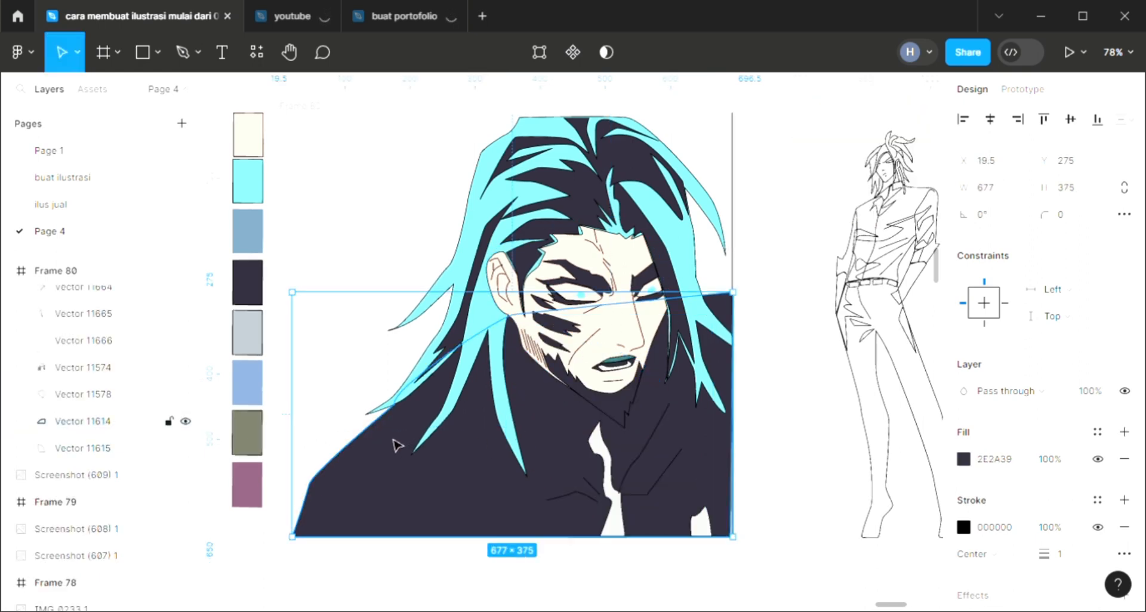
key(bracketleft)
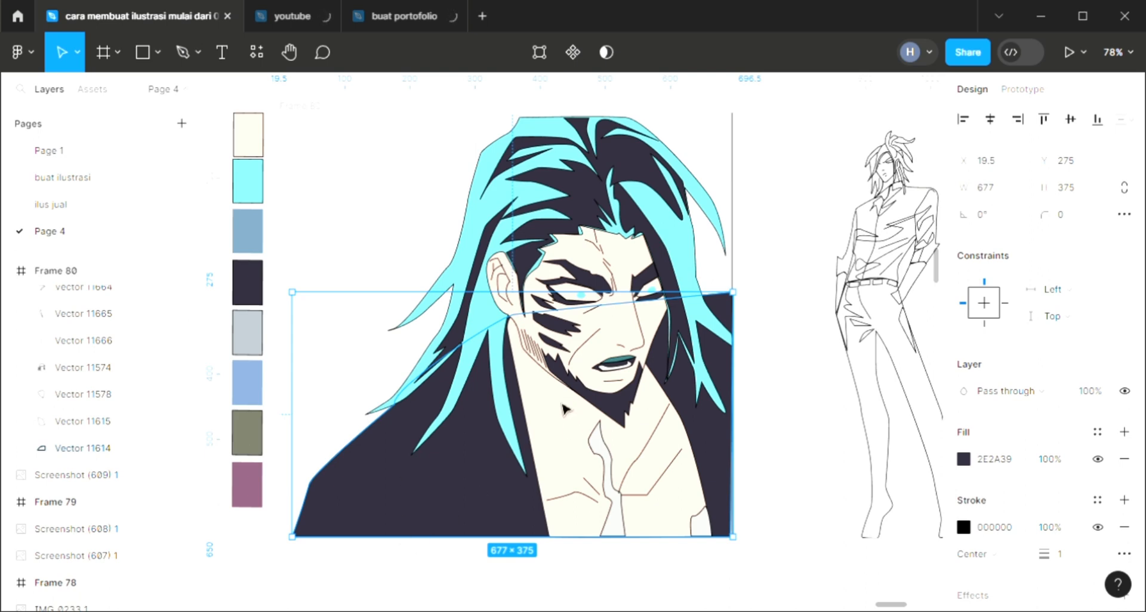
scroll(454, 299, down, 1)
click(382, 340)
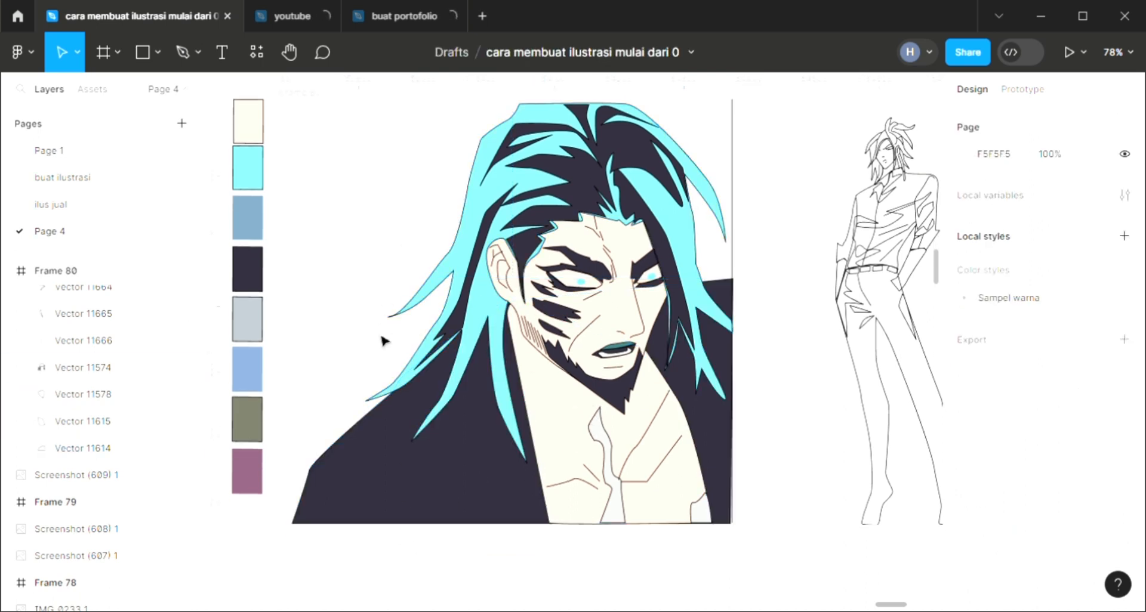
Change the coat shape's fill to a linear gradient running from the coat's lower right corner up to the opposite shoulder.
scroll(409, 382, left, 2)
click(567, 494)
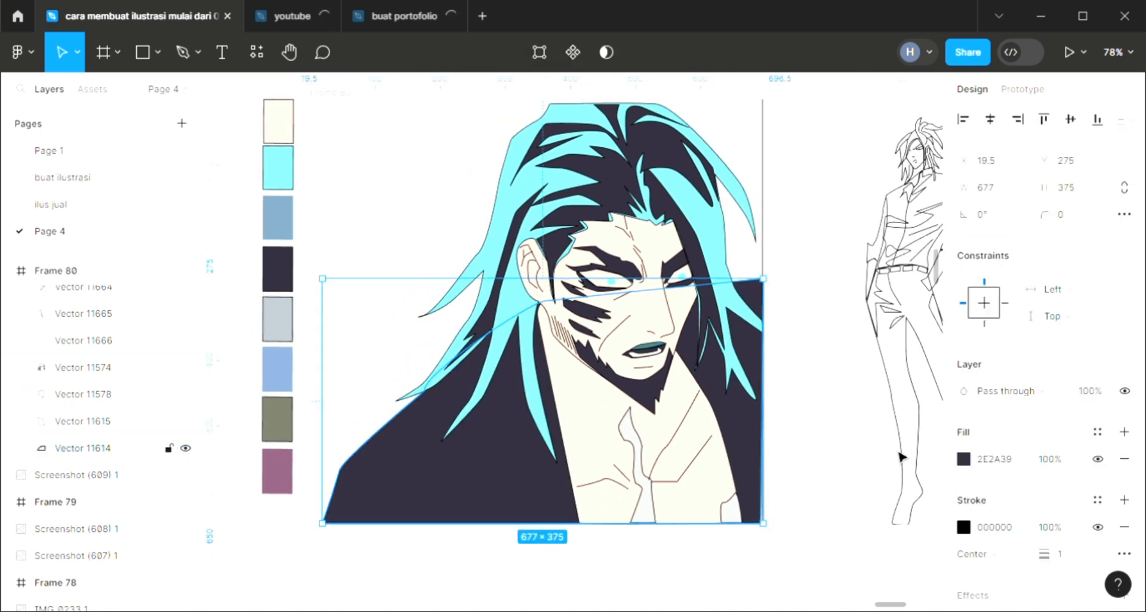
click(963, 459)
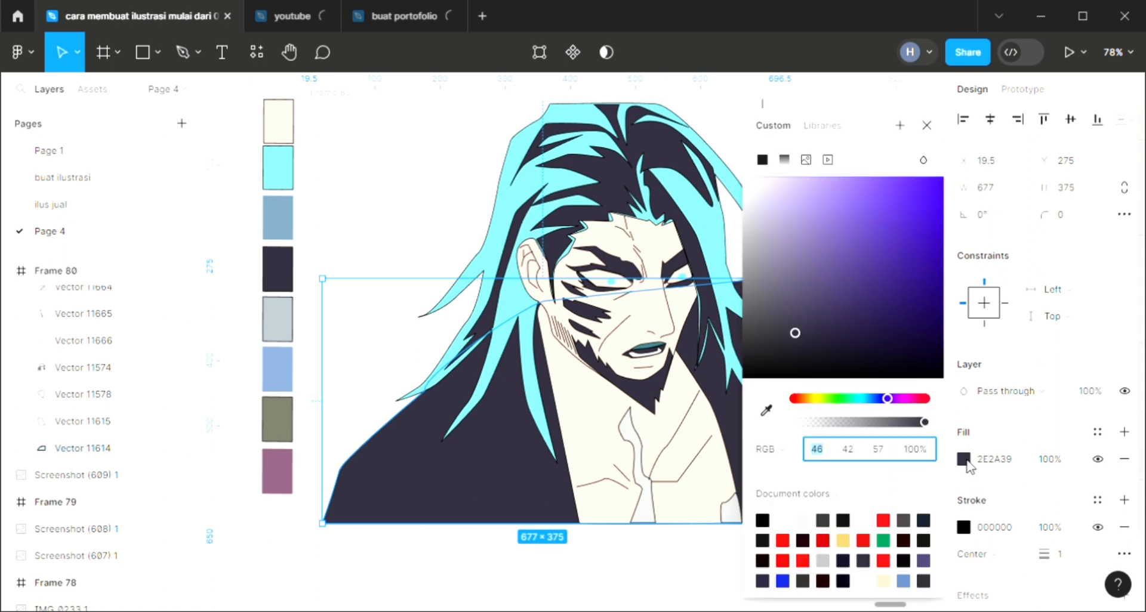
click(784, 159)
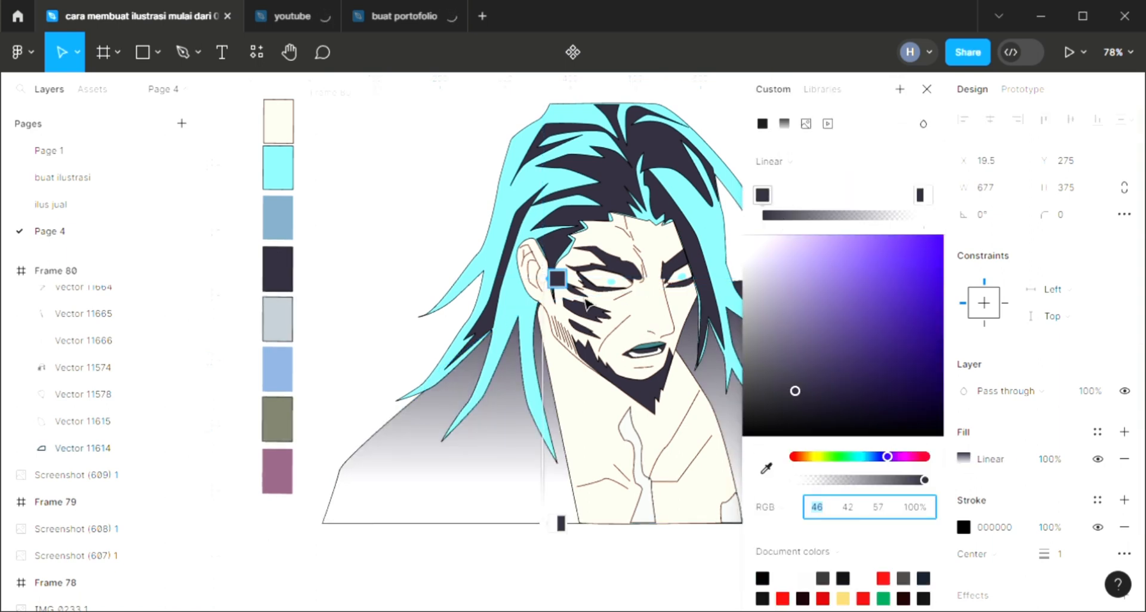
scroll(587, 305, right, 5)
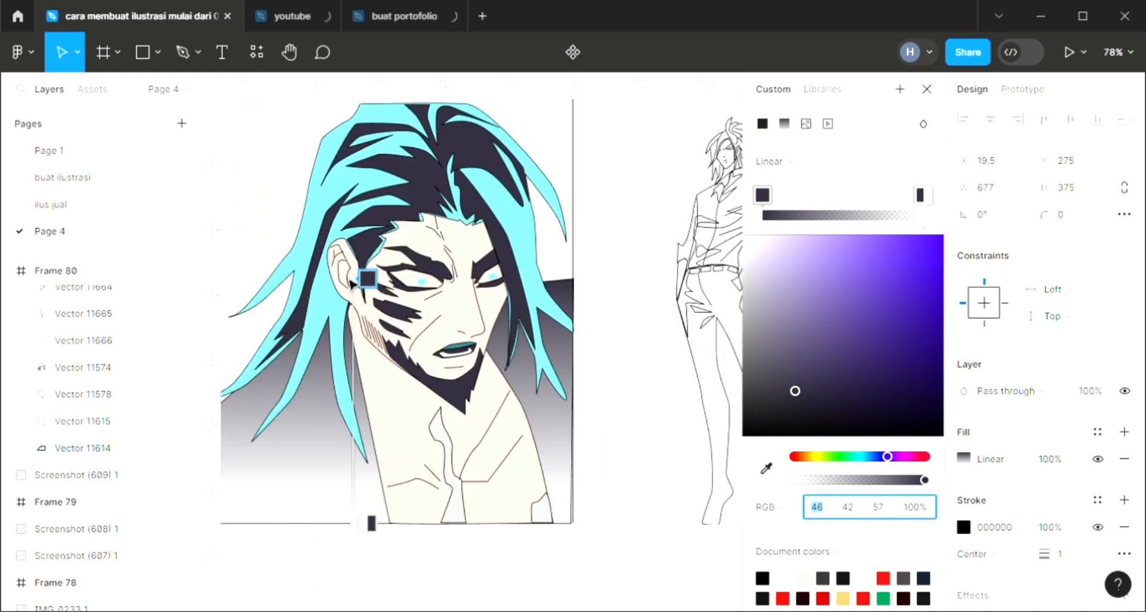
mouse_move(368, 290)
mouse_down()
mouse_move(378, 286)
mouse_move(546, 465)
mouse_move(565, 505)
mouse_move(556, 512)
mouse_up()
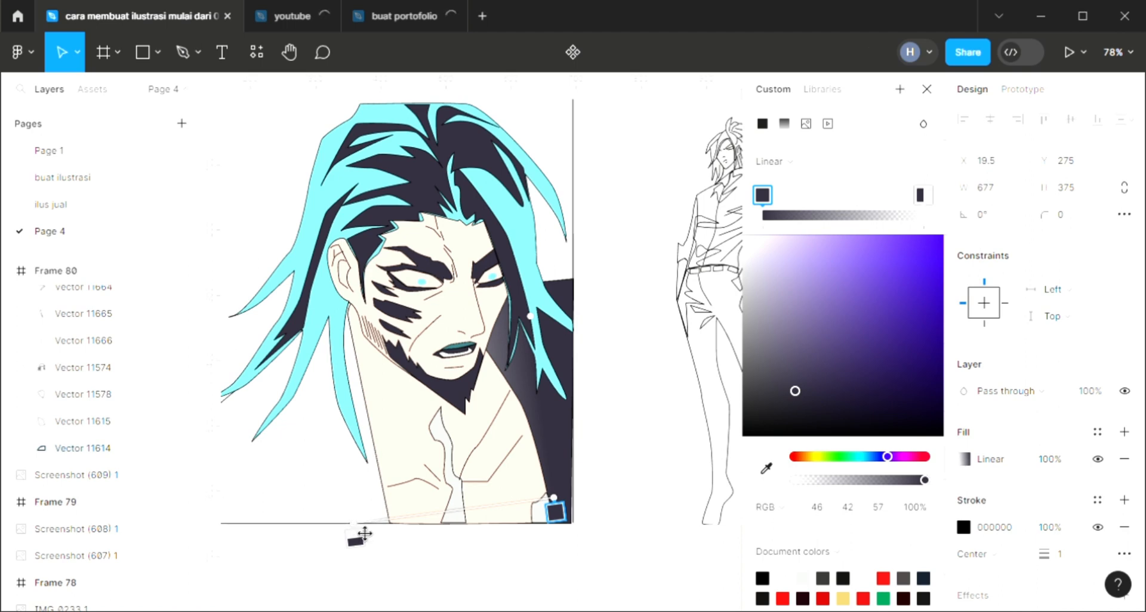
mouse_move(356, 508)
mouse_down()
mouse_move(259, 424)
mouse_move(271, 422)
mouse_up()
scroll(268, 422, left, 5)
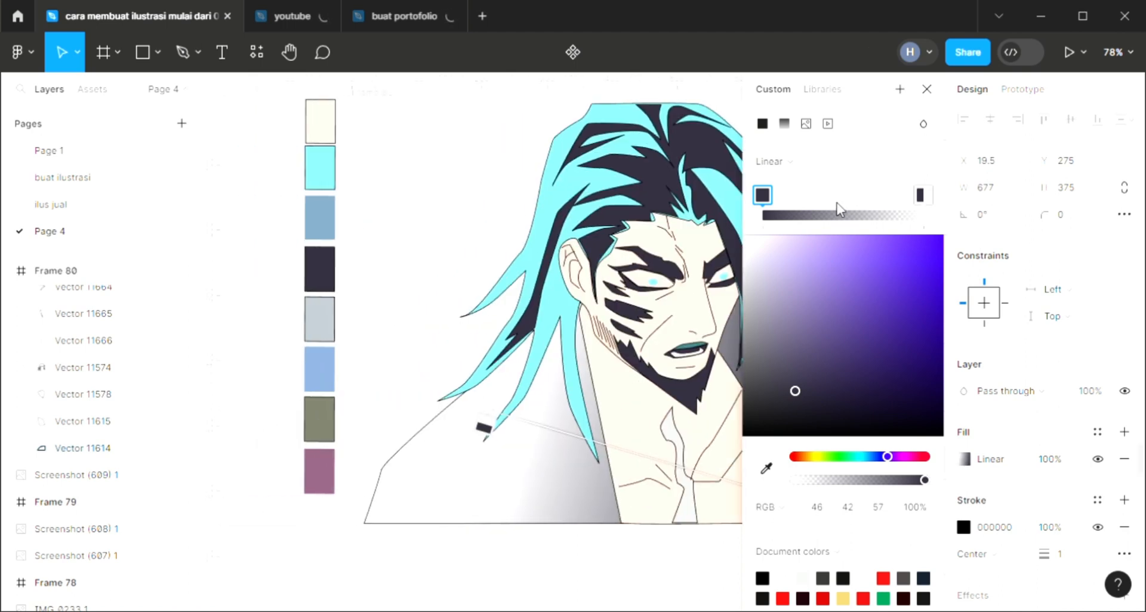
Colour the gradient's transparent end with the cyan sampled from the hair and move its dark stop inward to the lower chest.
key(i)
click(585, 204)
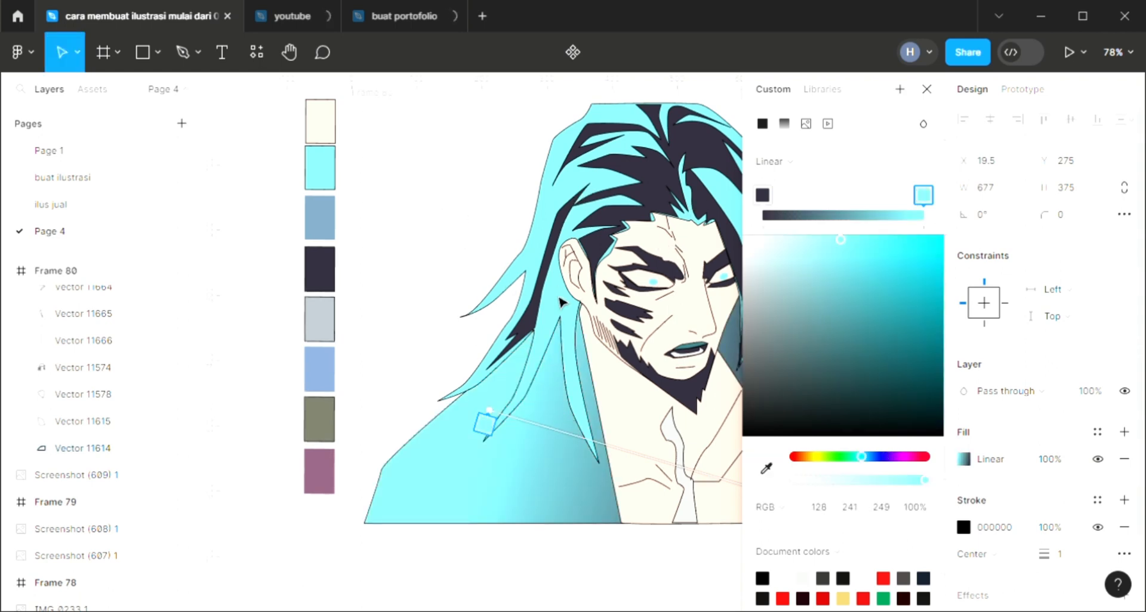
scroll(561, 303, right, 3)
drag(682, 528, 573, 500)
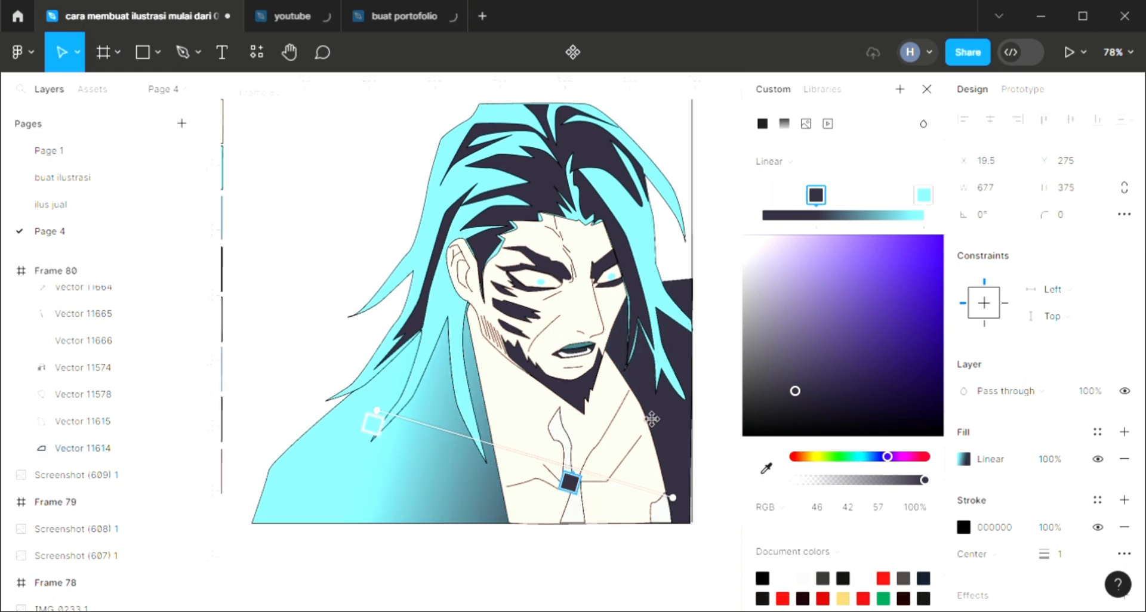
click(927, 89)
scroll(619, 455, down, 2)
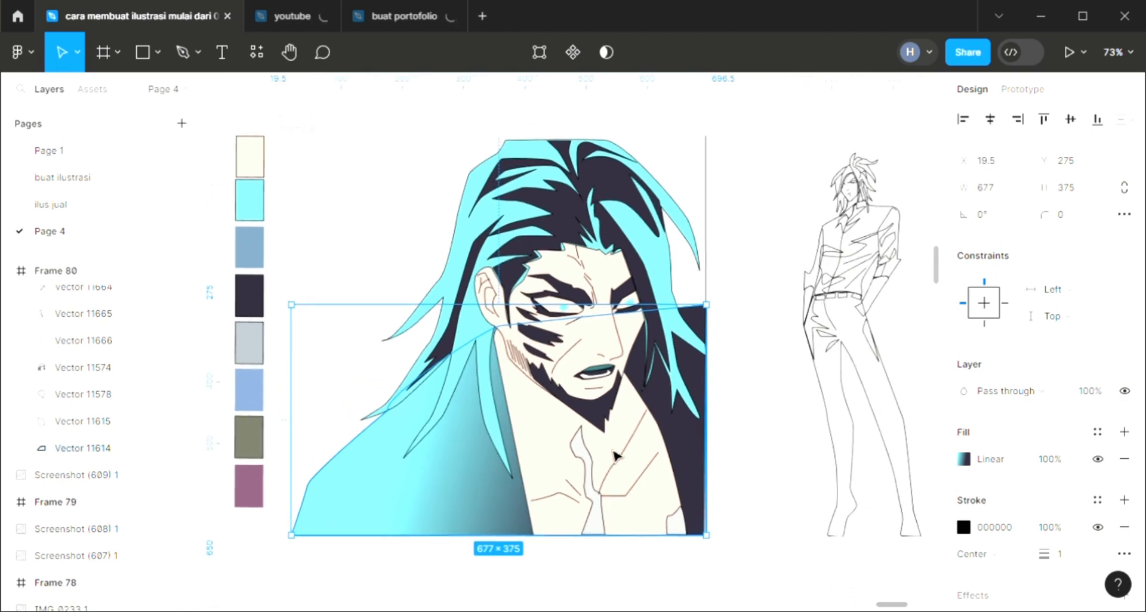
scroll(615, 456, up, 2)
click(497, 152)
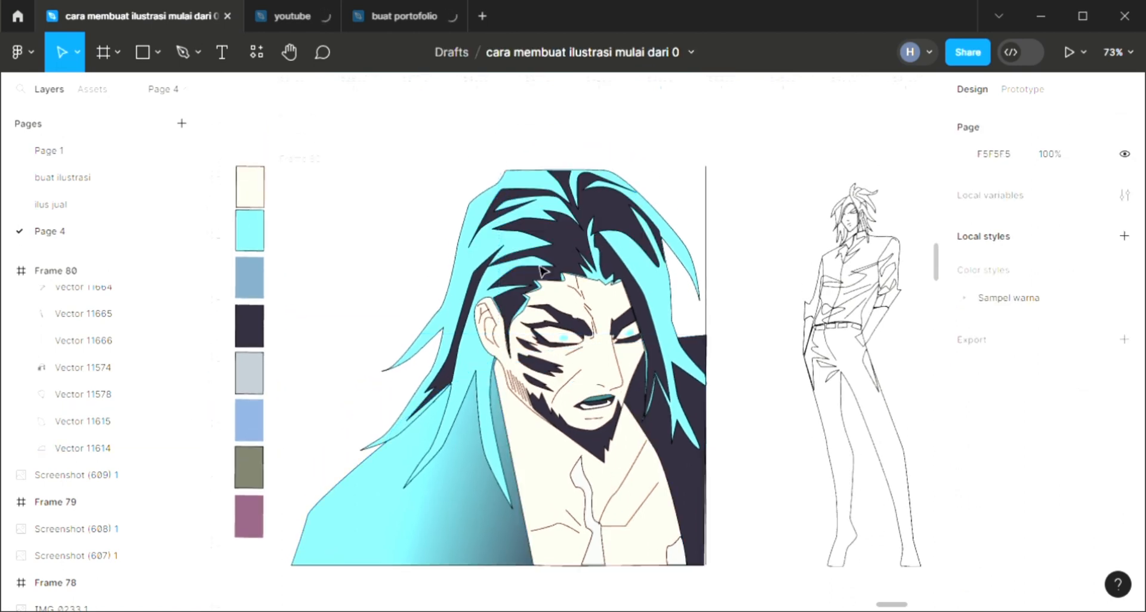
Add a fill to the hair shape of the standing full-body figure beside the portrait.
scroll(746, 292, right, 2)
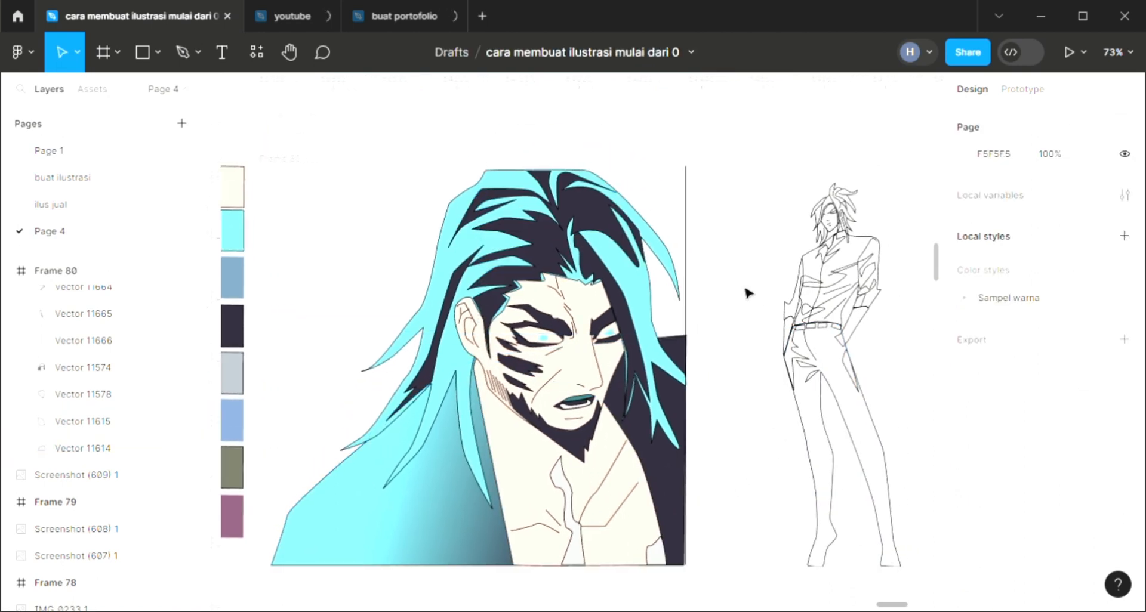
scroll(746, 291, right, 5)
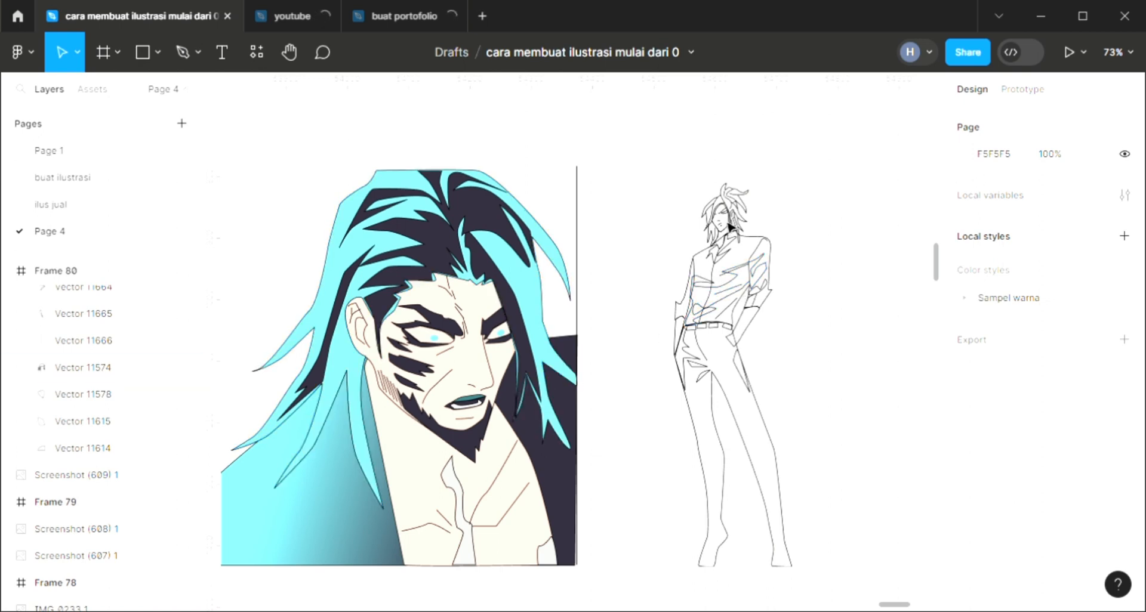
scroll(728, 222, up, 5)
click(762, 213)
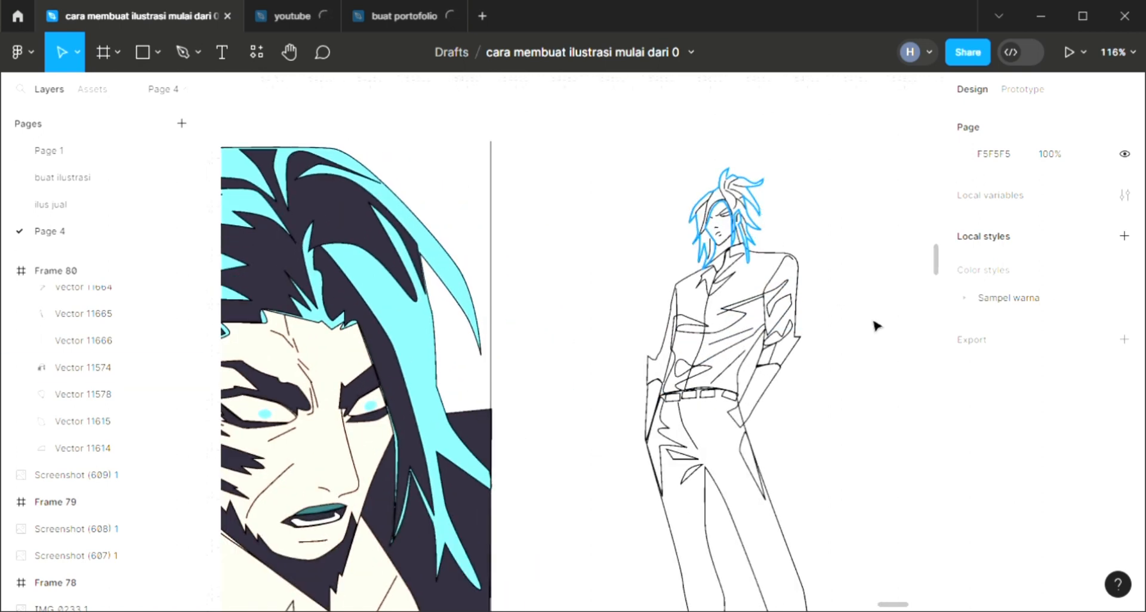
click(1124, 431)
scroll(708, 444, down, 3)
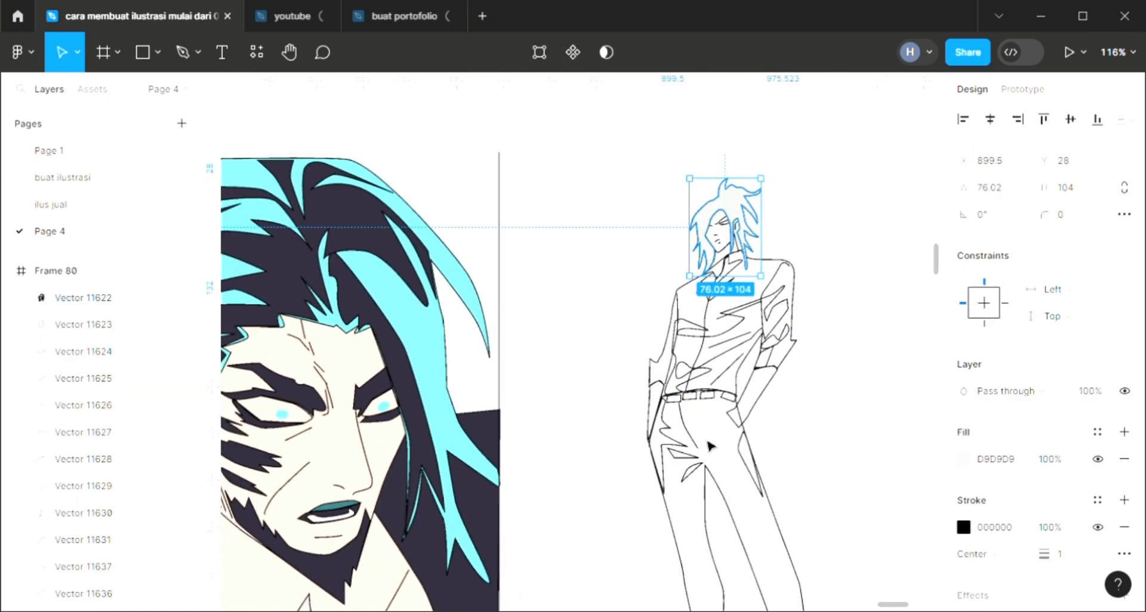
scroll(640, 437, down, 1)
scroll(640, 438, left, 3)
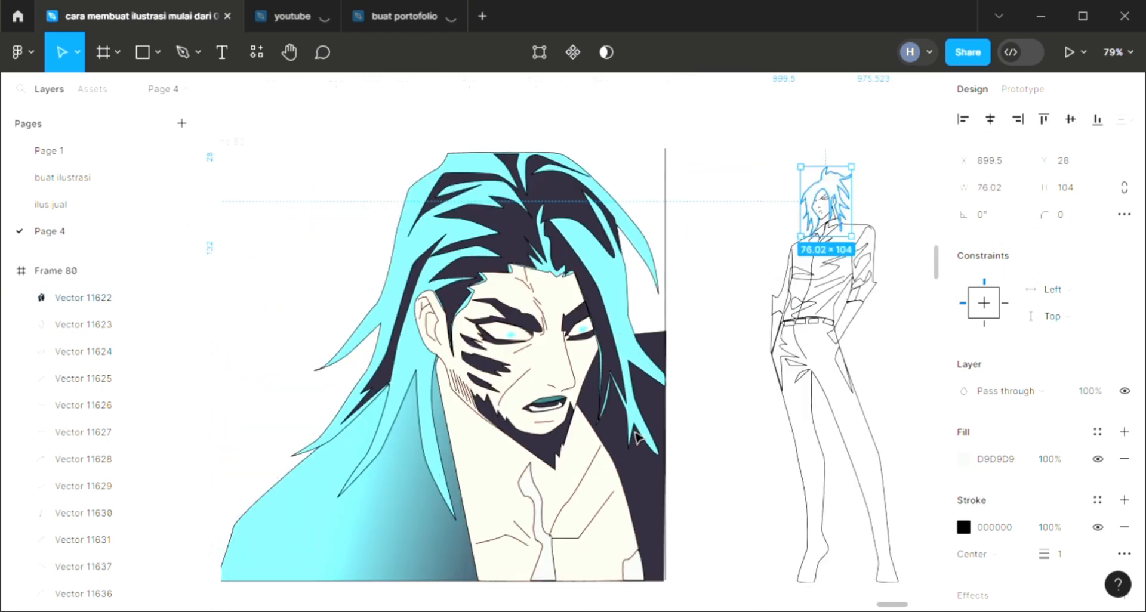
Fill the standing figure's hair with the grey palette colour ACB5BC.
key(i)
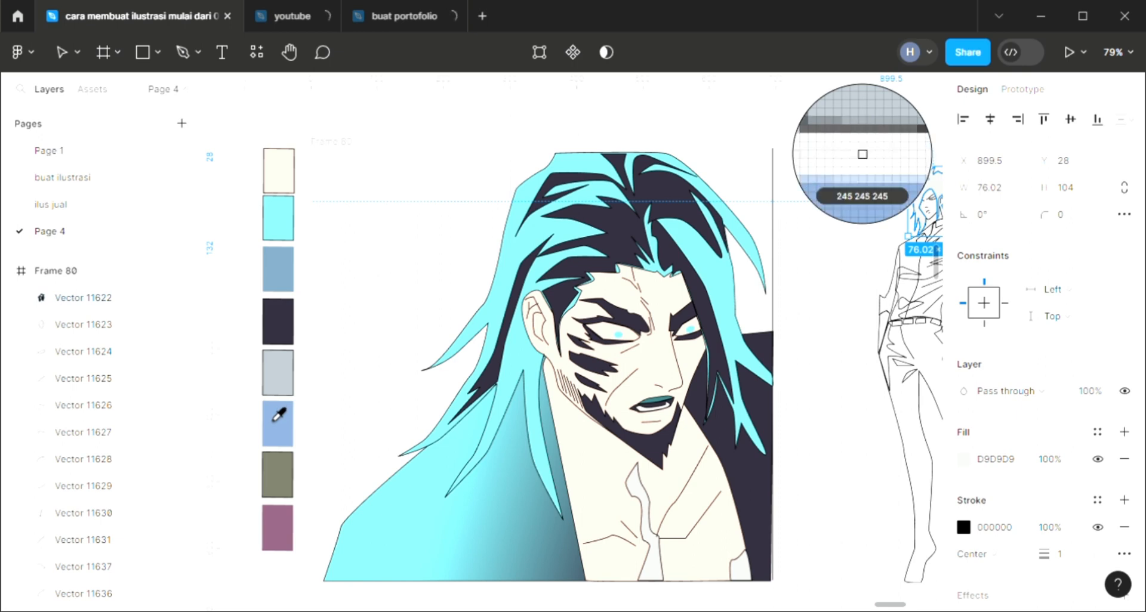
click(289, 389)
scroll(287, 389, right, 2)
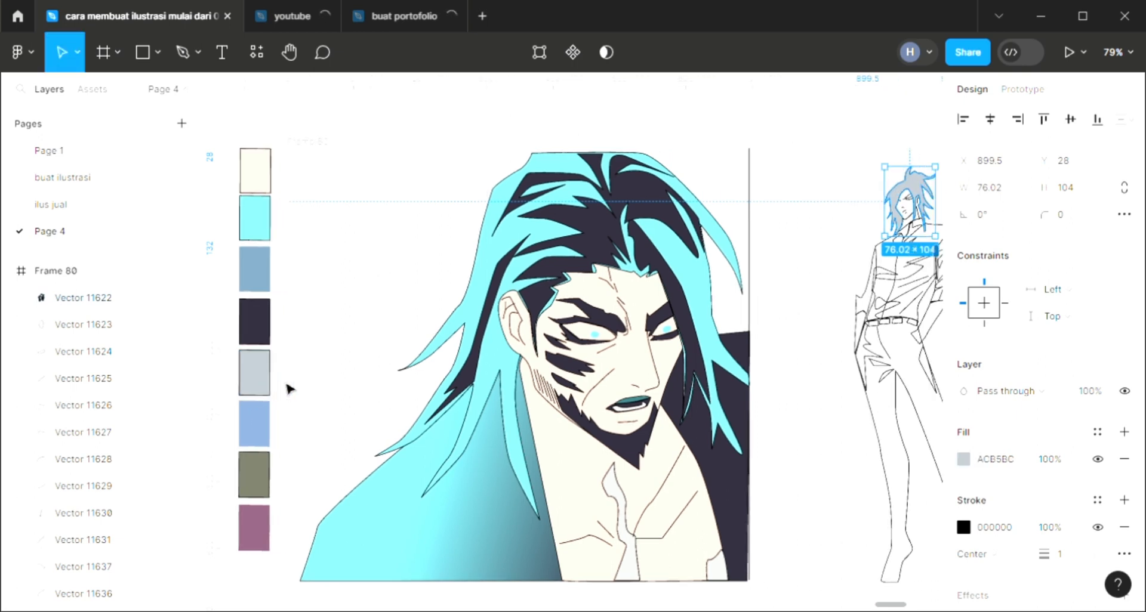
Fill the standing figure's hair with the cyan 80F1F9 sampled from the portrait.
key(i)
scroll(523, 435, down, 1)
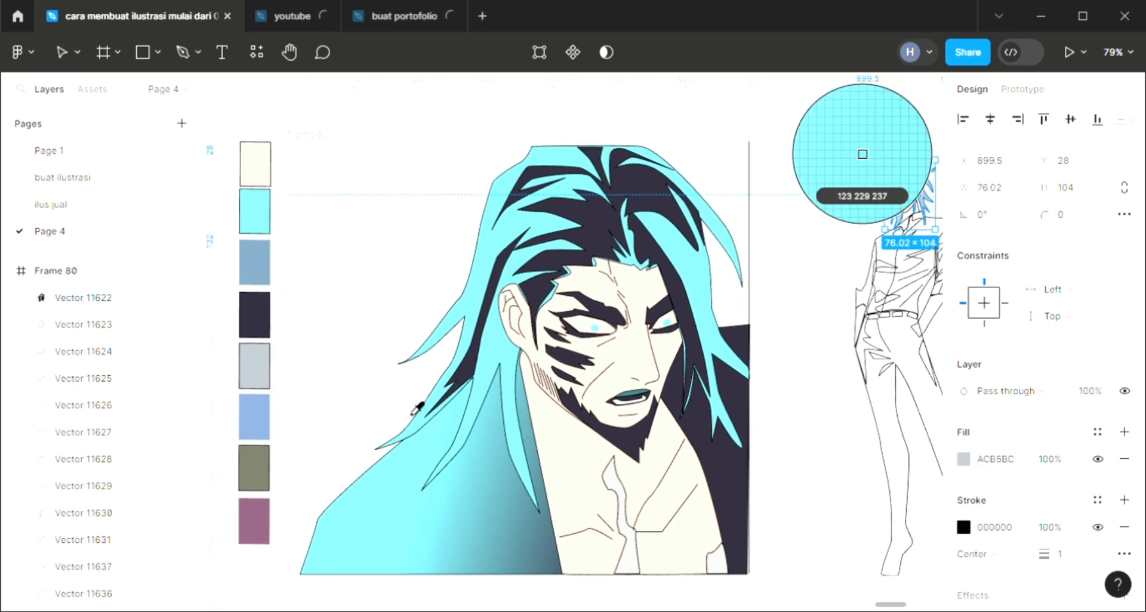
click(872, 156)
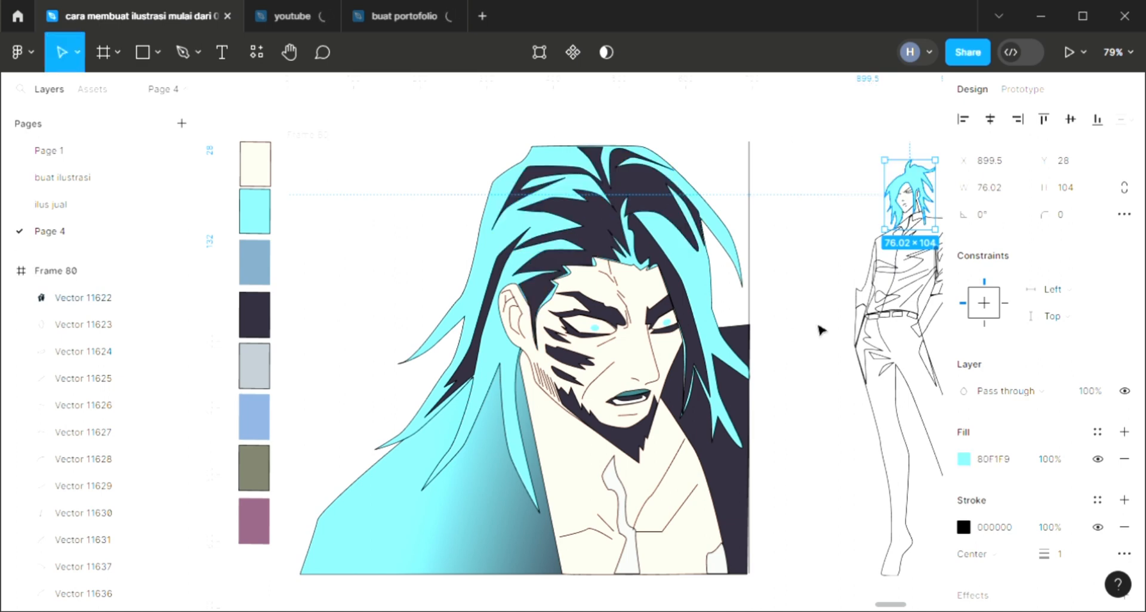
scroll(823, 329, right, 2)
scroll(830, 343, right, 3)
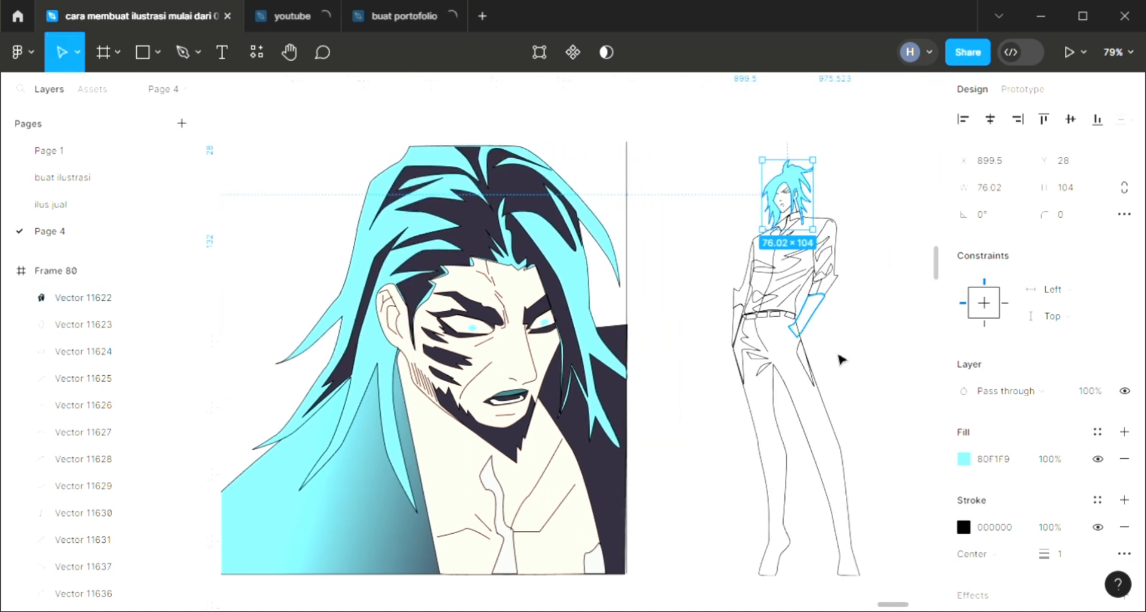
Darken the standing figure's hair fill to the teal 28A2AB.
click(964, 459)
click(874, 209)
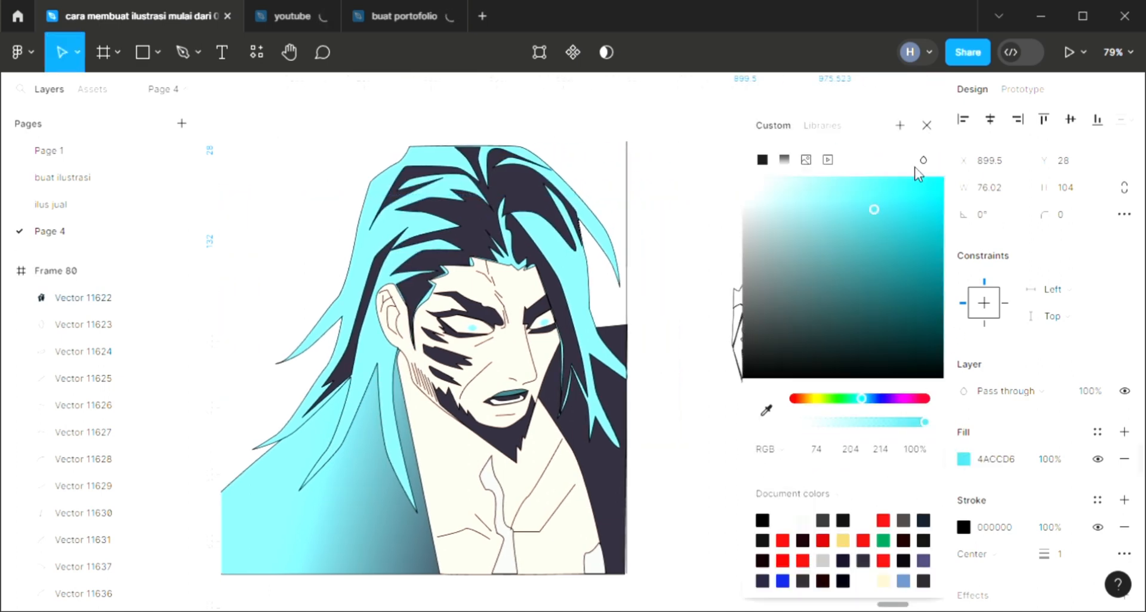
click(897, 243)
click(927, 127)
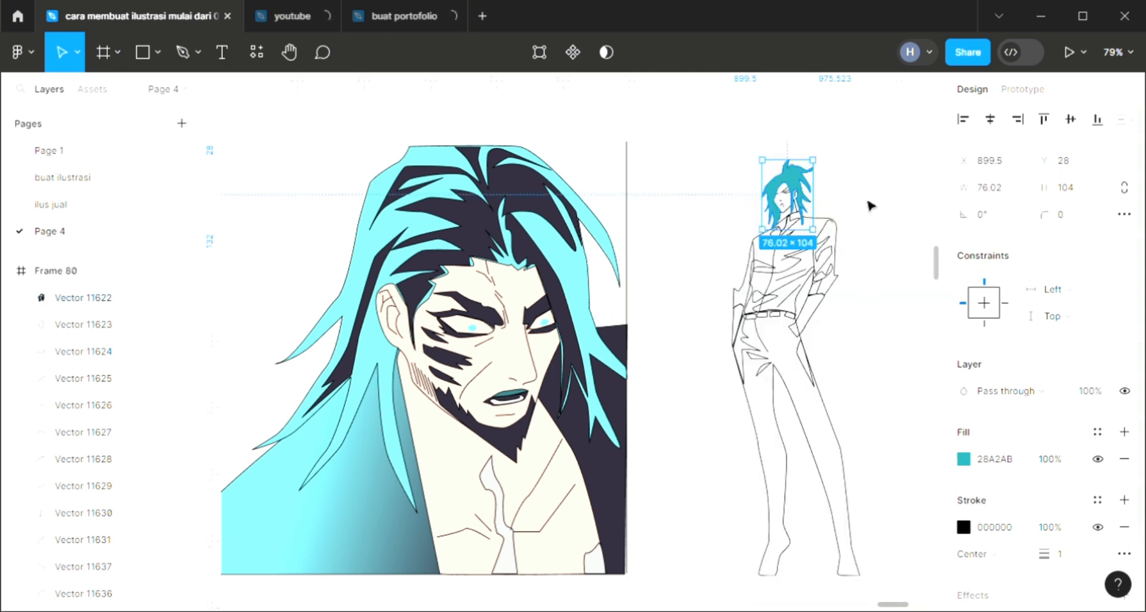
click(827, 193)
Set the standing figure's hair fill to the deep teal 16686D.
scroll(827, 193, up, 10)
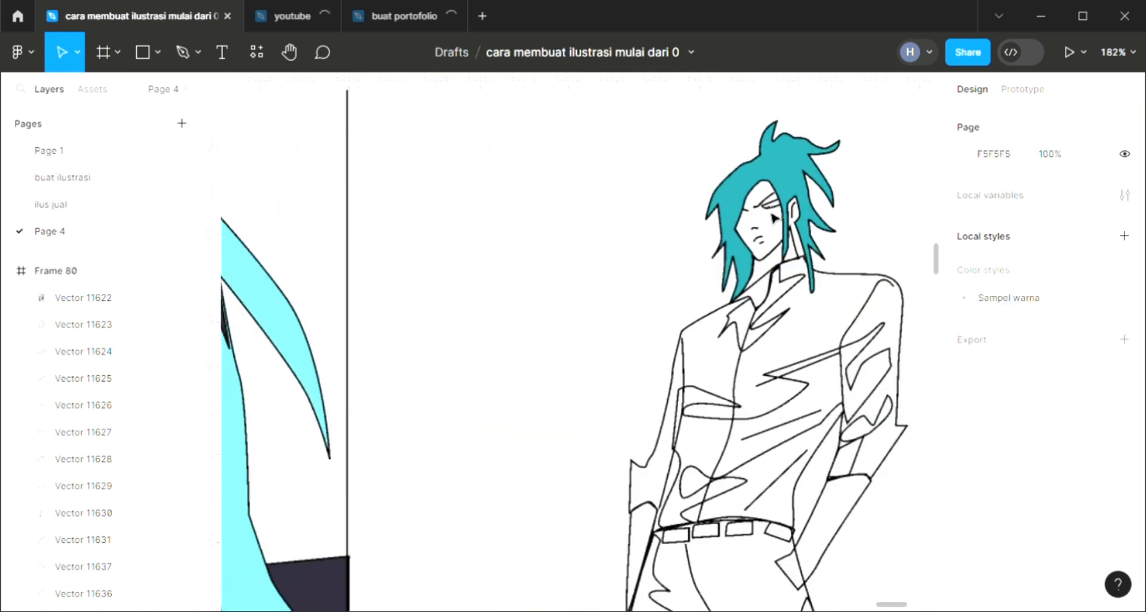
click(805, 160)
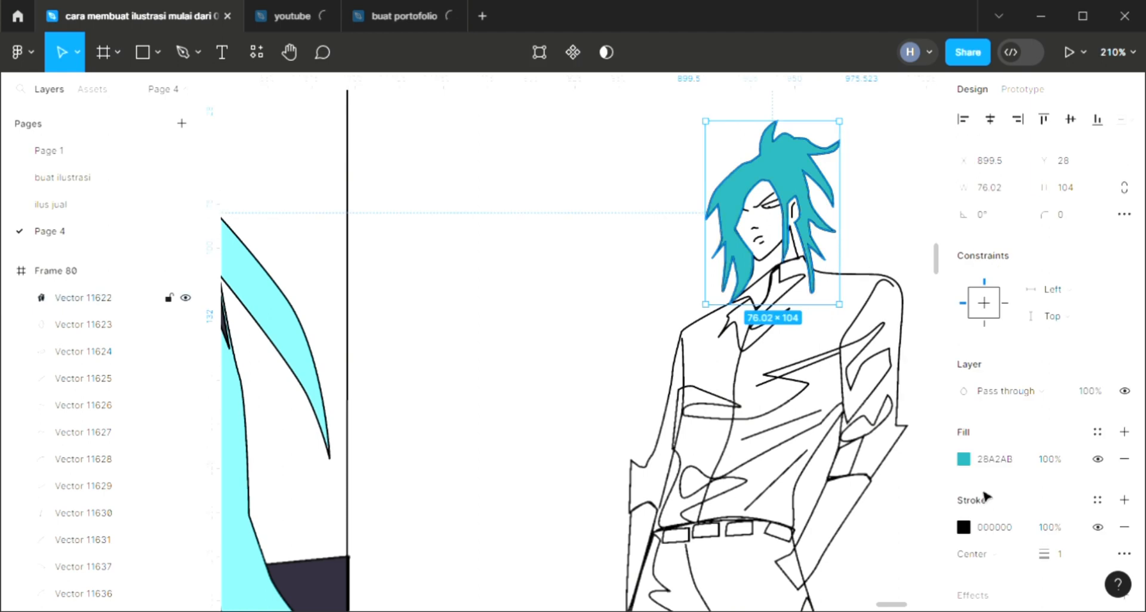
click(964, 459)
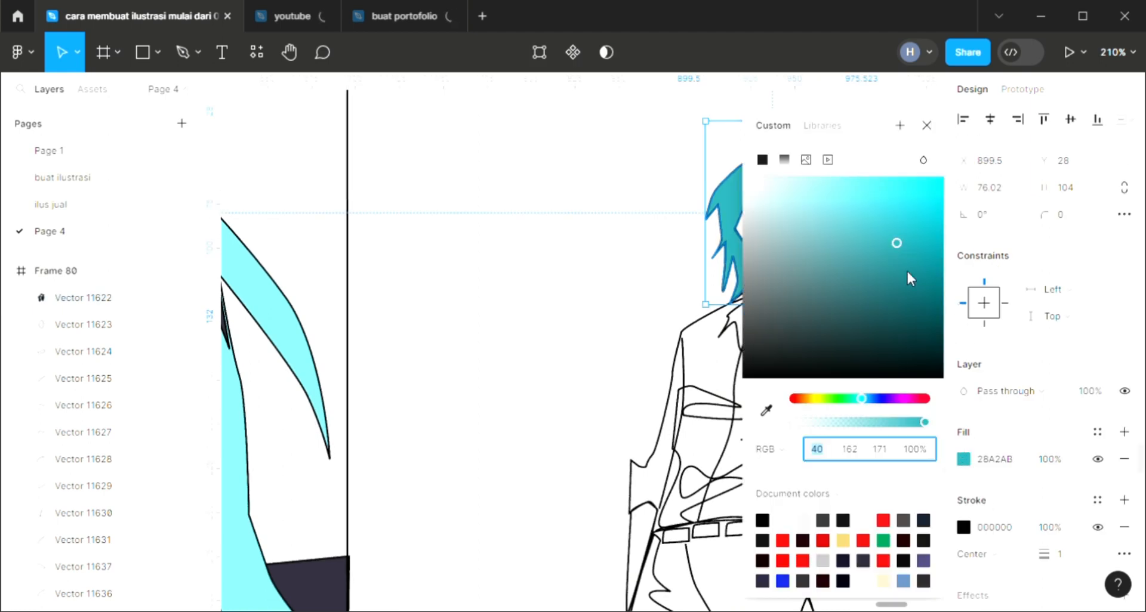
click(911, 272)
click(914, 307)
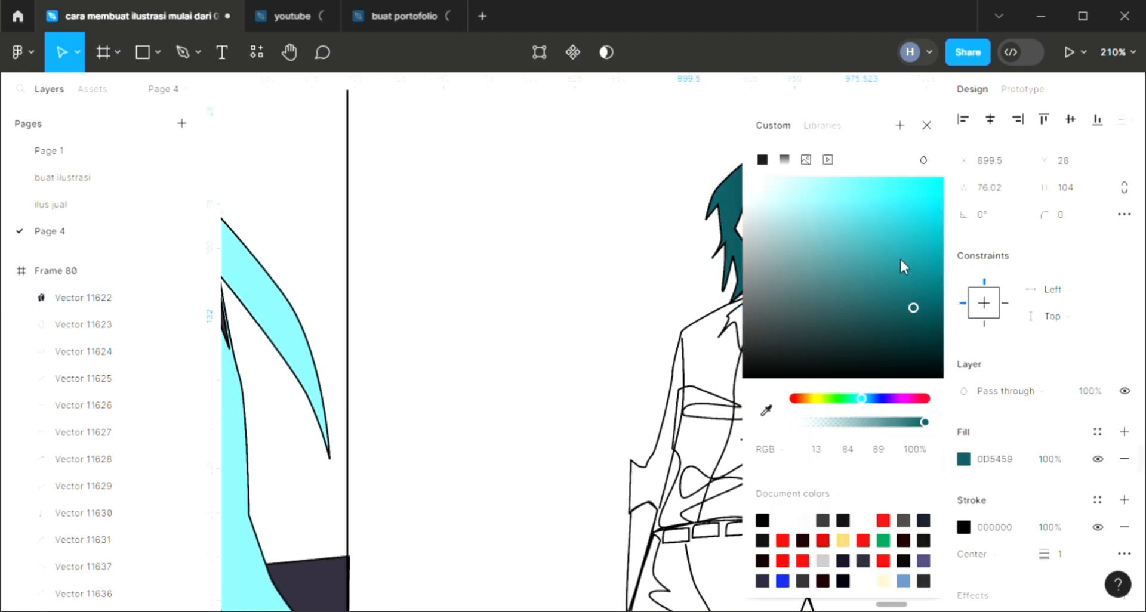
click(903, 292)
click(927, 126)
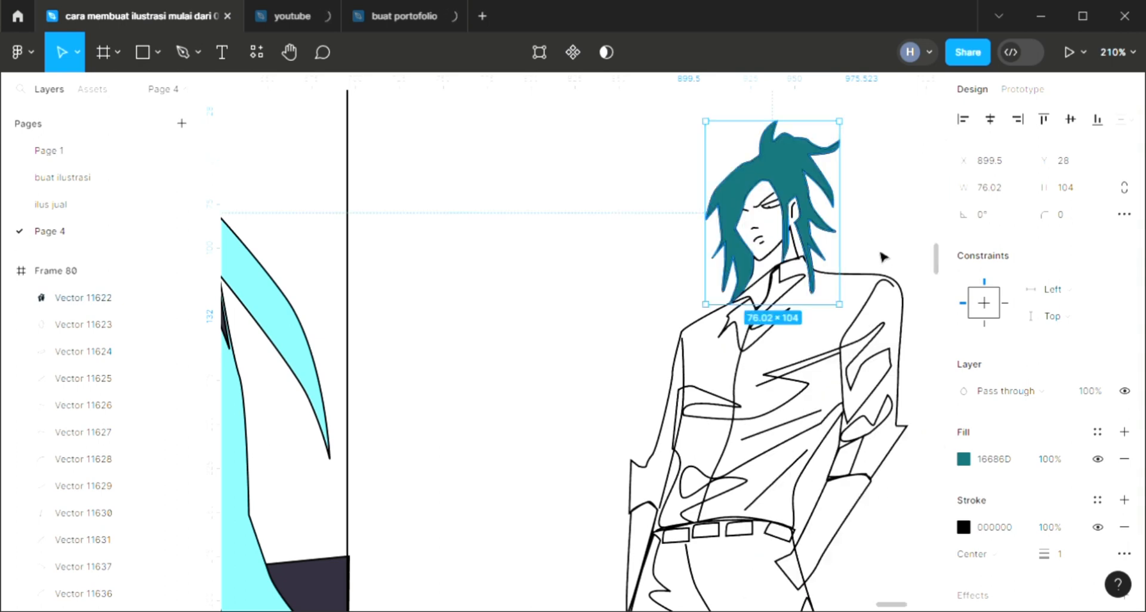
click(872, 287)
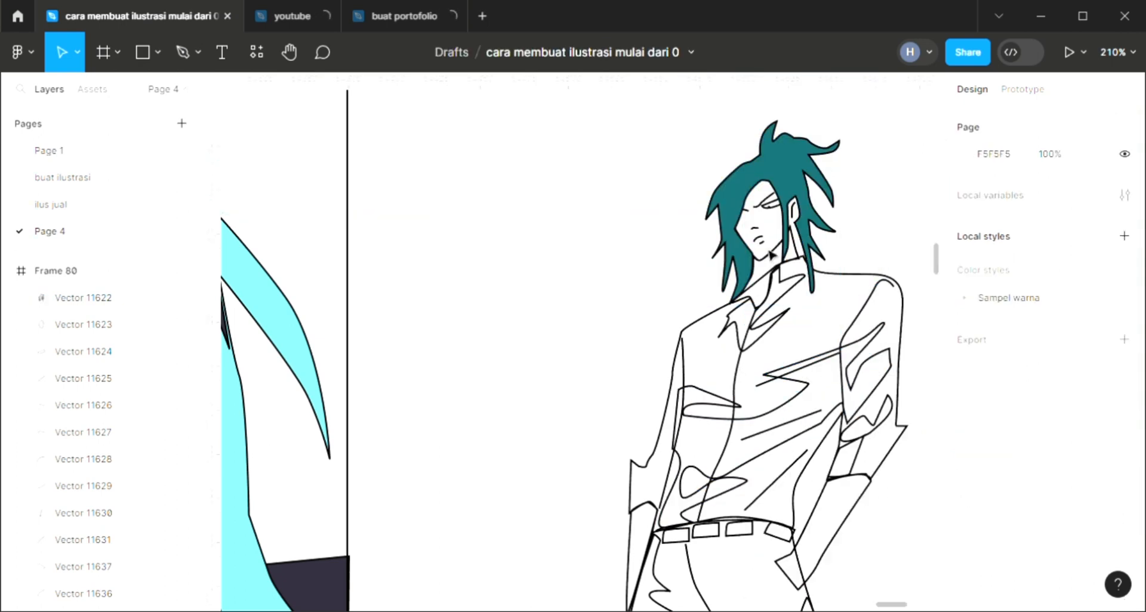
Add a fill to the eye shape on the standing figure's face and send the shape to the back.
scroll(780, 215, up, 10)
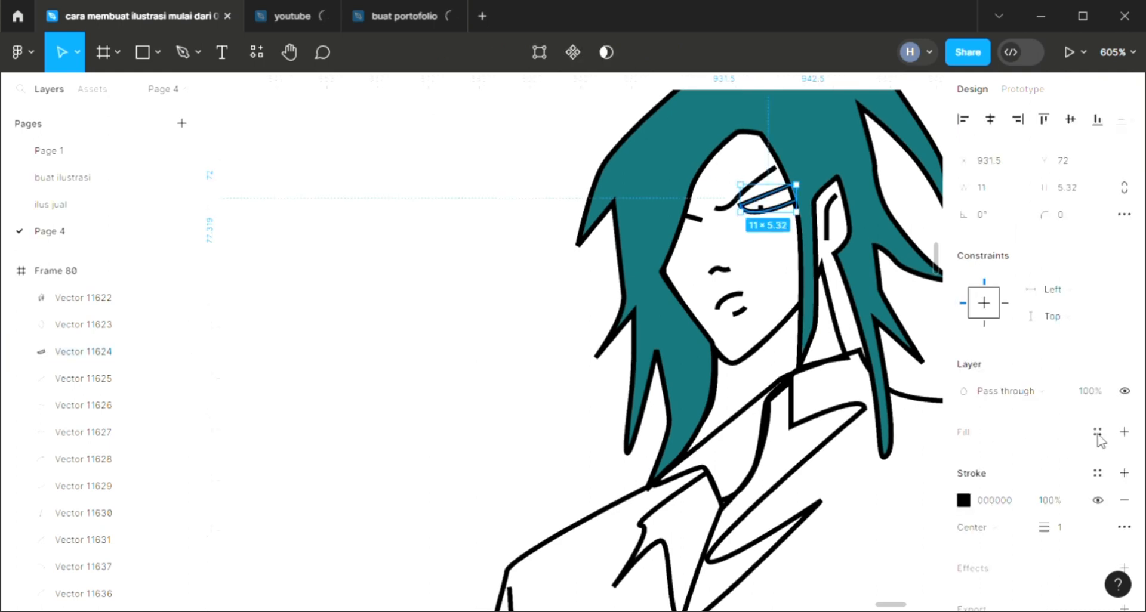
click(1123, 433)
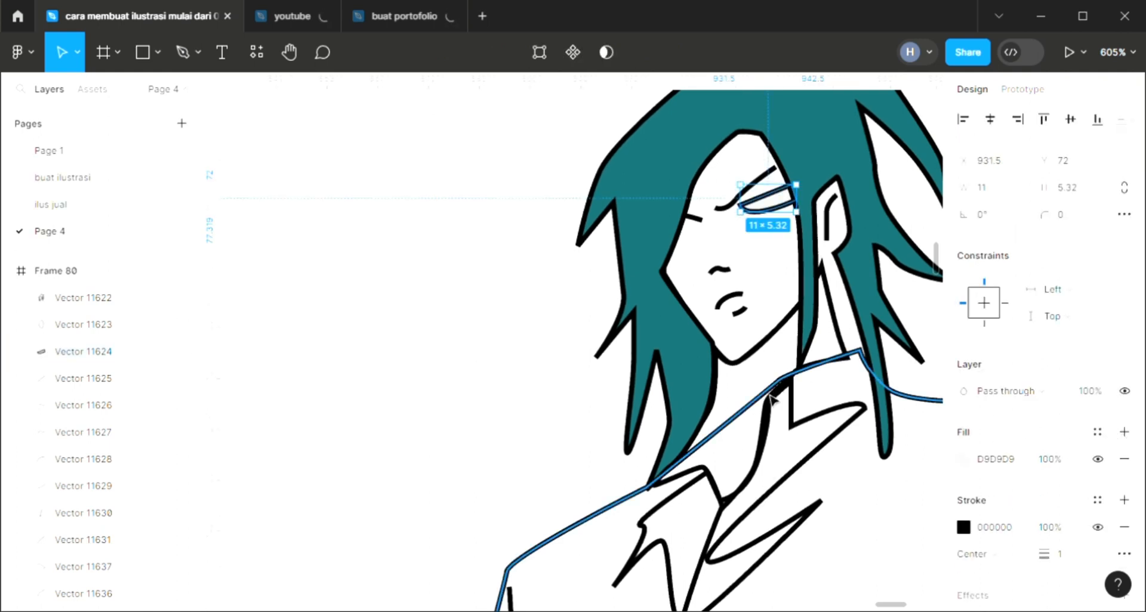
key(ctrl+[)
key(ctrl+[)
key(ctrl+[)
key(ctrl+[)
key(ctrl+[)
key(ctrl+[)
key(ctrl+[)
key(ctrl+[)
key(ctrl+[)
key(ctrl+[)
key(ctrl+[)
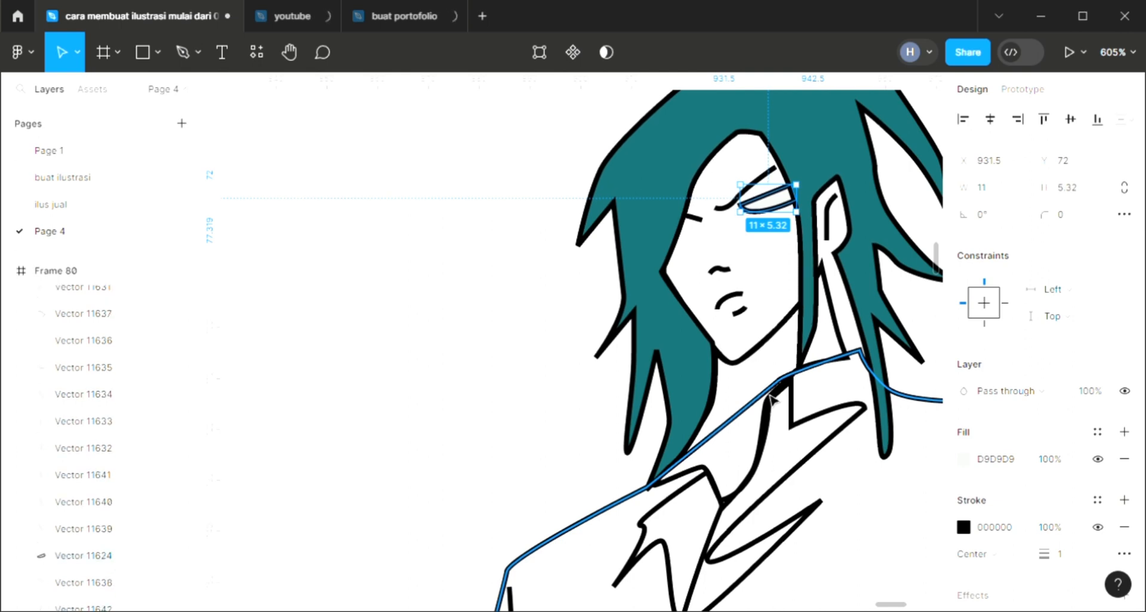
key(ctrl+shift+[)
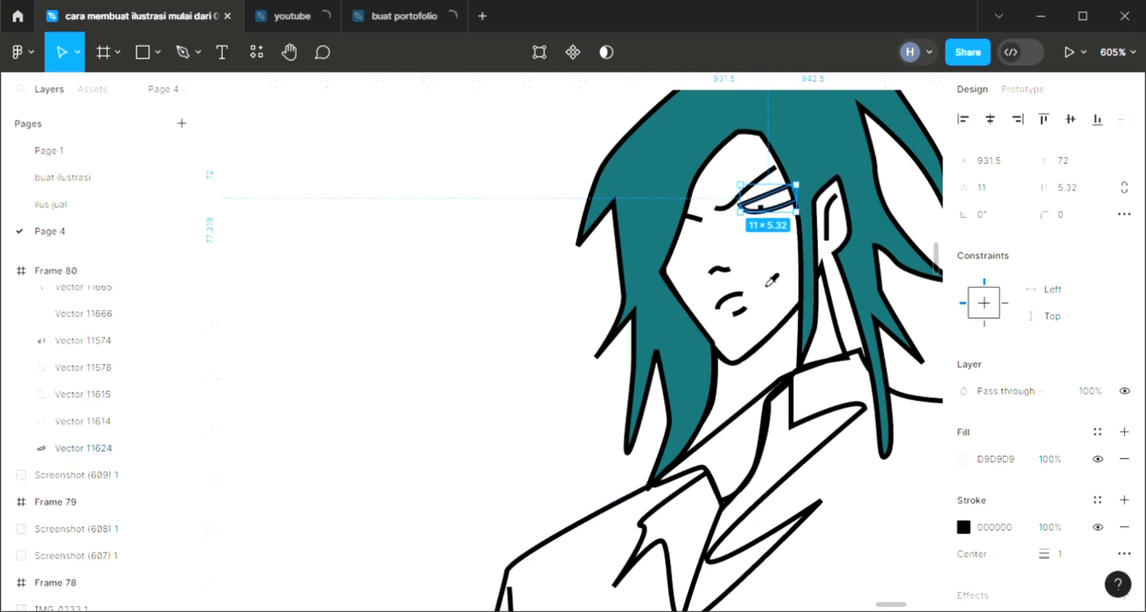
click(767, 287)
Add a fill to the face shape of the standing figure and send the shape to the back.
click(757, 345)
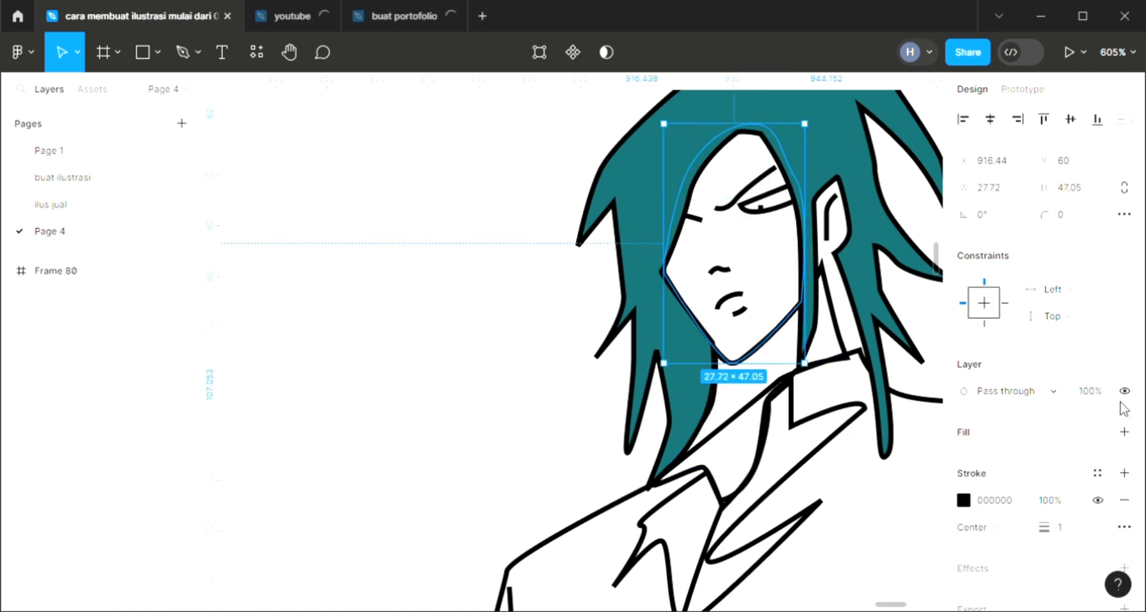
click(1124, 432)
scroll(757, 412, down, 5)
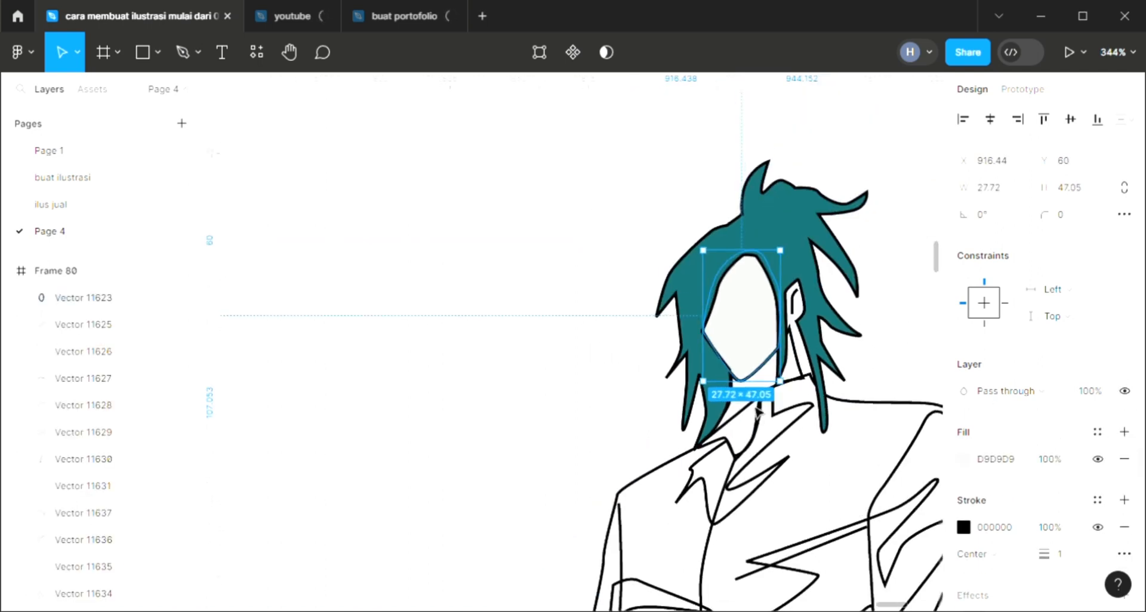
scroll(757, 412, down, 3)
scroll(757, 412, down, 1)
scroll(757, 411, left, 5)
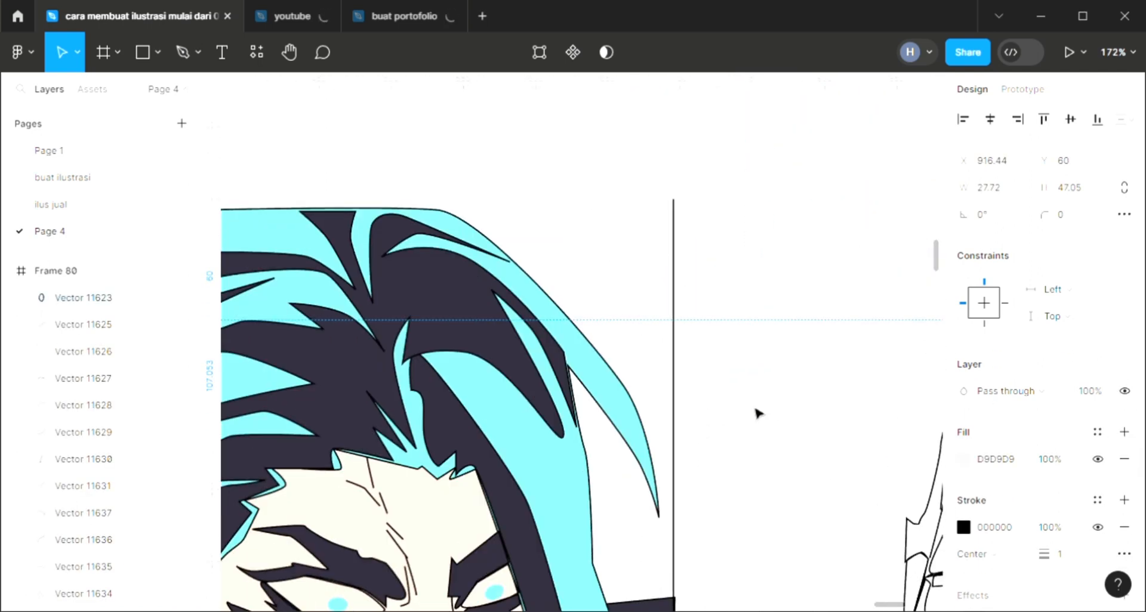
key([)
Set the standing figure's face fill to the skin colour FFE2D3 sampled from the portrait.
scroll(752, 404, down, 3)
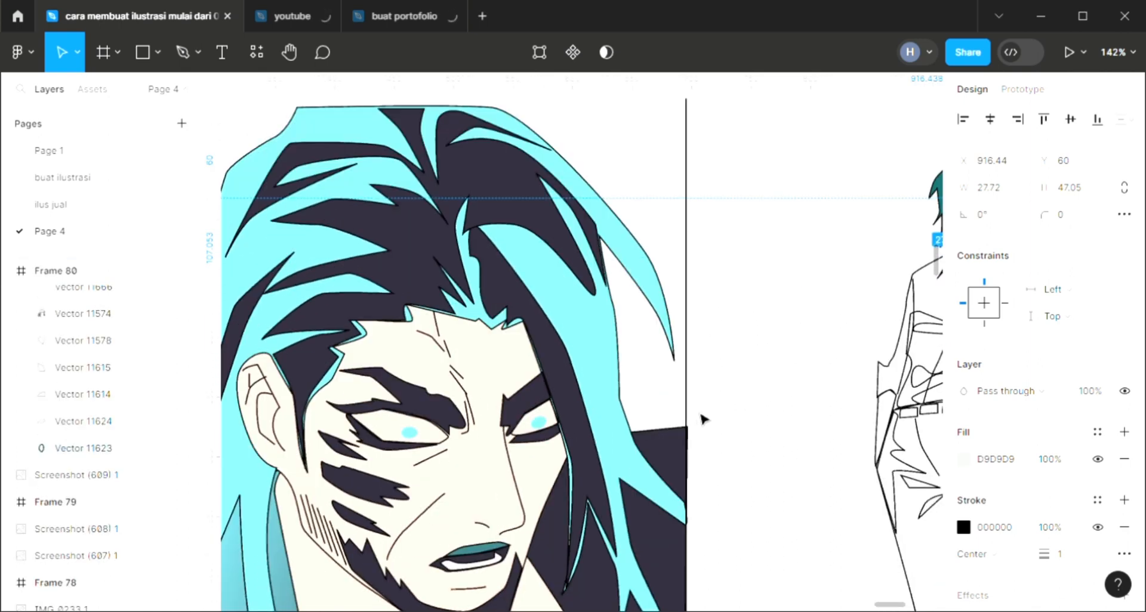
key(i)
click(498, 356)
scroll(533, 341, right, 3)
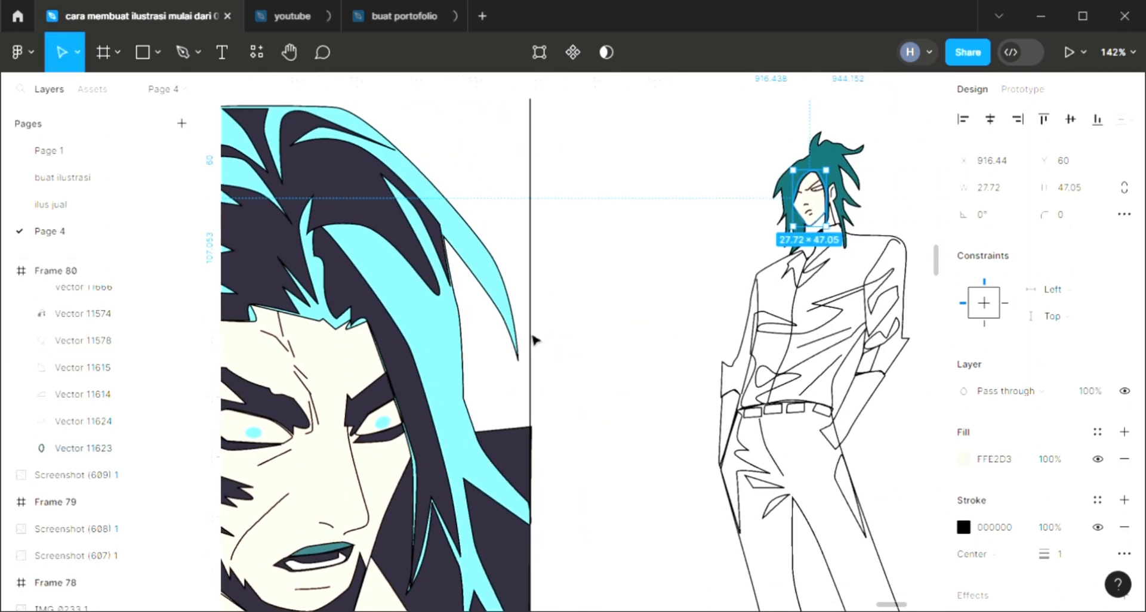
click(721, 259)
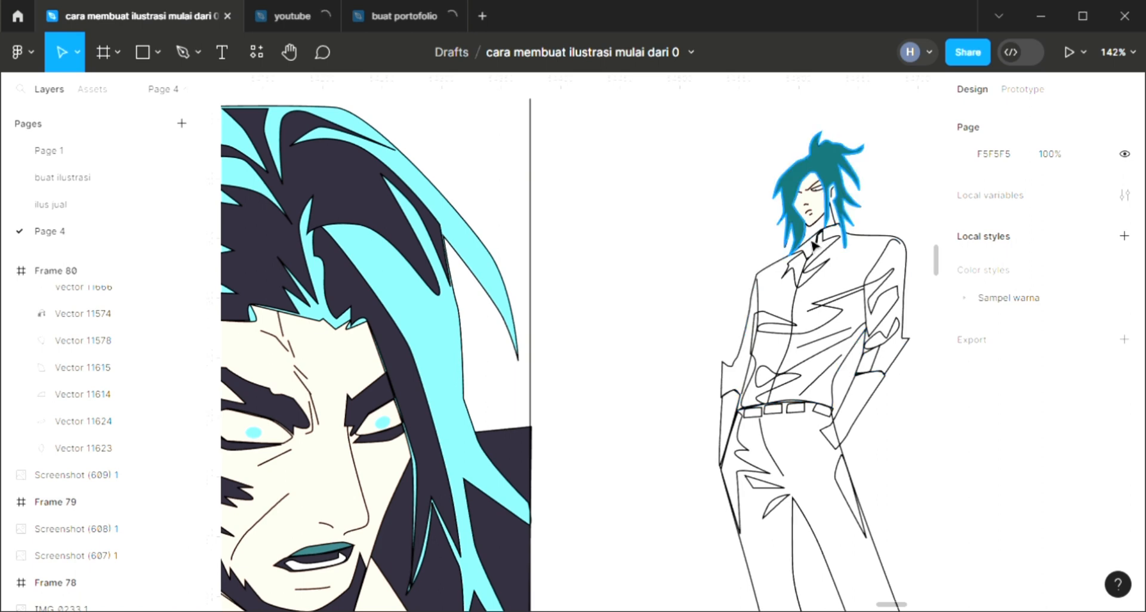
Add a fill to the standing figure's neck shape and set it to the skin colour FFE2D3.
scroll(841, 204, up, 5)
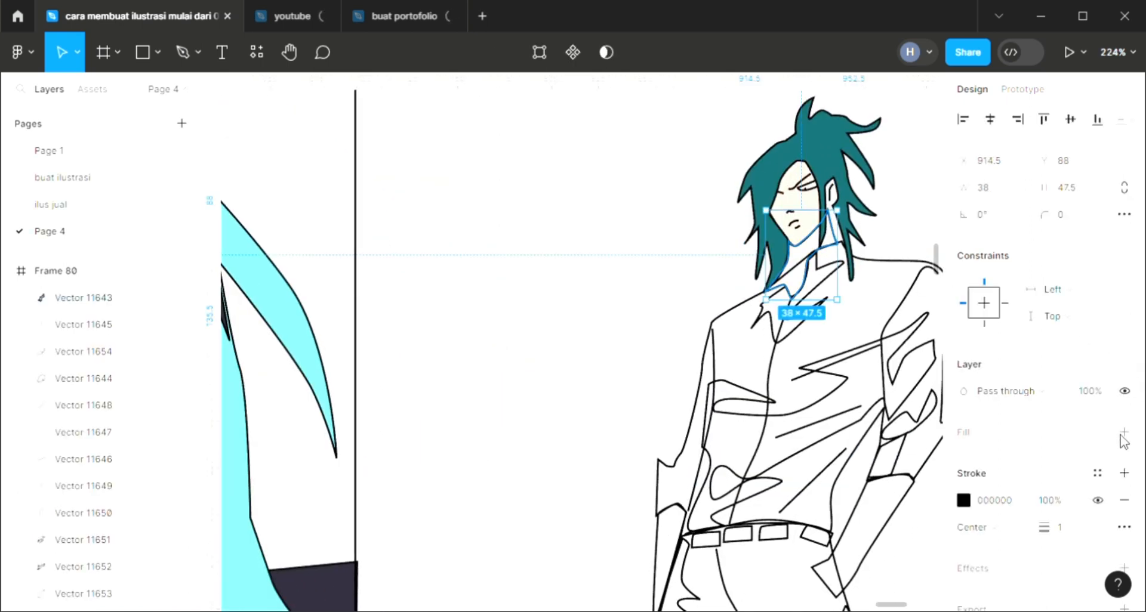
click(1124, 432)
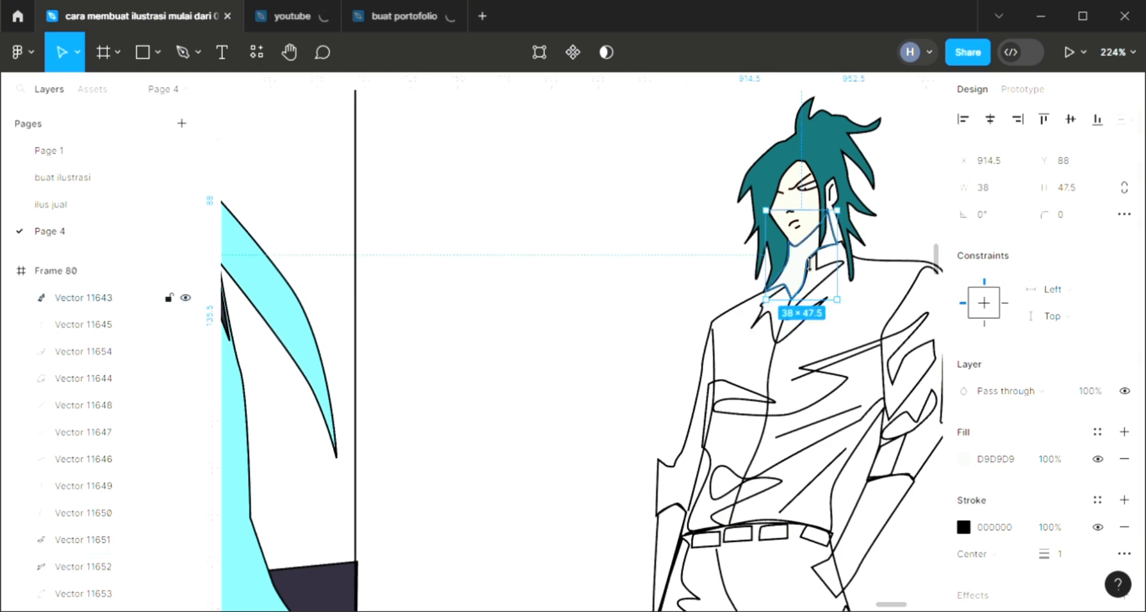
key(i)
click(859, 150)
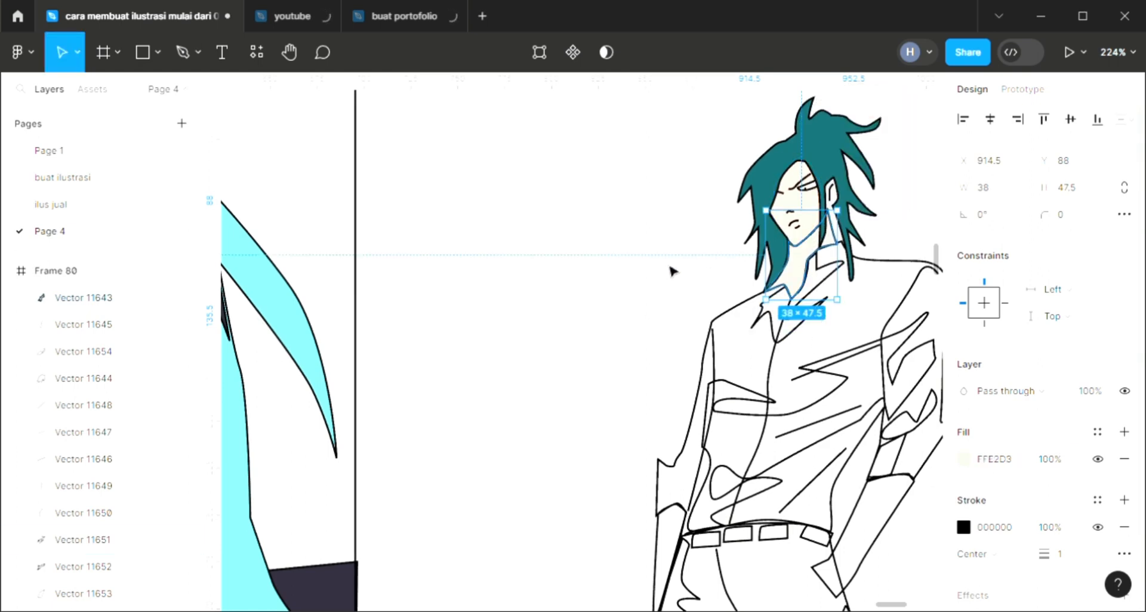
click(674, 272)
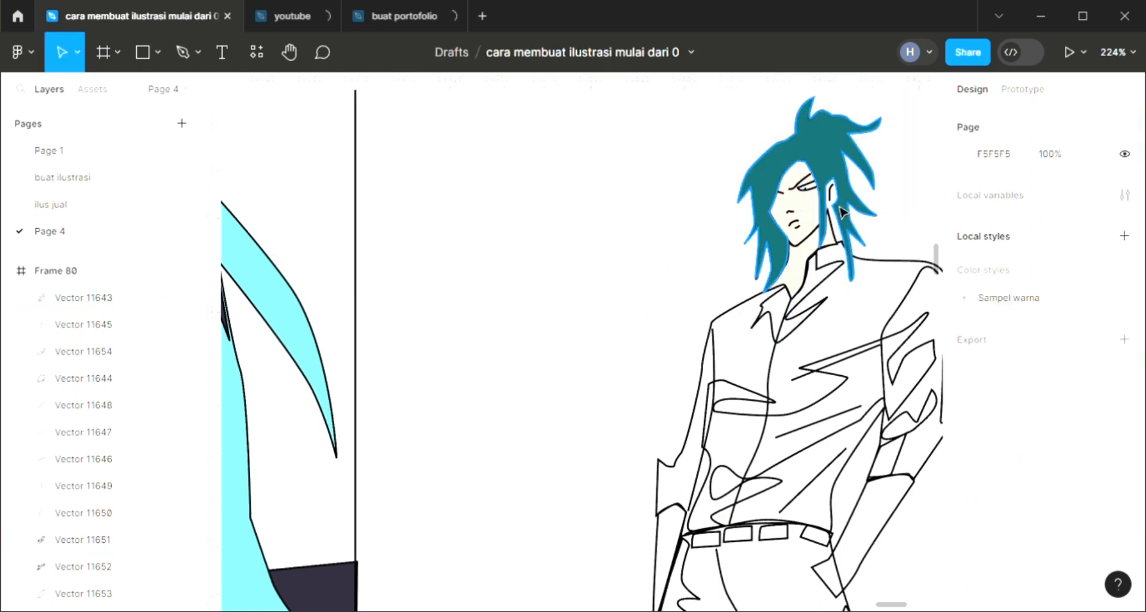
Try to send the neck shape behind the standing figure's other shapes.
click(842, 212)
scroll(810, 191, up, 10)
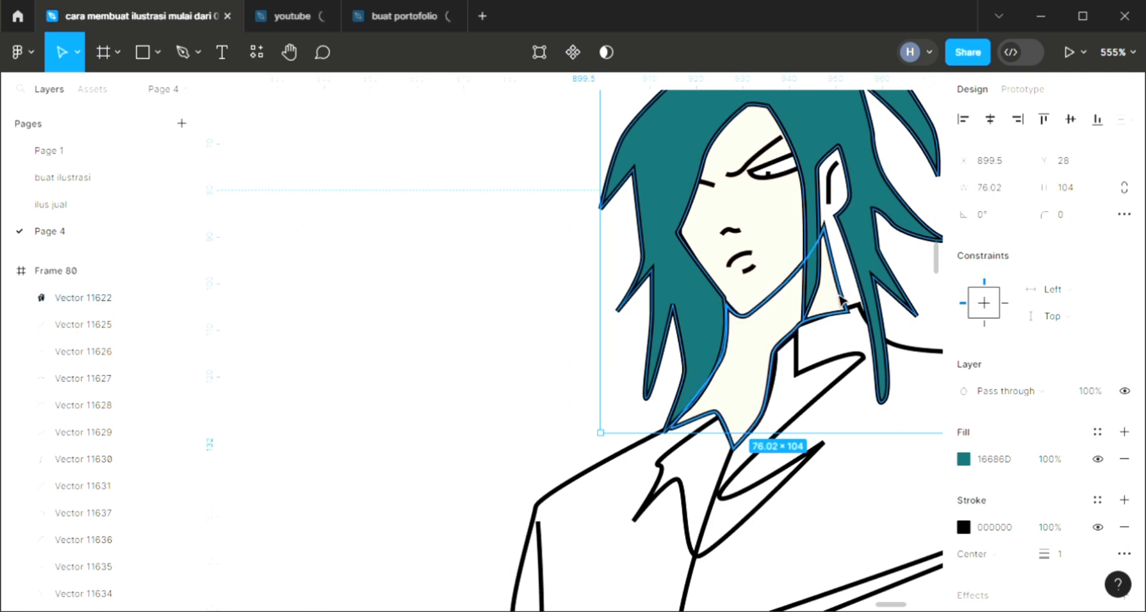
scroll(806, 334, up, 2)
click(753, 372)
key([)
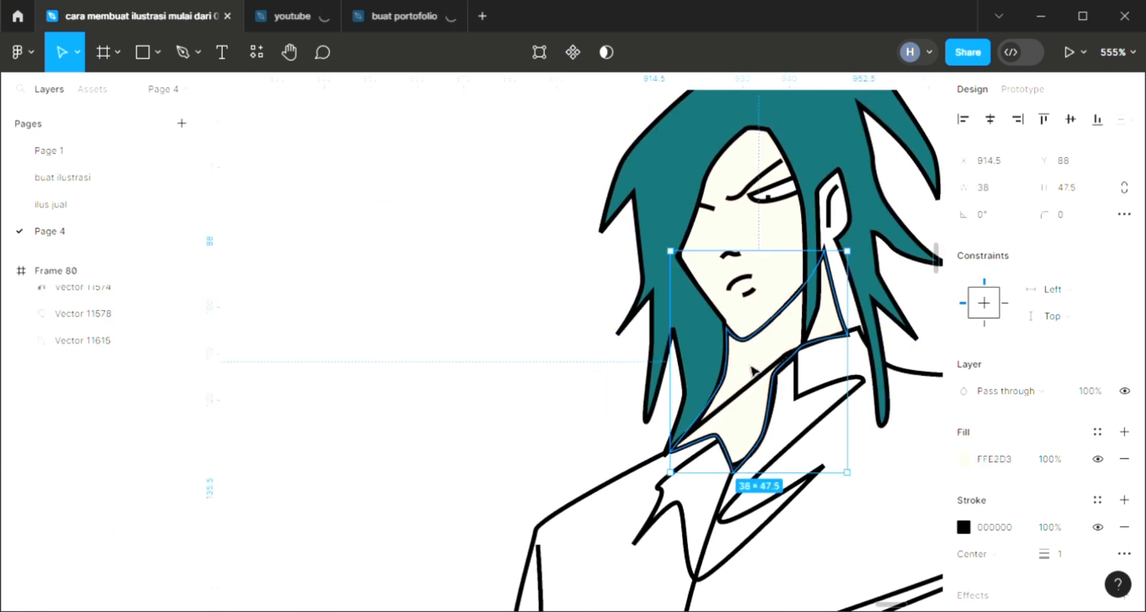
scroll(729, 367, up, 1)
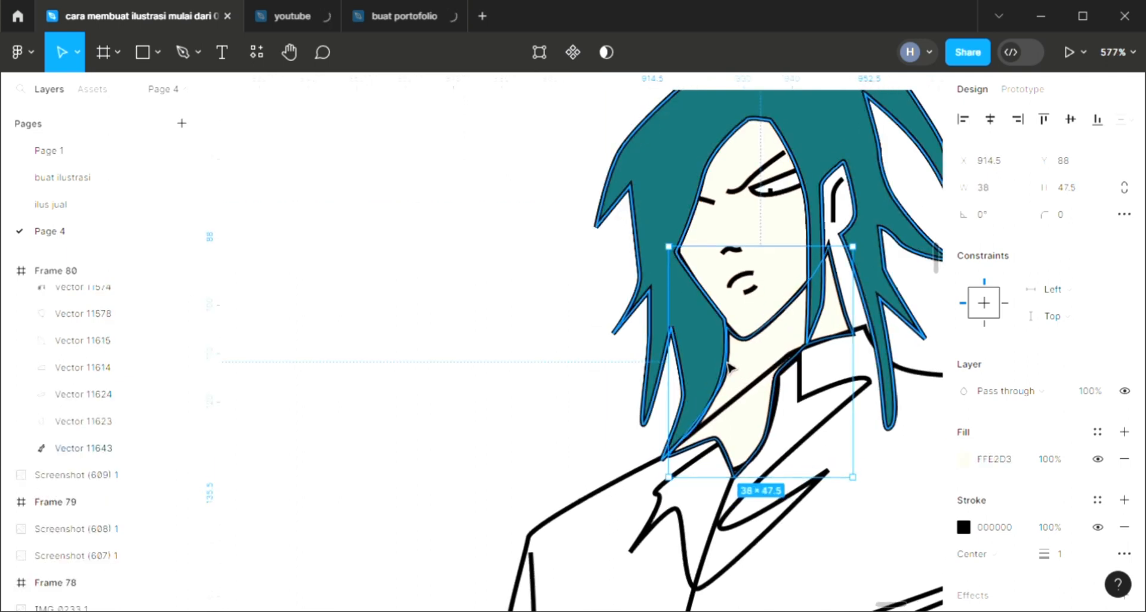
key(])
key(Escape)
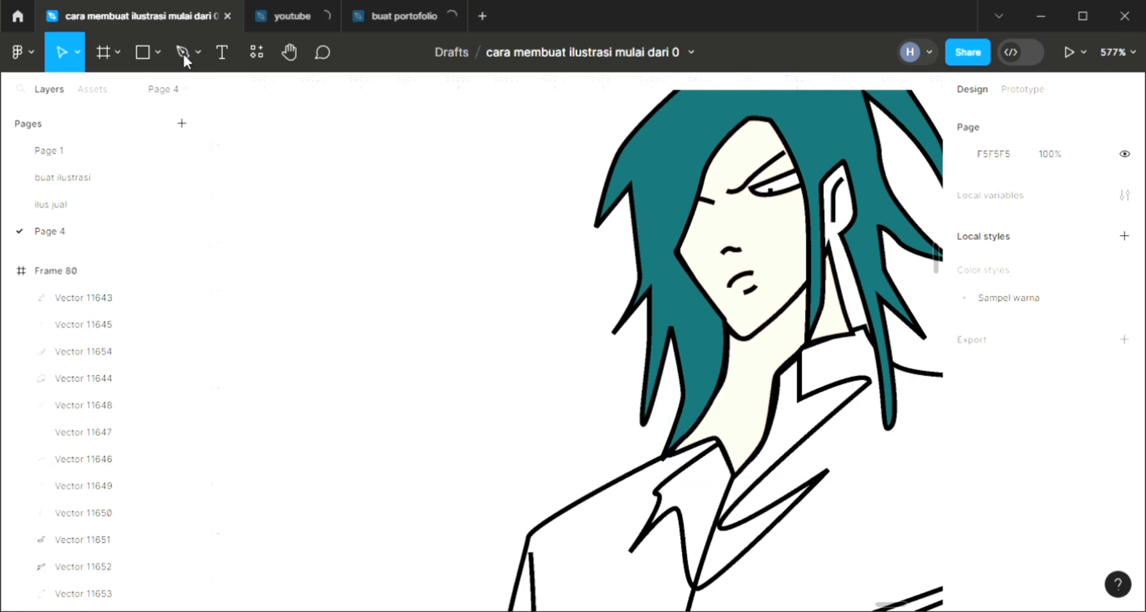
Draw a closed outline about 6.5 × 17.5 around the standing figure's ear with the Pen tool.
click(183, 52)
scroll(861, 324, up, 5)
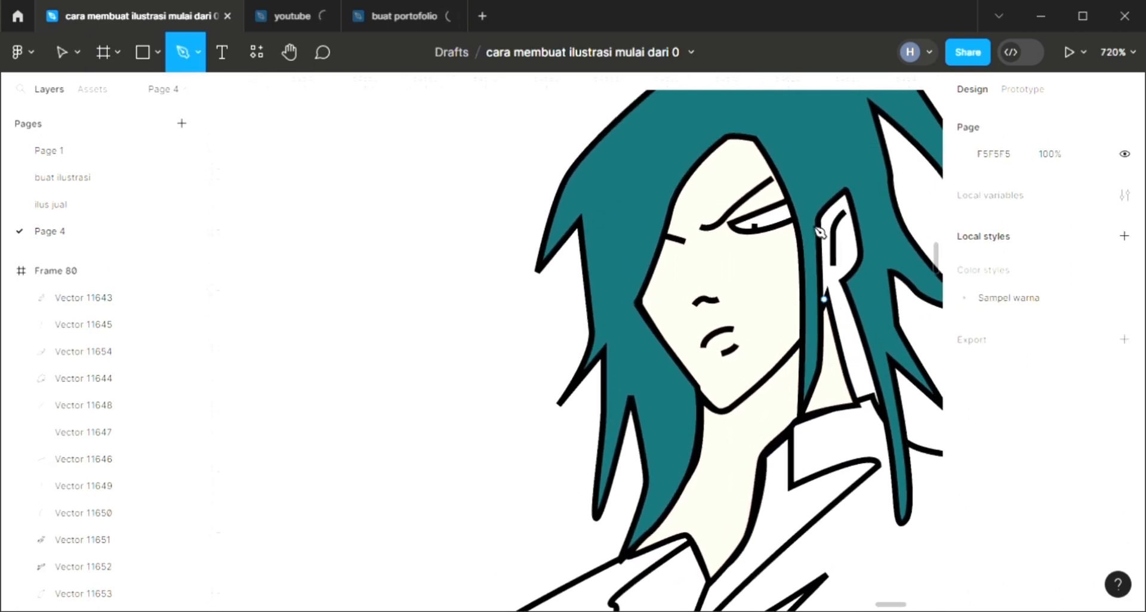
click(824, 300)
drag(823, 218, 830, 206)
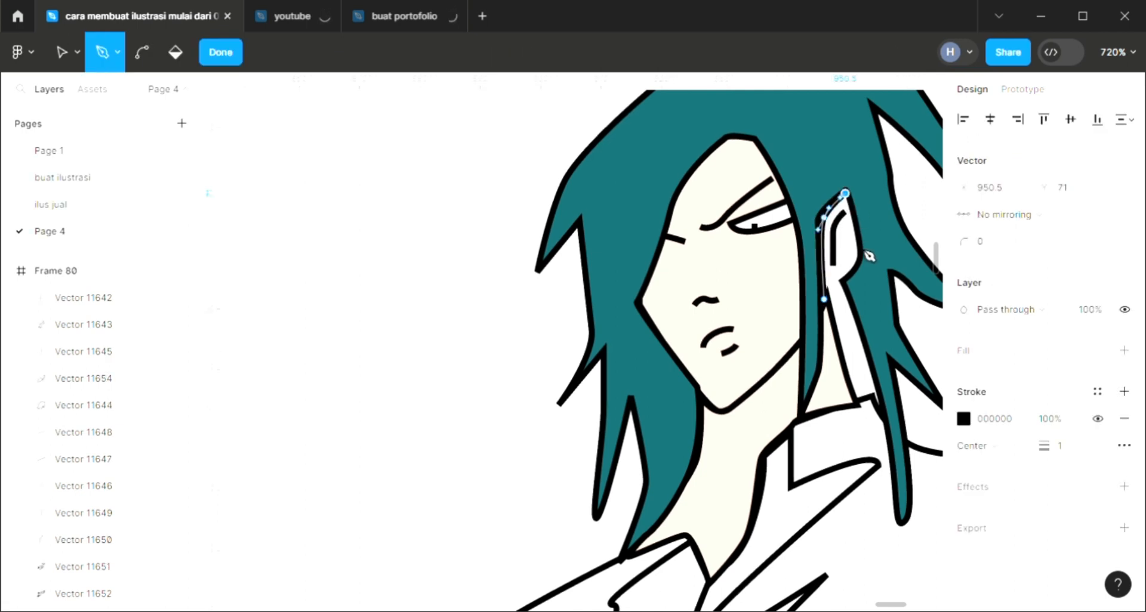
click(824, 299)
key(Escape)
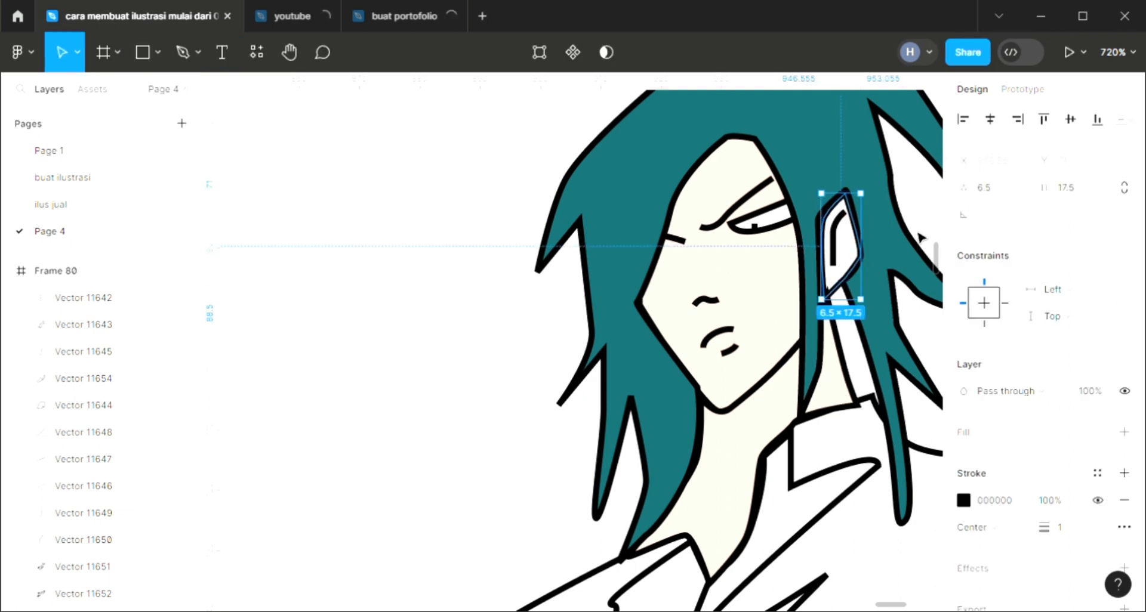
Add a fill to the new ear shape and match it to the skin colour of the figure's face.
click(1124, 432)
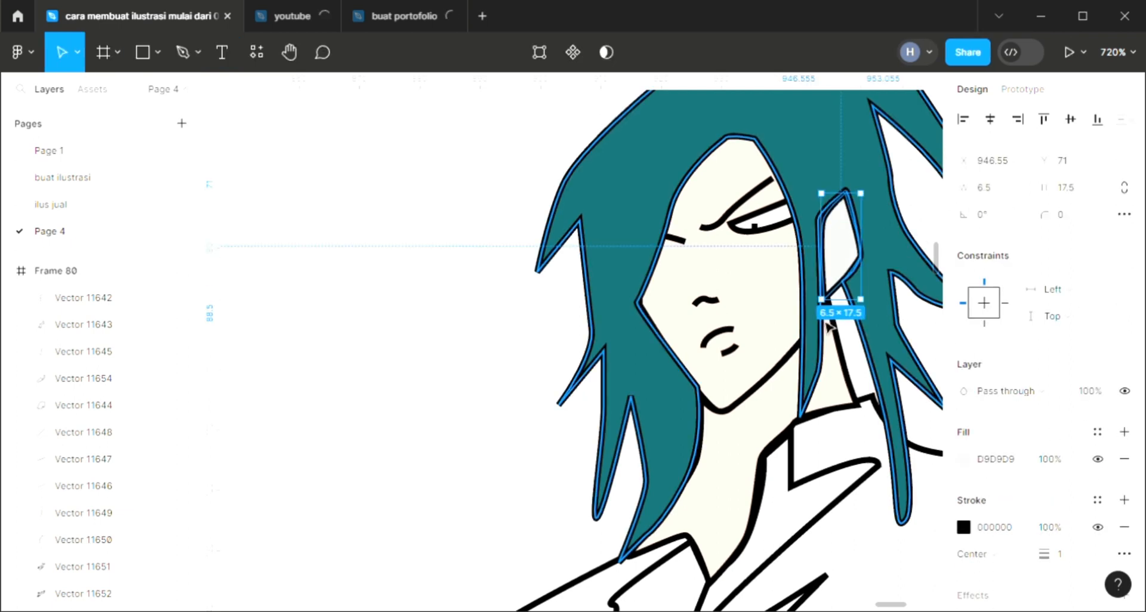
key(i)
click(773, 292)
key(Escape)
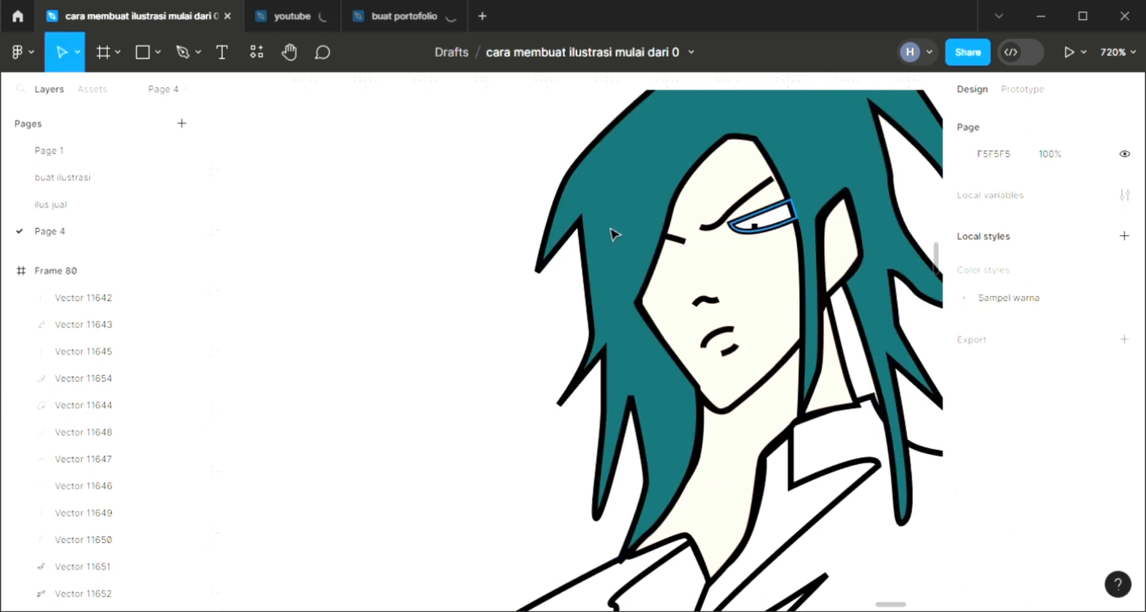
Draw a closed shape about 9 × 20.5 with the Pen tool over the gap between the neck and the hair below the ear.
key(p)
click(839, 281)
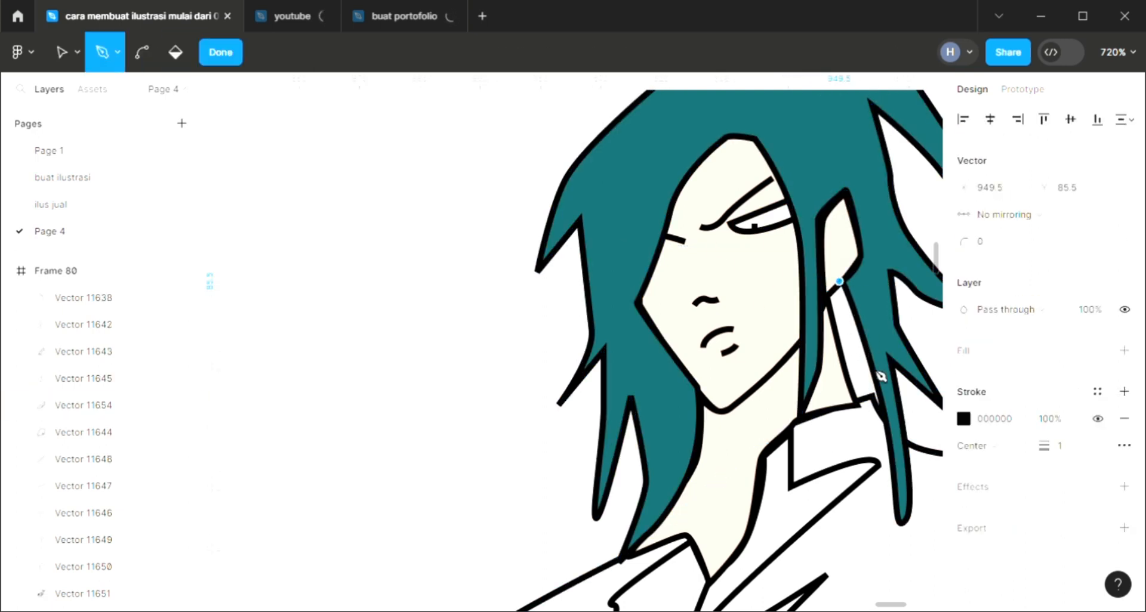
click(881, 405)
click(858, 398)
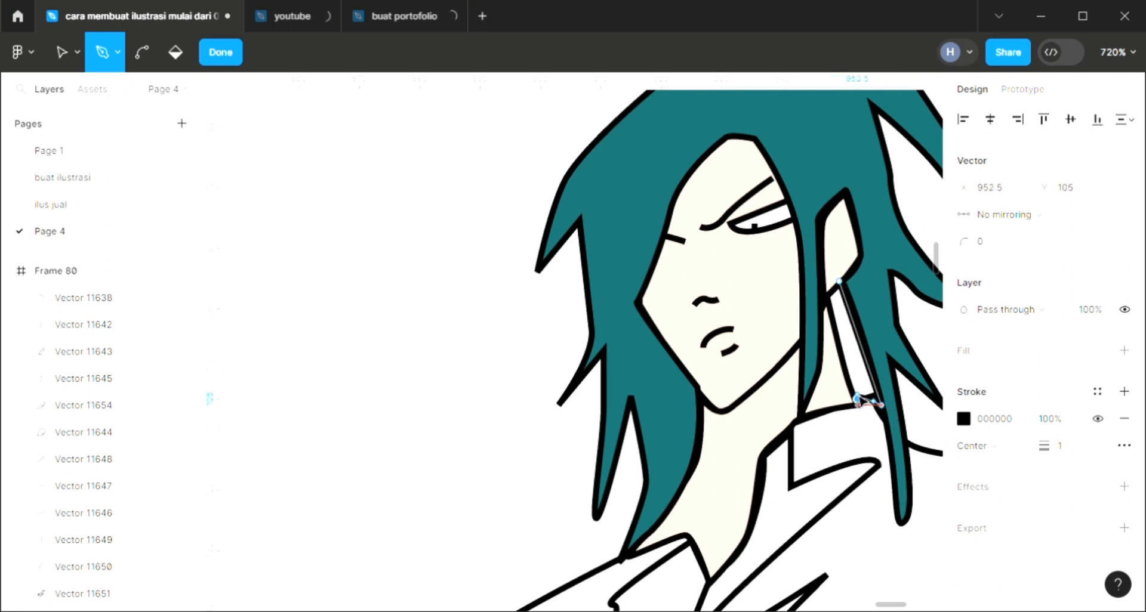
click(828, 297)
click(839, 282)
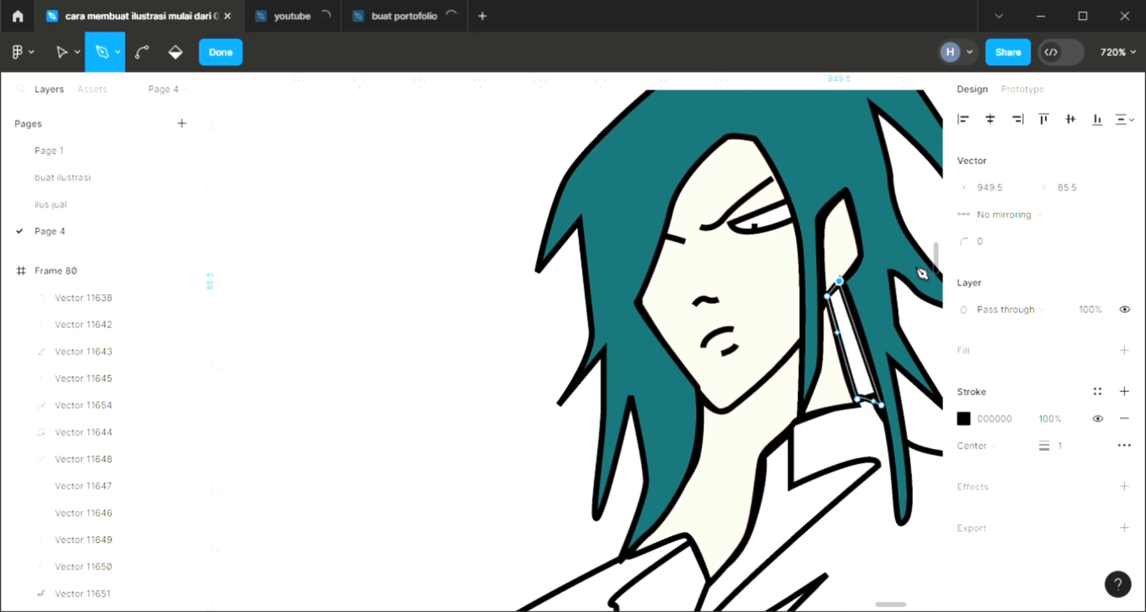
key(Escape)
key(Escape)
Fill the gap shape below the ear with the dark hair colour sampled from the portrait.
click(1124, 432)
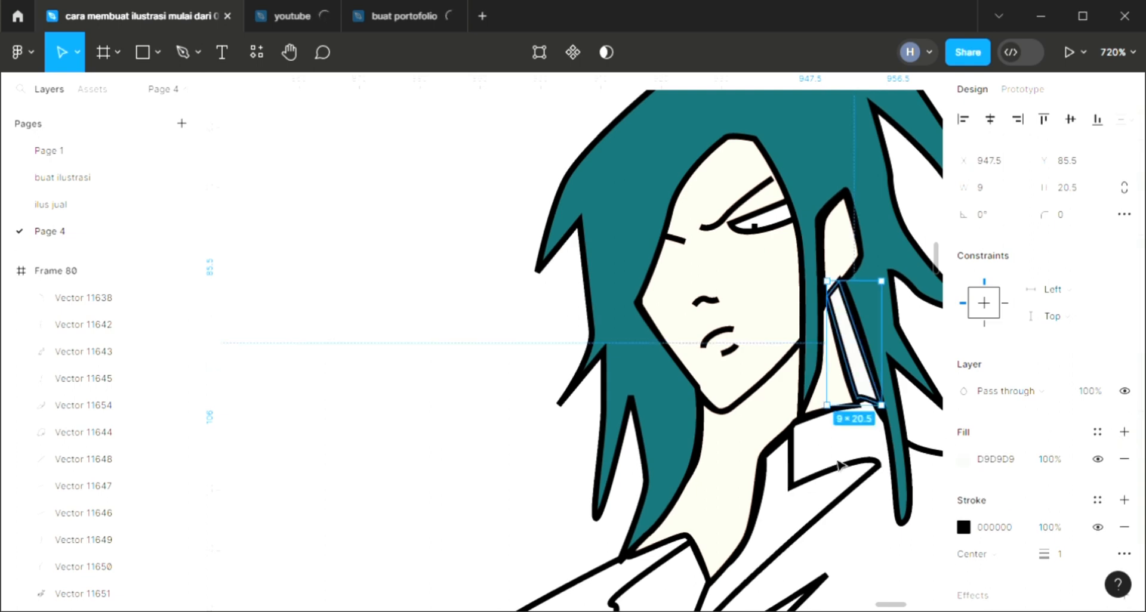
scroll(815, 463, down, 5)
scroll(816, 464, down, 10)
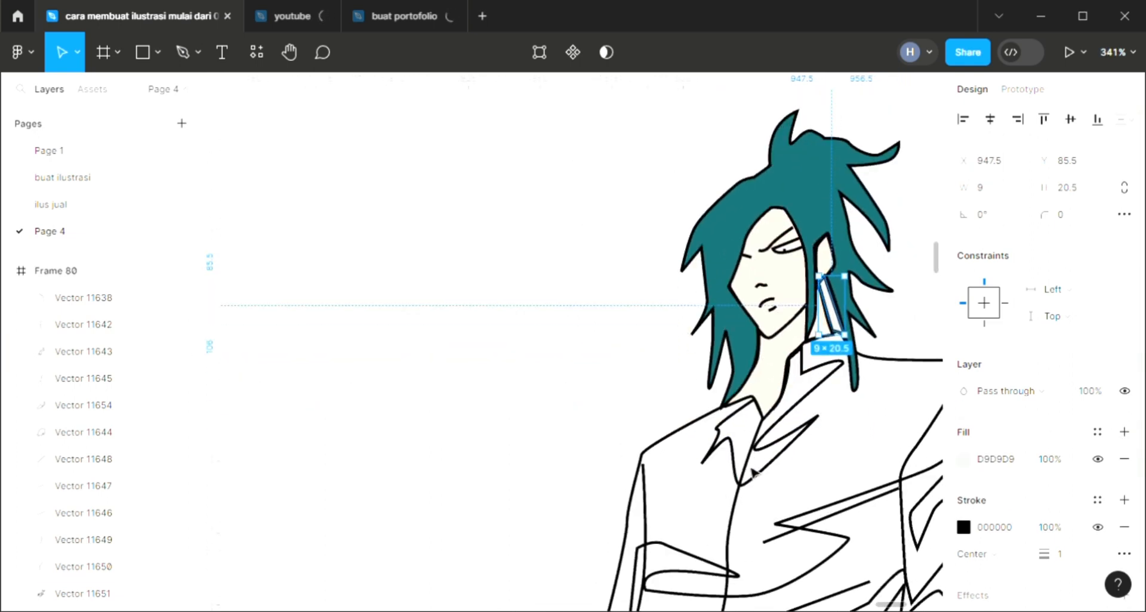
scroll(749, 474, down, 2)
scroll(658, 499, left, 2)
scroll(659, 499, up, 2)
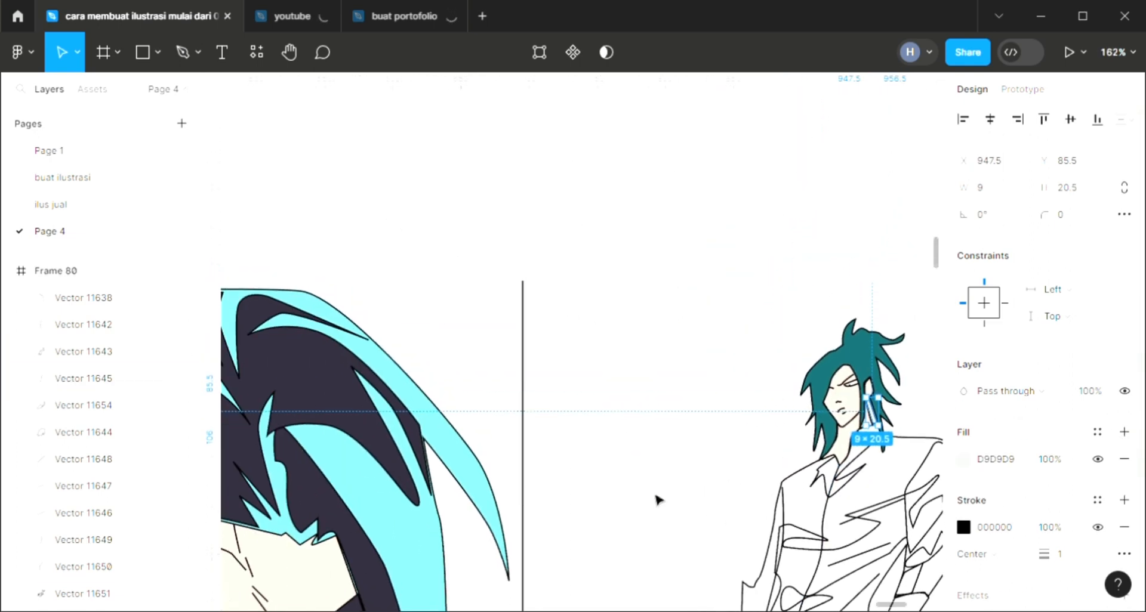
key(i)
click(377, 486)
click(780, 457)
Fill the collar shadow shape on the standing figure's shirt with the dark hair colour sampled from the portrait.
scroll(780, 457, down, 2)
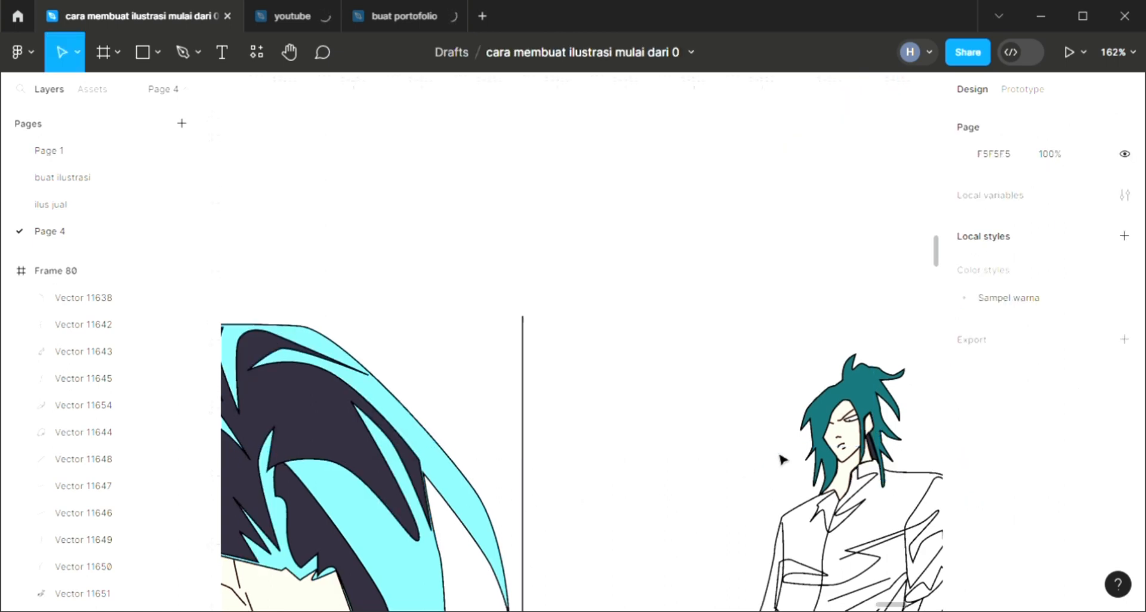
scroll(869, 412, down, 1)
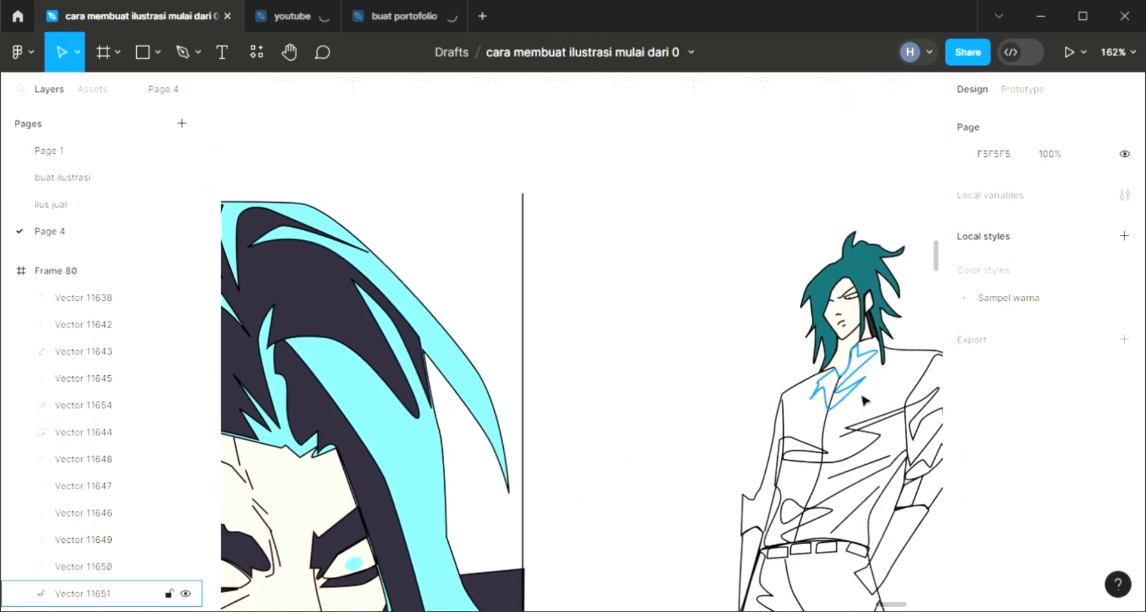
click(829, 408)
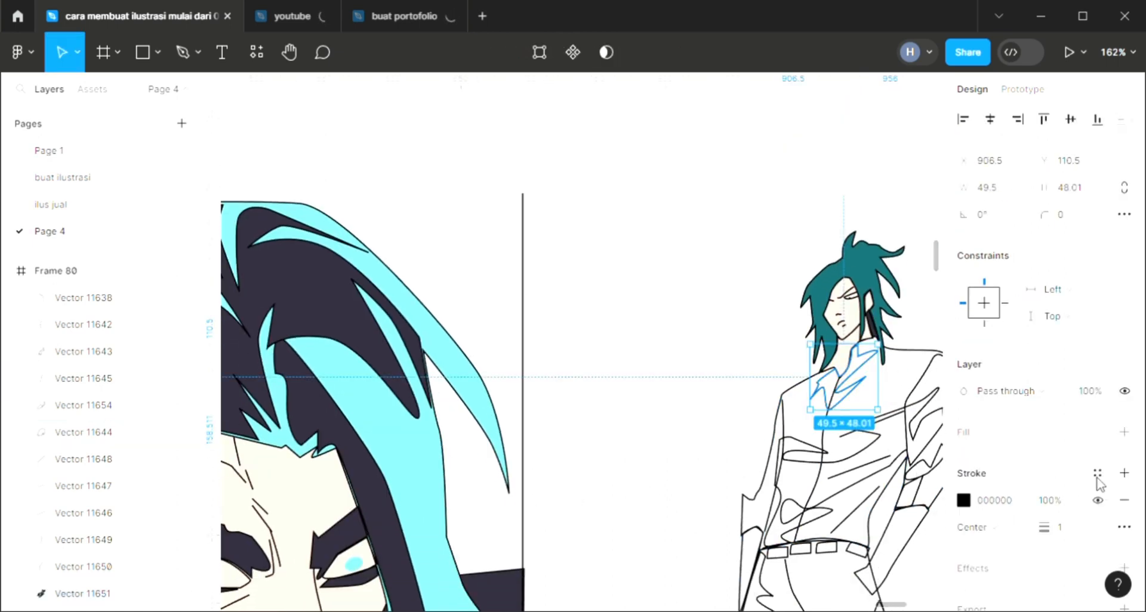
click(1124, 432)
click(328, 333)
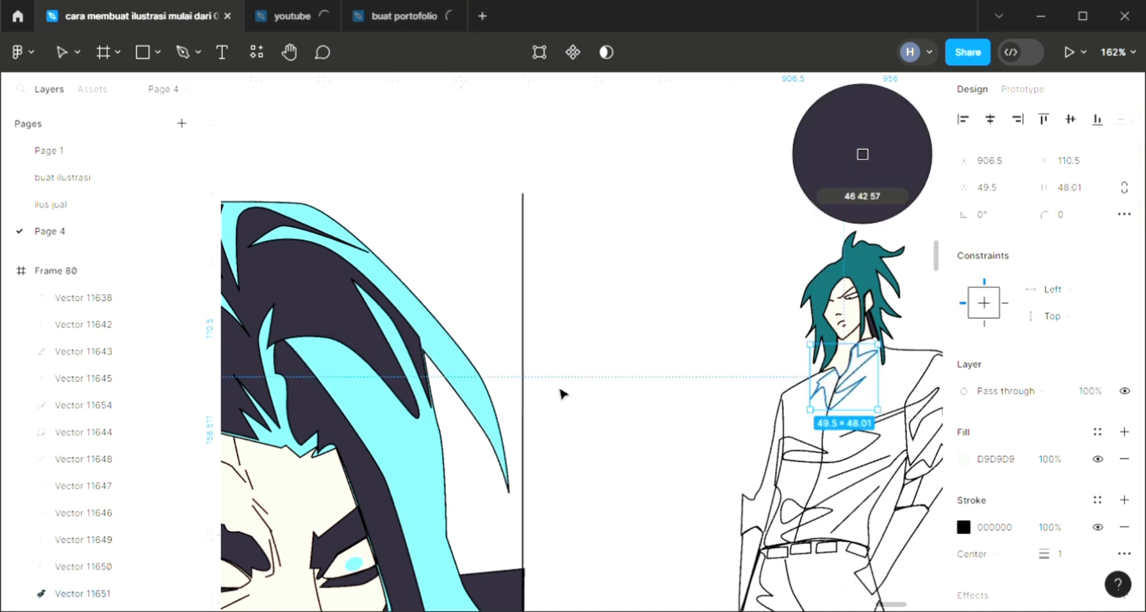
click(647, 397)
Fill the large shadow shape across the shirt's torso with the dark colour 2E2A39 sampled from the collar.
scroll(857, 457, down, 1)
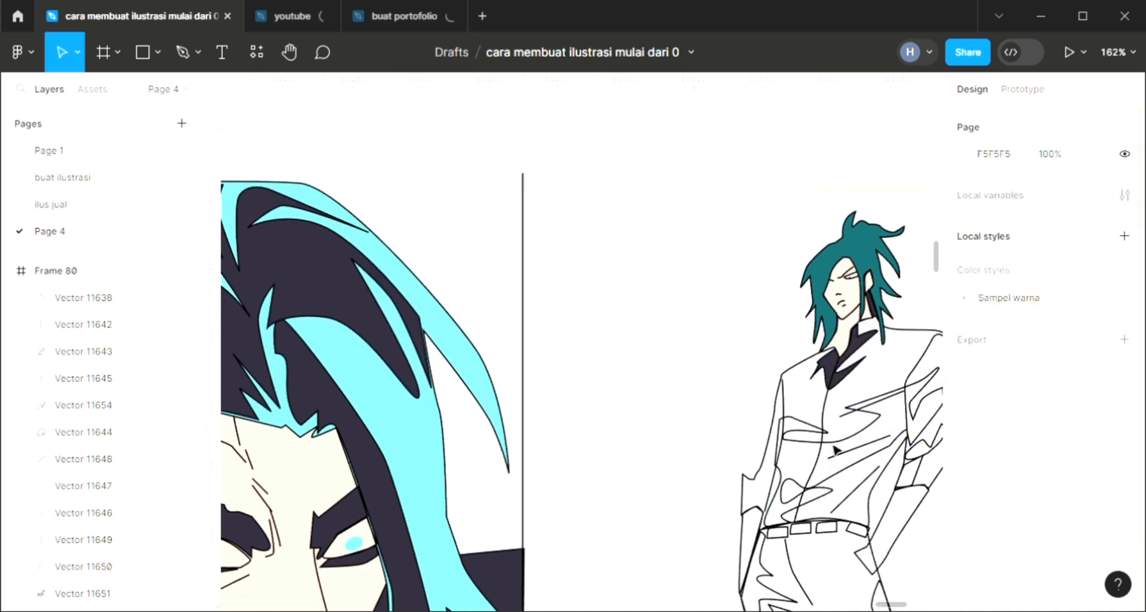
click(834, 466)
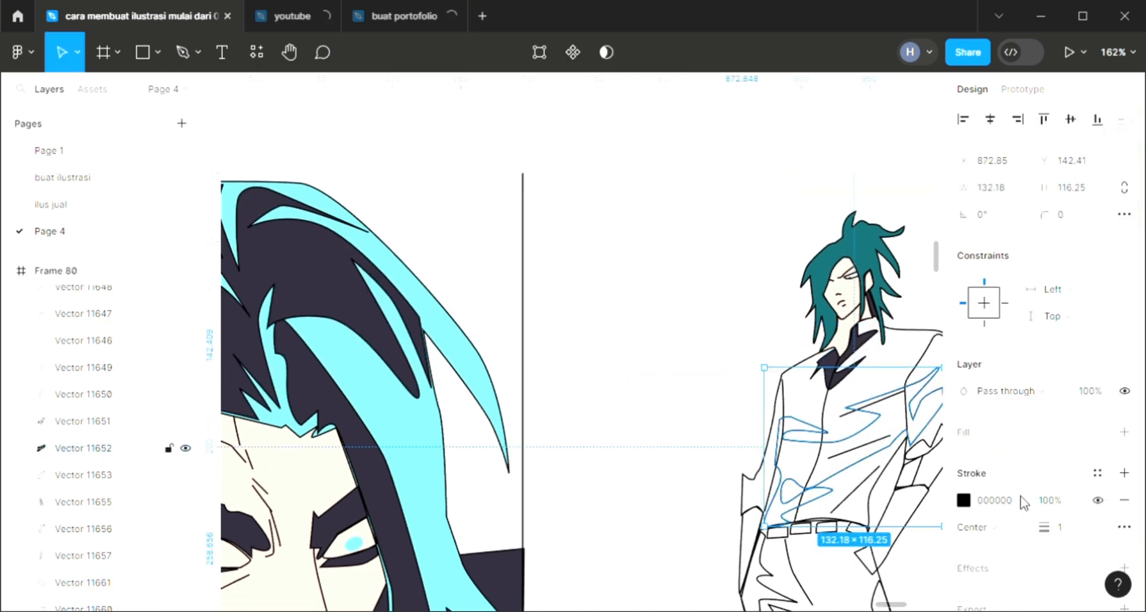
click(1125, 433)
key(i)
click(831, 366)
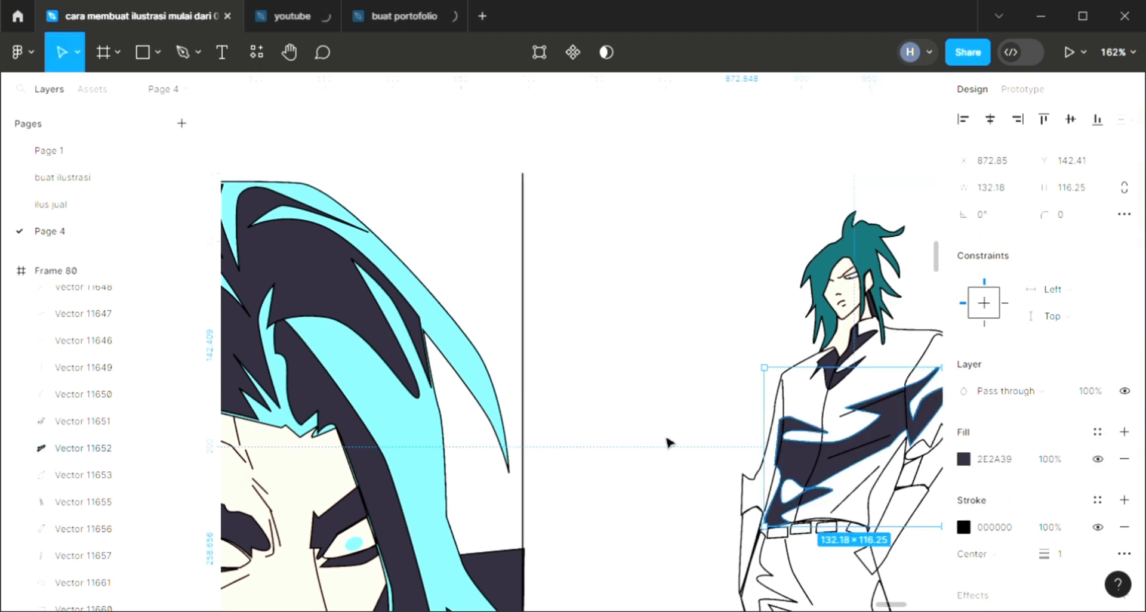
click(669, 442)
Fill the fold shape on the shirt's rolled sleeve with the same dark shadow colour.
scroll(782, 506, right, 2)
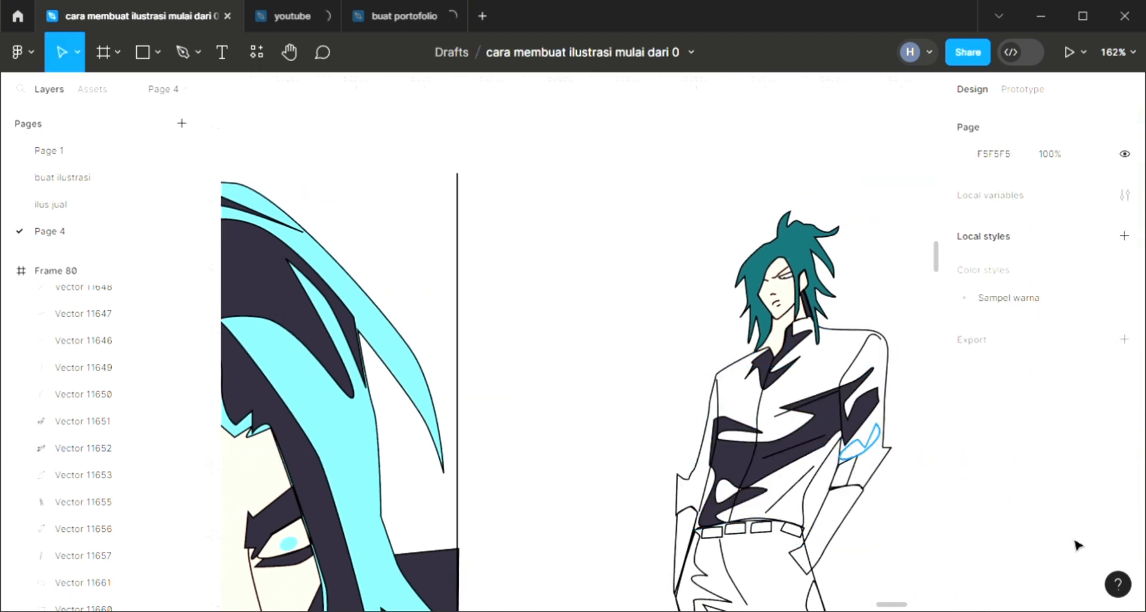
click(1124, 432)
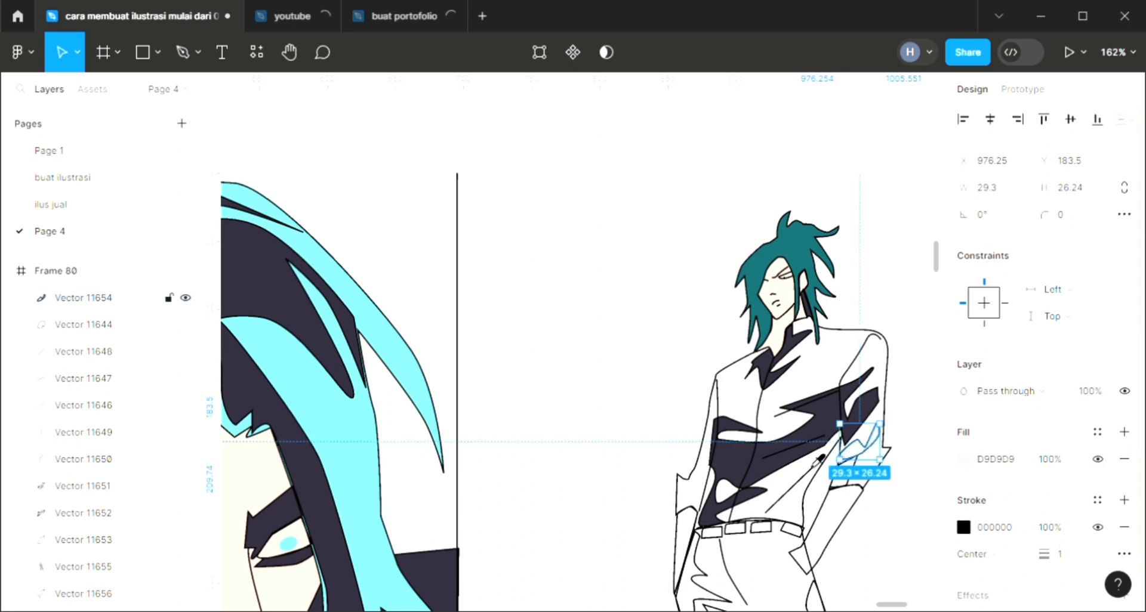
key(i)
click(858, 447)
click(859, 500)
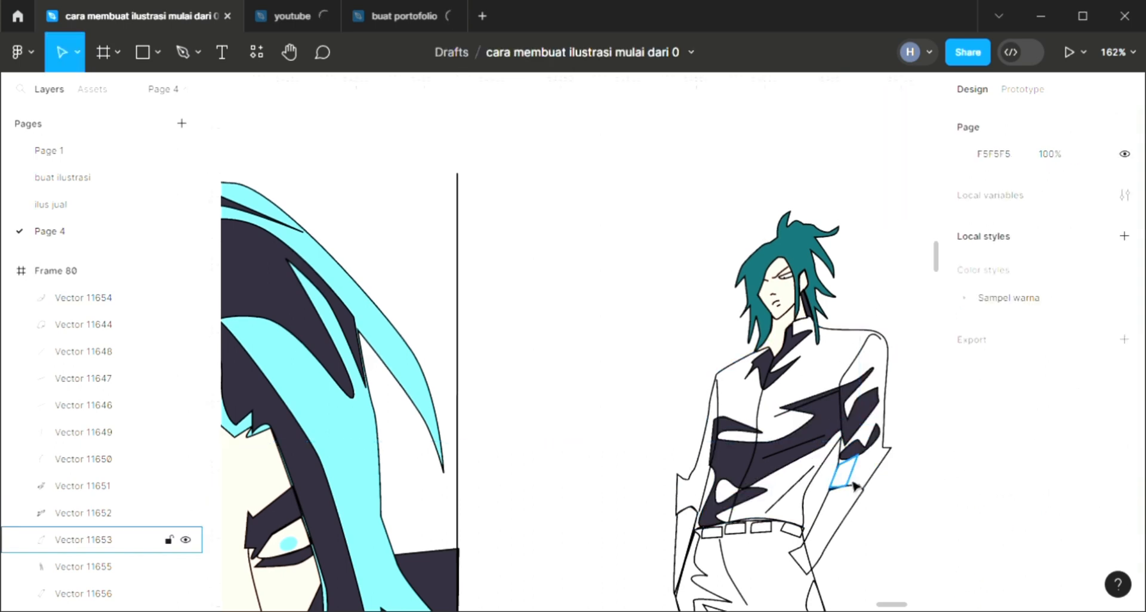
Fill the small fold shape at the rolled sleeve's cuff with the dark shadow colour sampled from the shirt's torso.
click(856, 484)
click(1124, 431)
key(i)
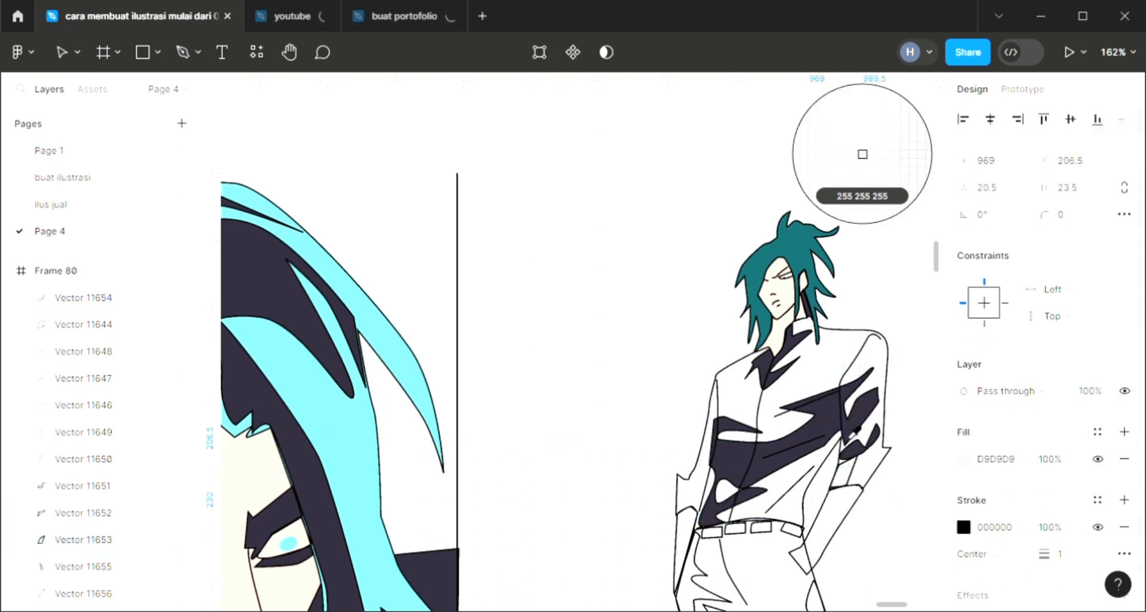
click(780, 437)
click(625, 464)
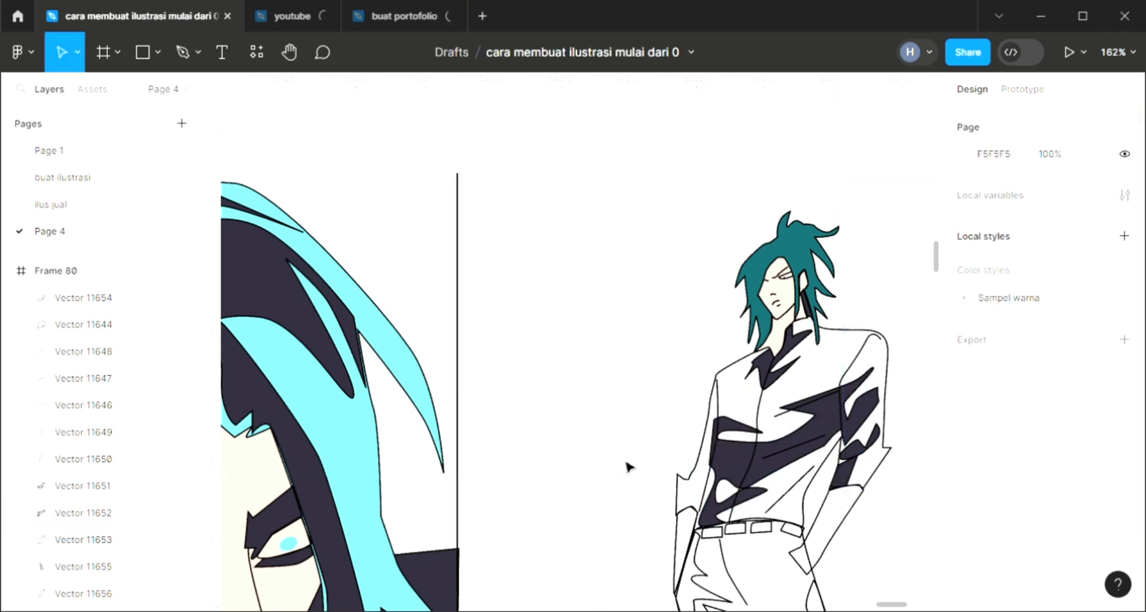
Fill the standing figure's shirt with the teal 16686D sampled from his hair and place it behind the shadow shapes.
click(702, 514)
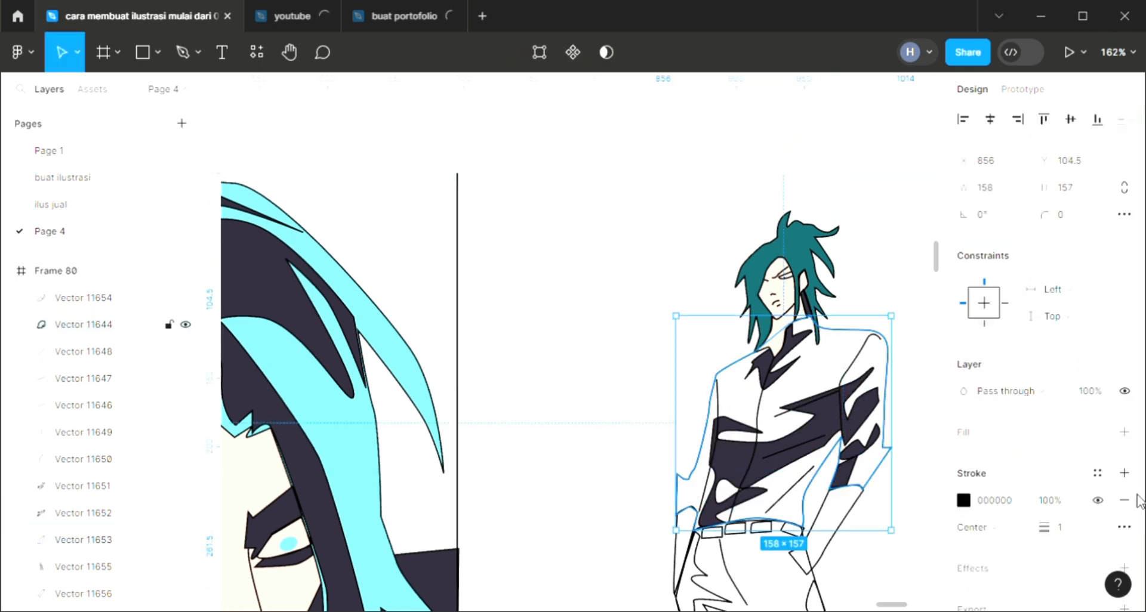
click(1124, 432)
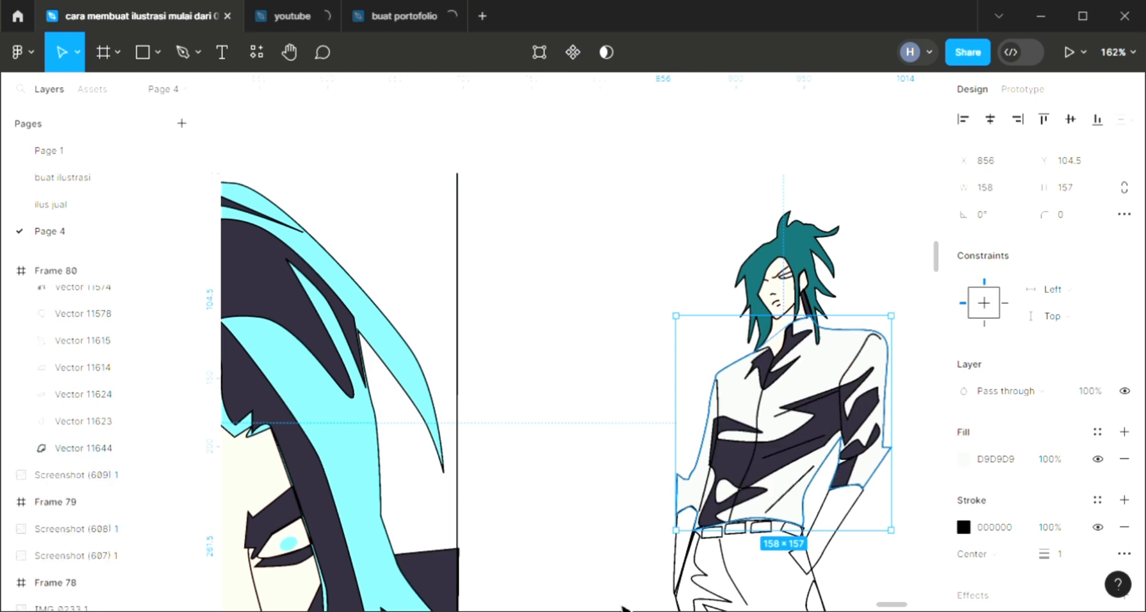
scroll(486, 568, down, 1)
key(i)
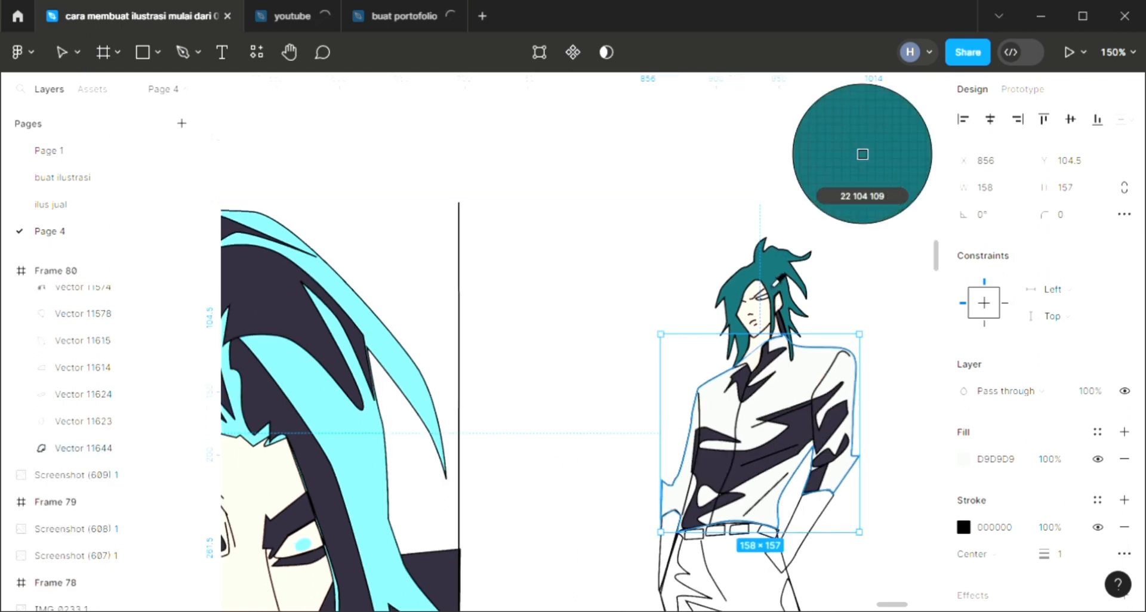
click(776, 280)
click(553, 428)
Fill both of the standing figure's forearm shapes with the skin colour FFE2D3 sampled from the artwork.
scroll(703, 471, down, 3)
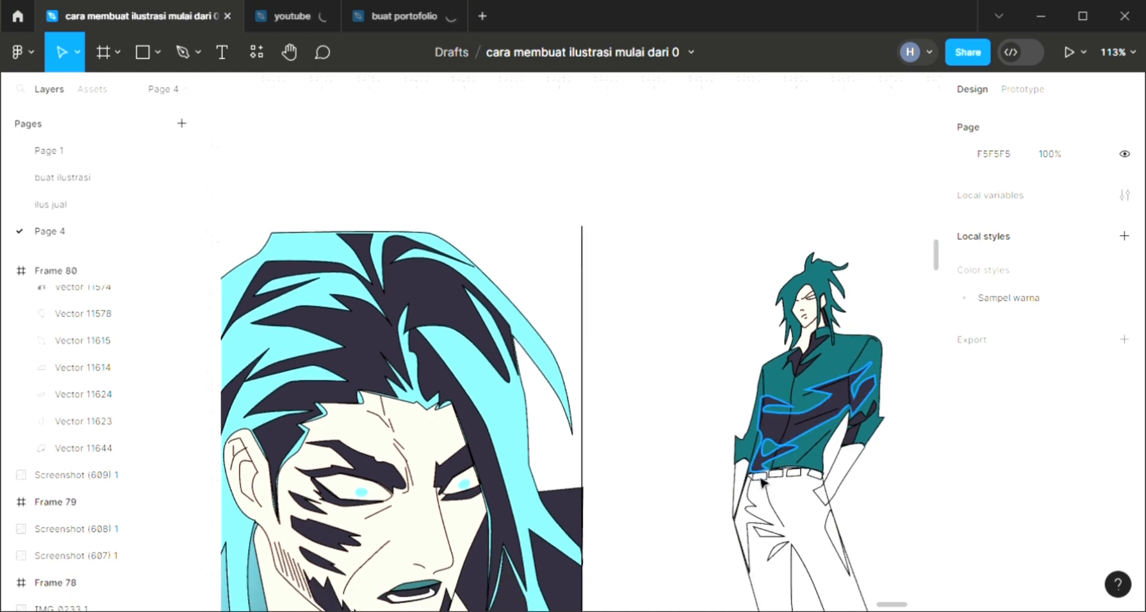
scroll(776, 471, down, 3)
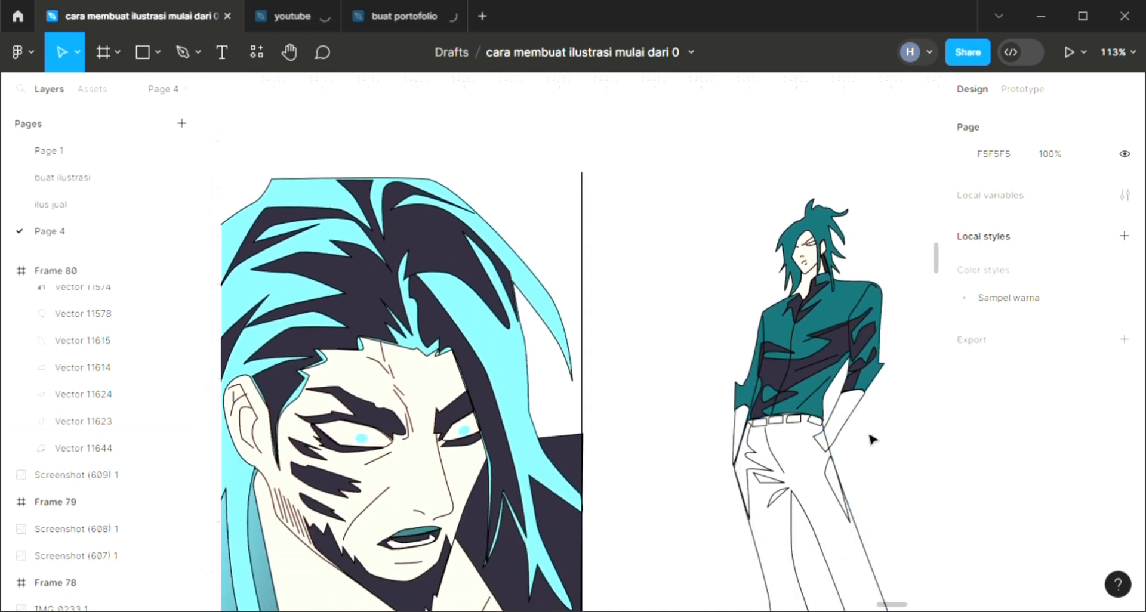
click(854, 429)
click(1124, 431)
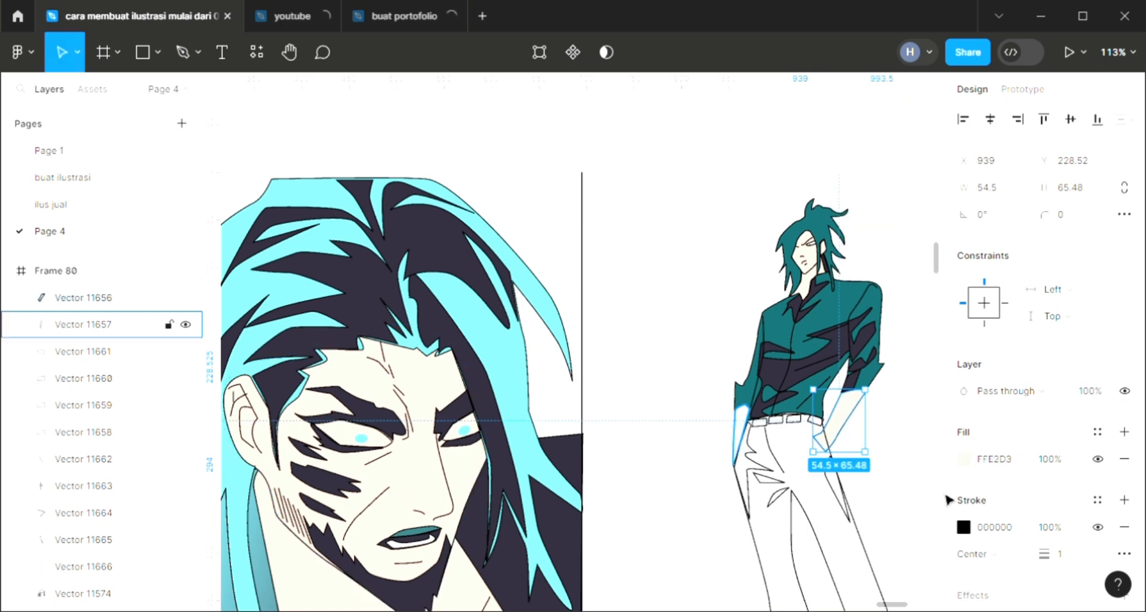
click(740, 431)
click(1125, 432)
click(397, 512)
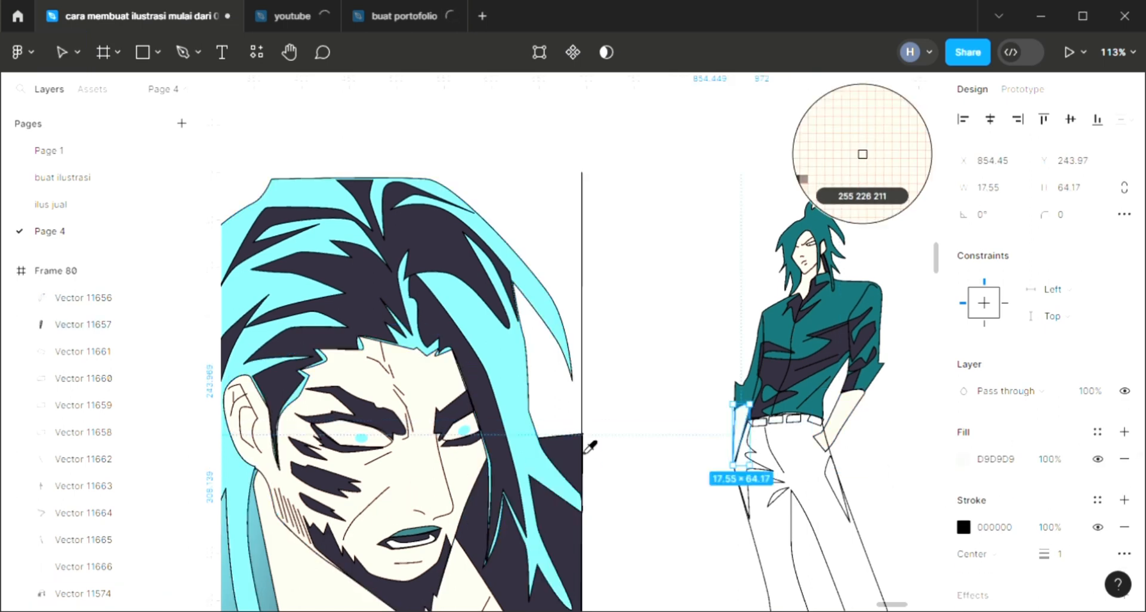
click(676, 366)
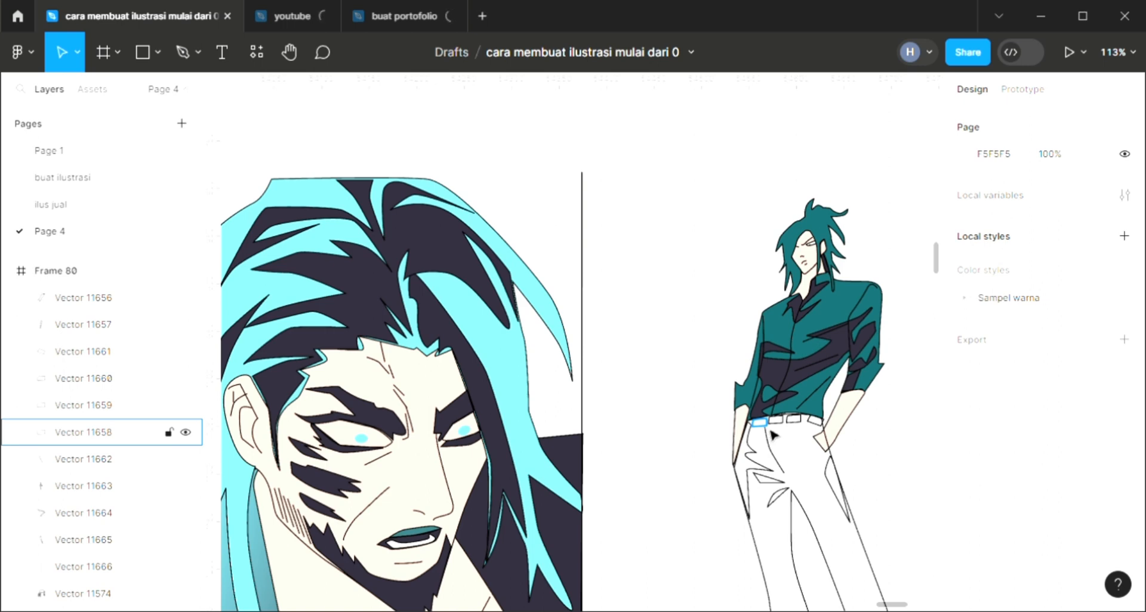
Fill the three belt segments at the front of the waist together with the teal sampled from the shirt.
click(762, 424)
shift+click(778, 421)
shift+click(794, 420)
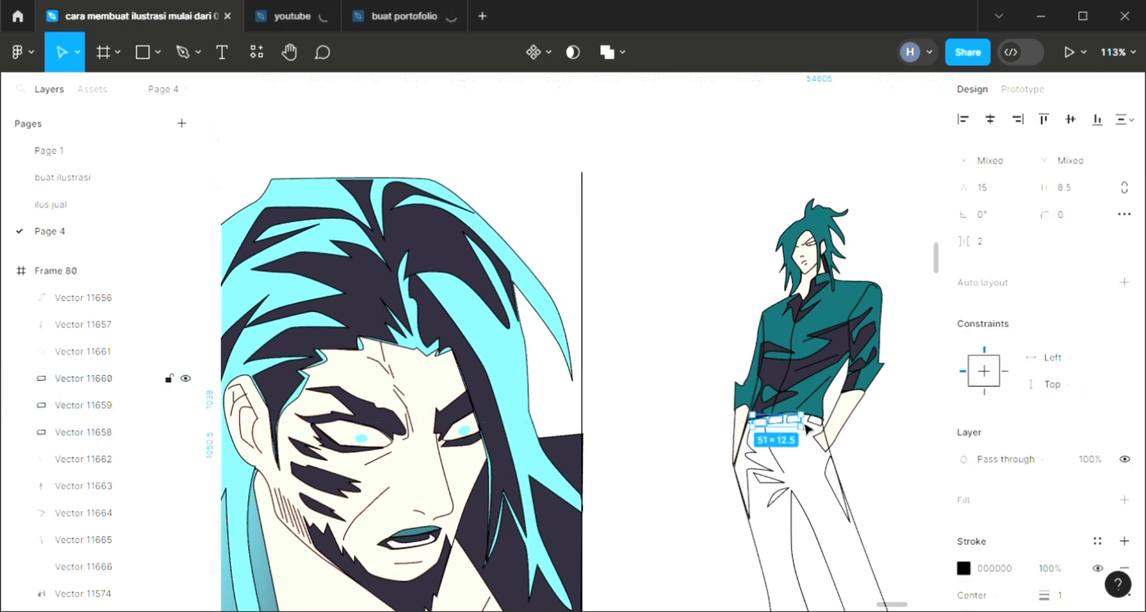
shift+click(826, 454)
shift+click(826, 454)
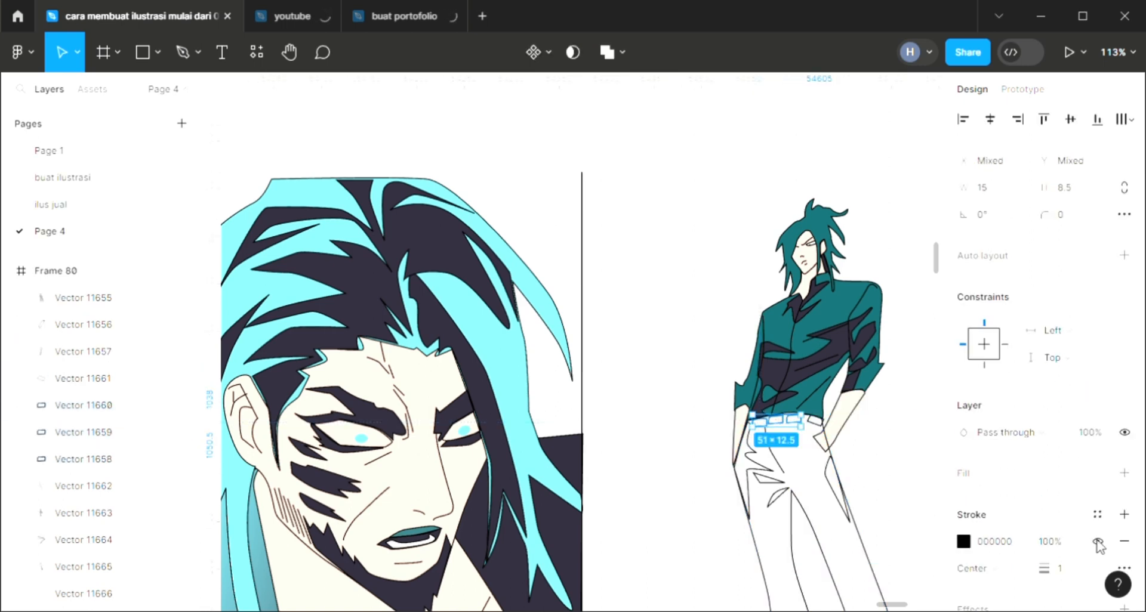
click(1124, 472)
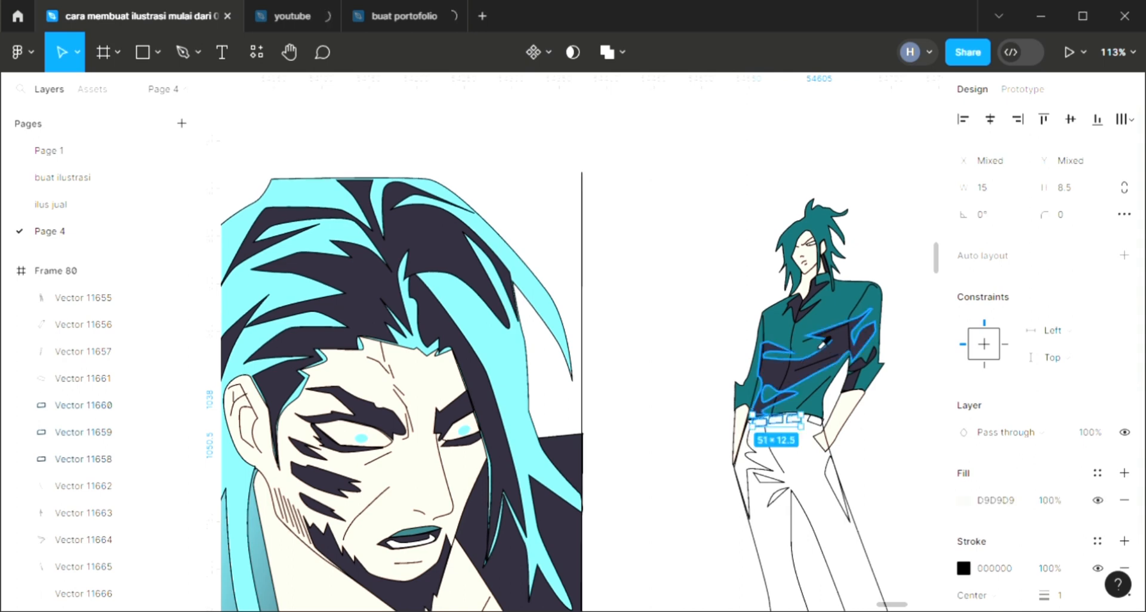
key(i)
click(832, 335)
key(Escape)
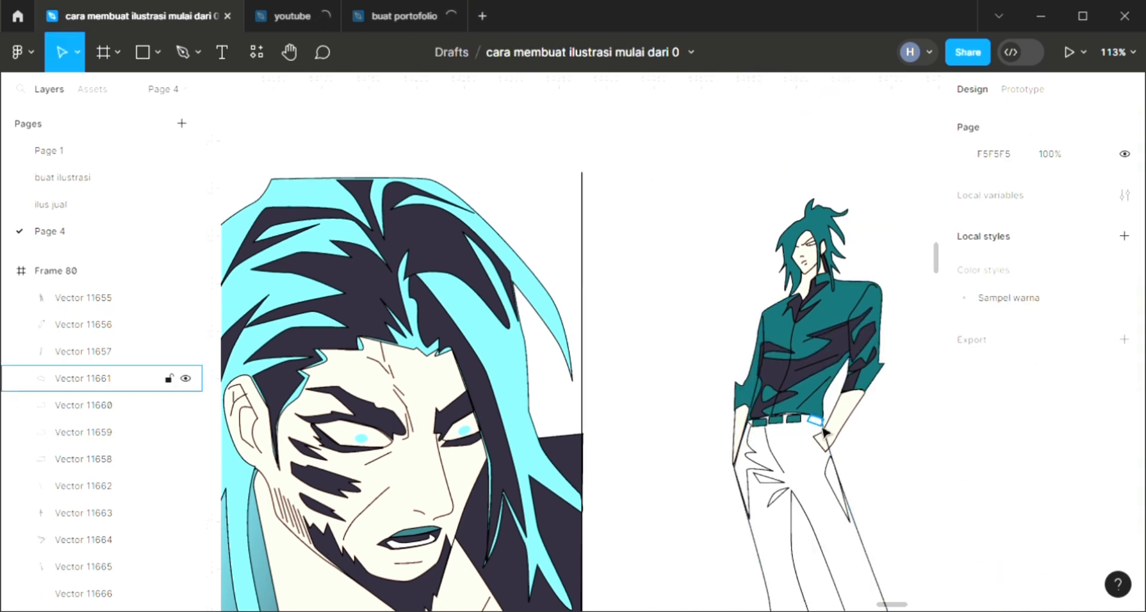
Fill the remaining tilted belt segment beside the pocketed hand with the same teal from the shirt.
click(828, 440)
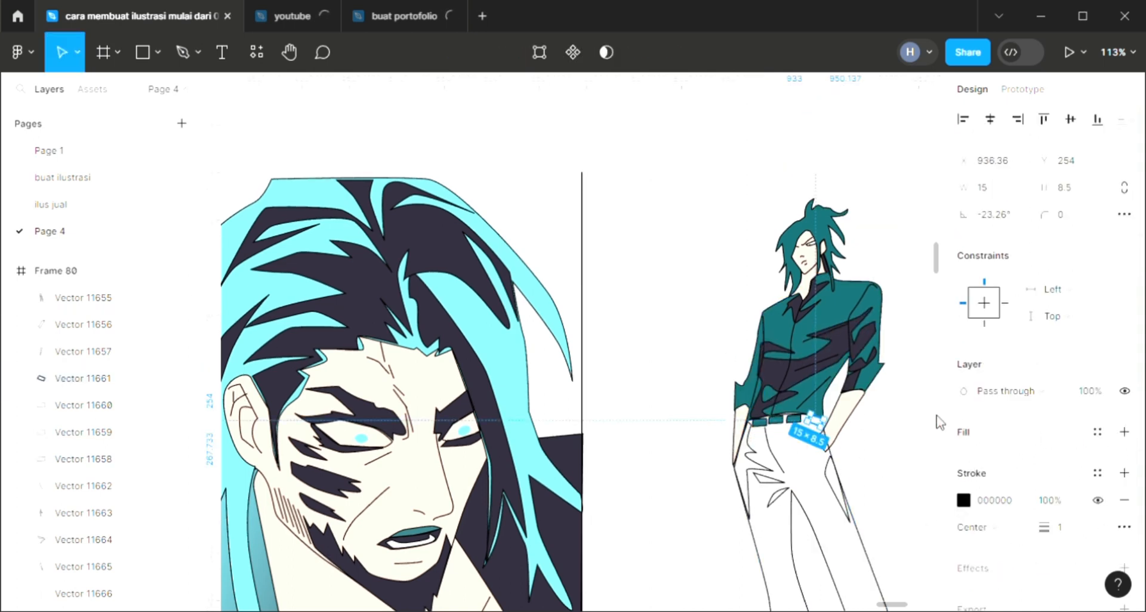
click(1124, 433)
key(i)
click(861, 306)
click(714, 401)
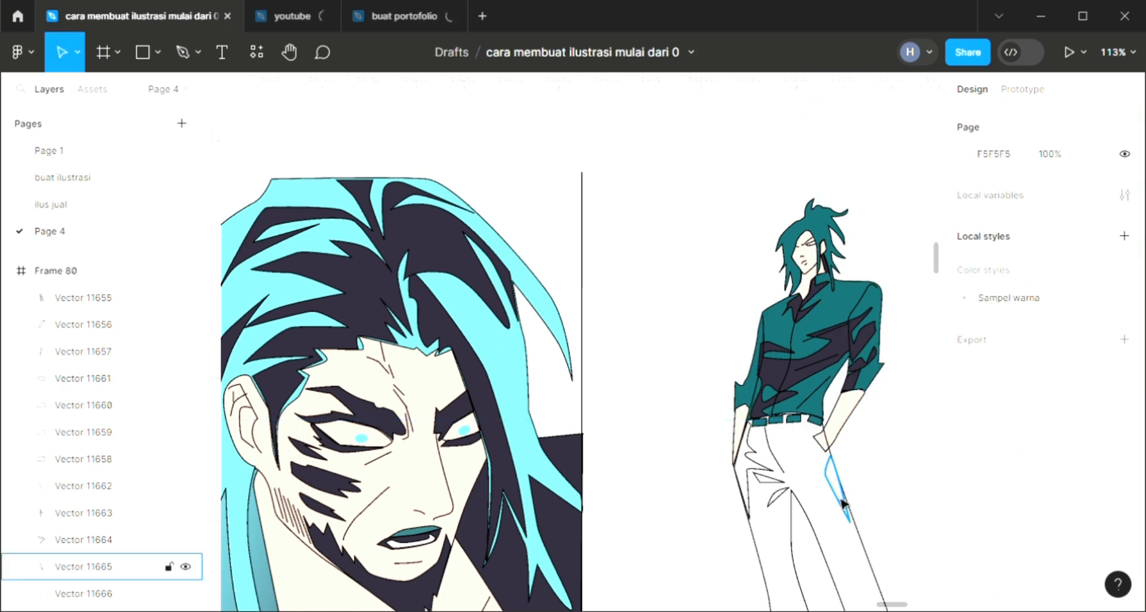
Add a light D9D9D9 fill to the narrow shape on the trousers' outer thigh below the pocketed hand.
click(843, 503)
click(1124, 432)
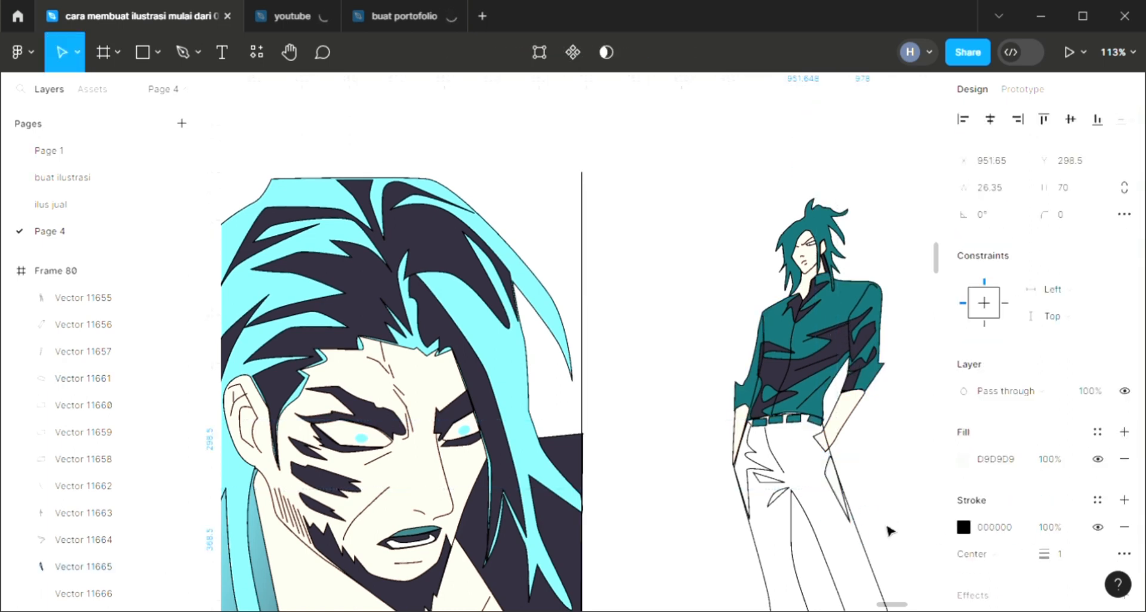
scroll(875, 527, down, 3)
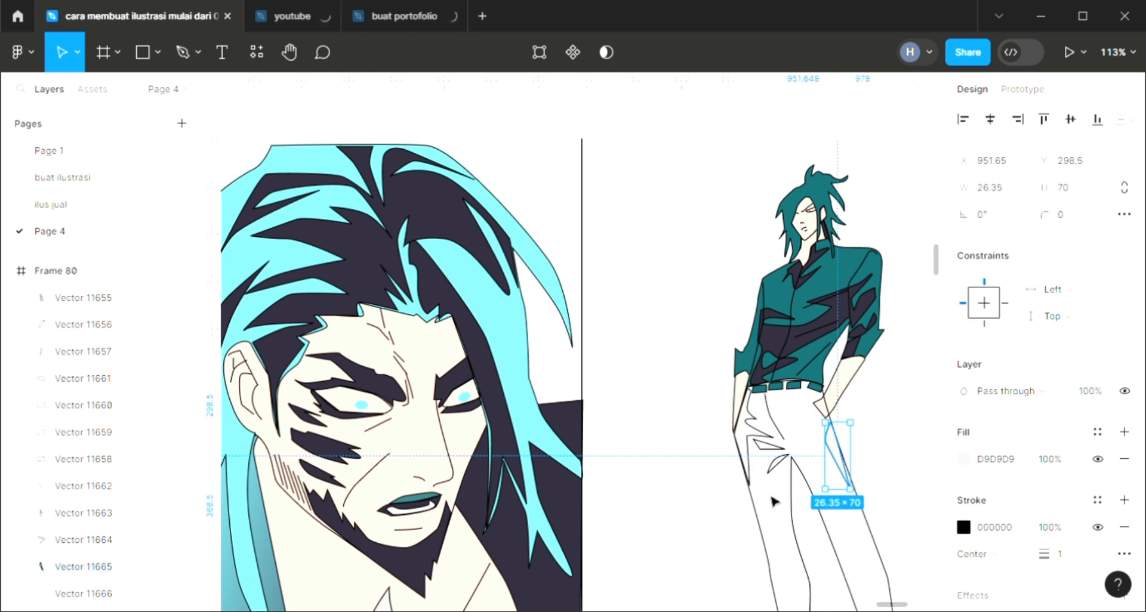
scroll(661, 453, down, 1)
click(709, 463)
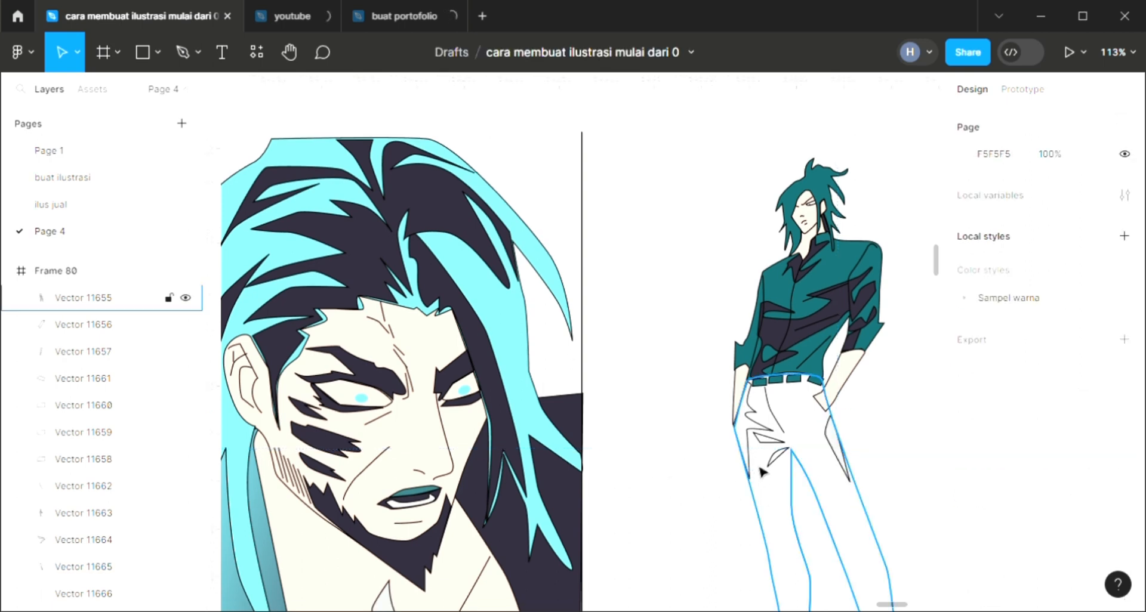
Add light D9D9D9 fills to the jagged hip shape and the small crotch fold shapes on the trousers.
click(772, 457)
click(1125, 432)
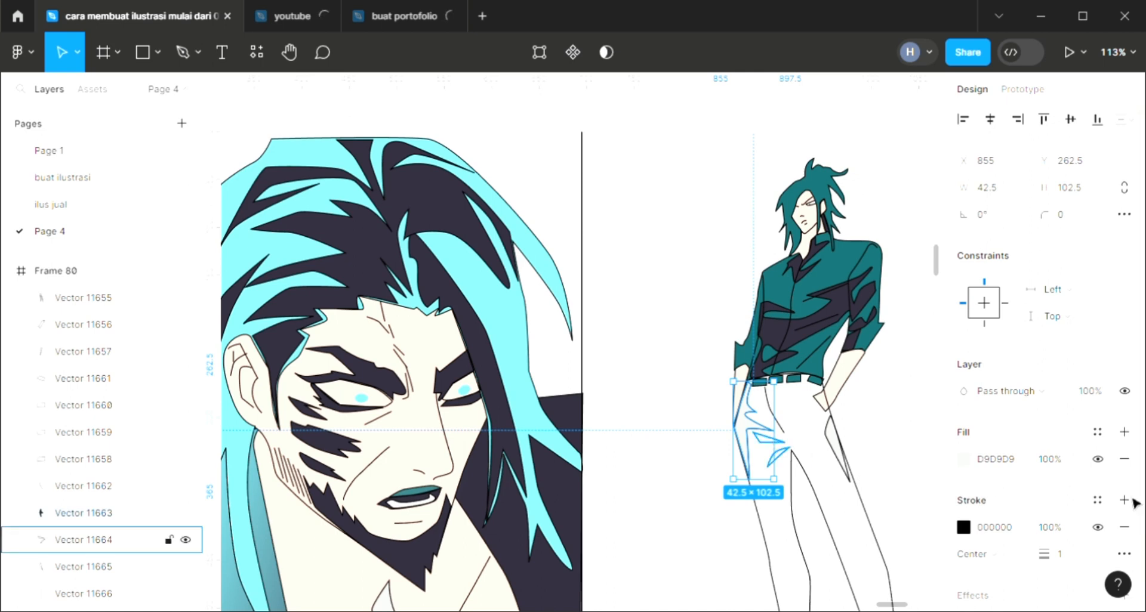
key(Tab)
click(1125, 432)
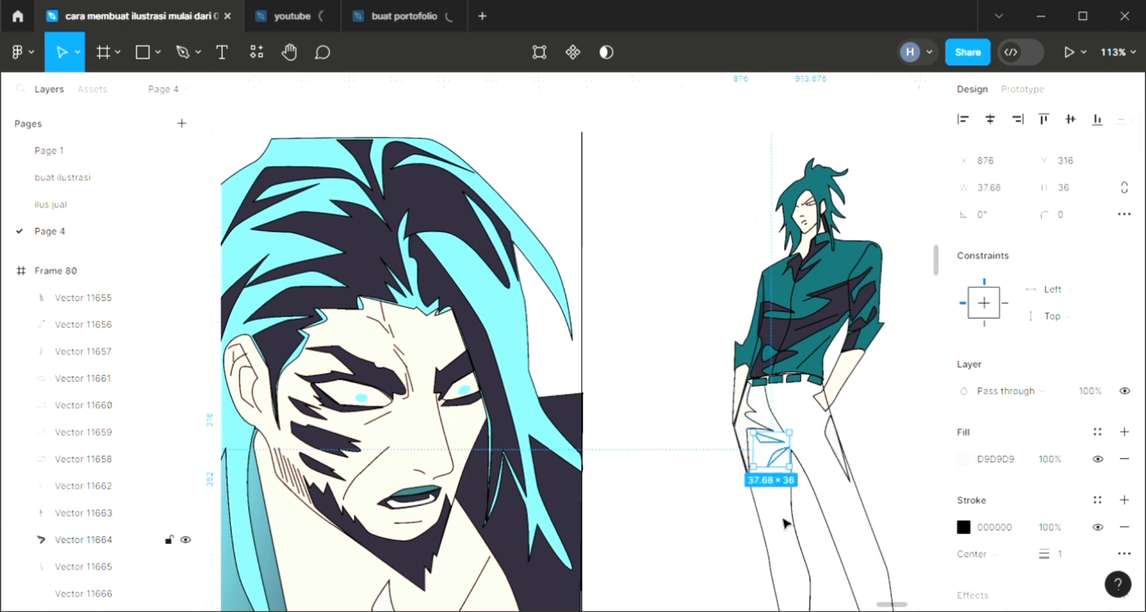
Add a D9D9D9 fill to the trousers outline and adjust its vector points at the waist to close the shape.
scroll(788, 478, down, 4)
click(788, 481)
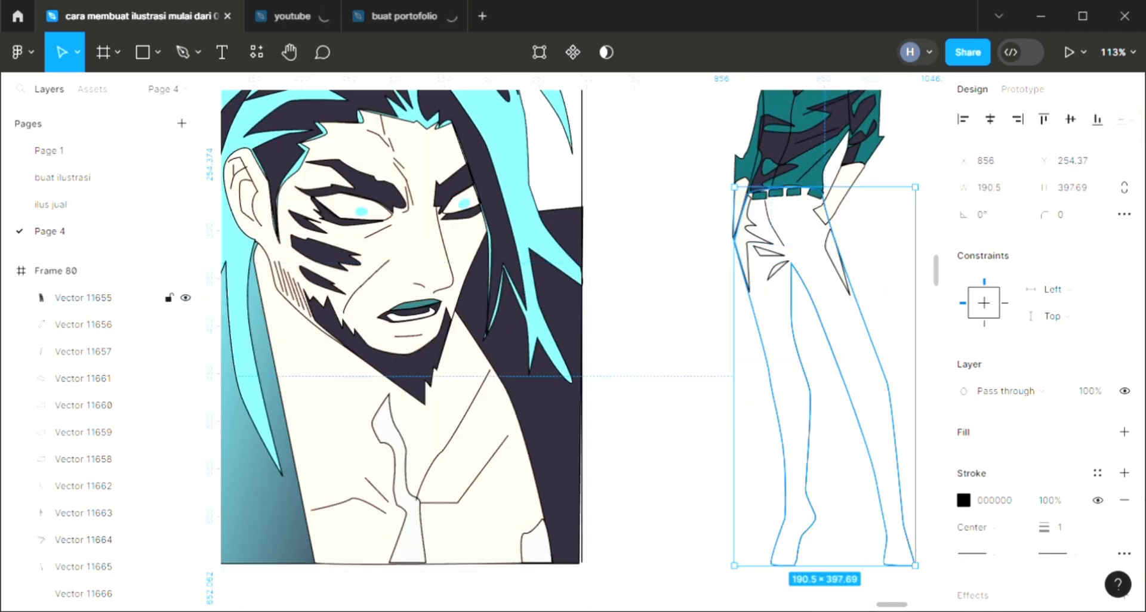
click(1125, 432)
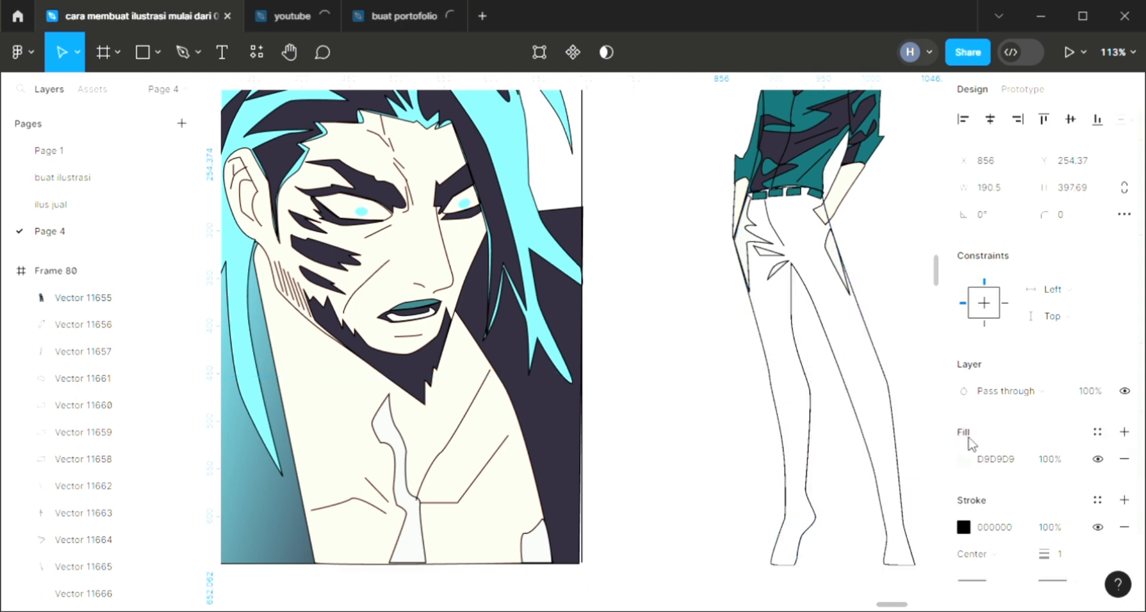
double_click(809, 497)
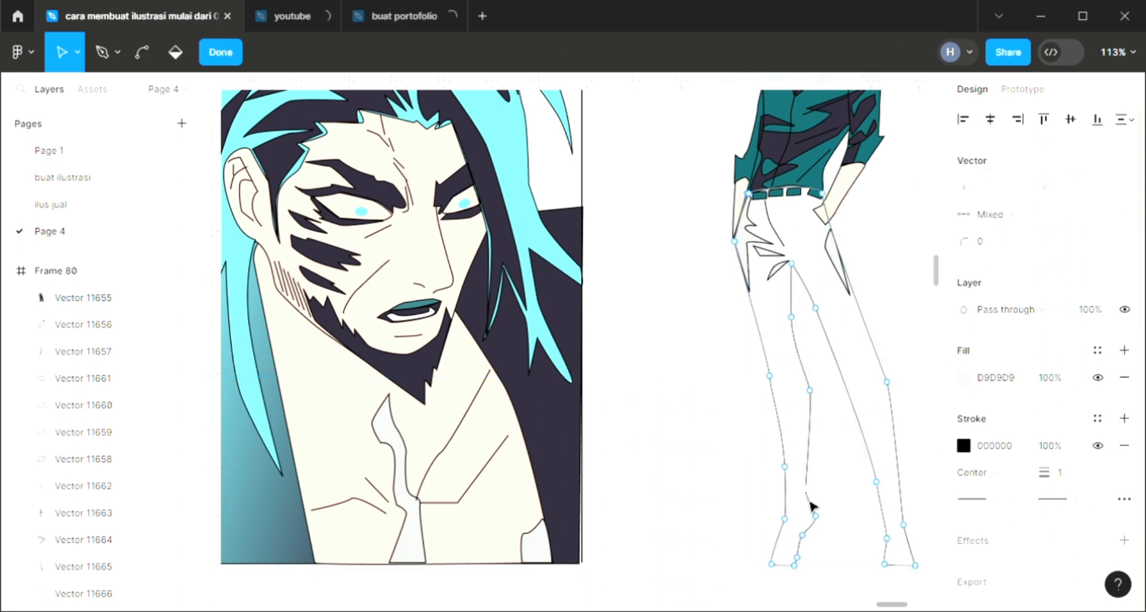
scroll(819, 190, up, 5)
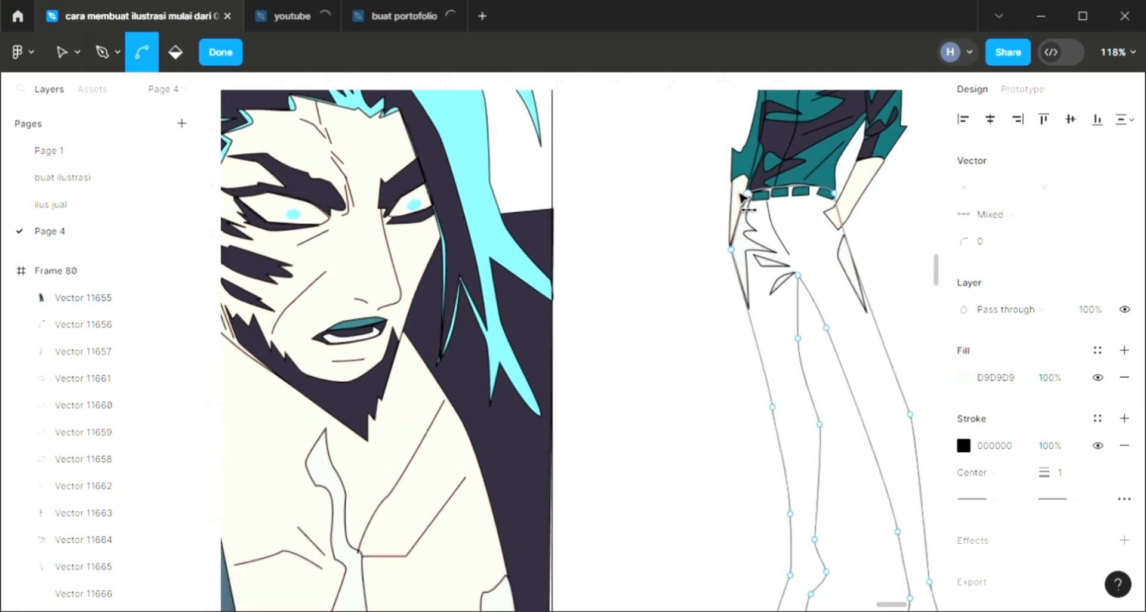
click(758, 198)
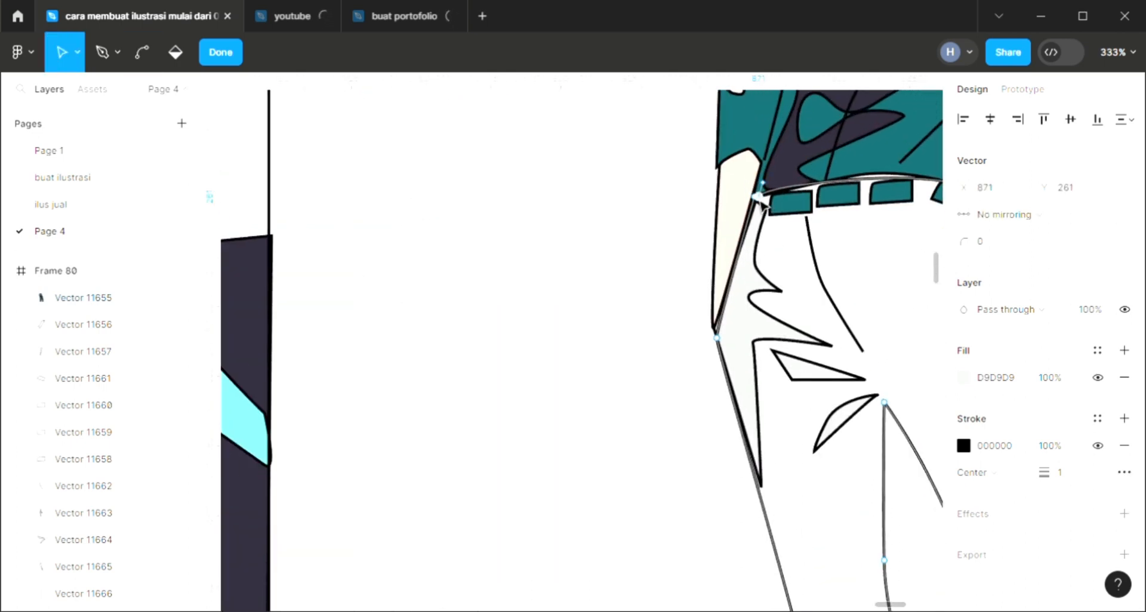
drag(757, 197, 759, 203)
scroll(762, 209, down, 4)
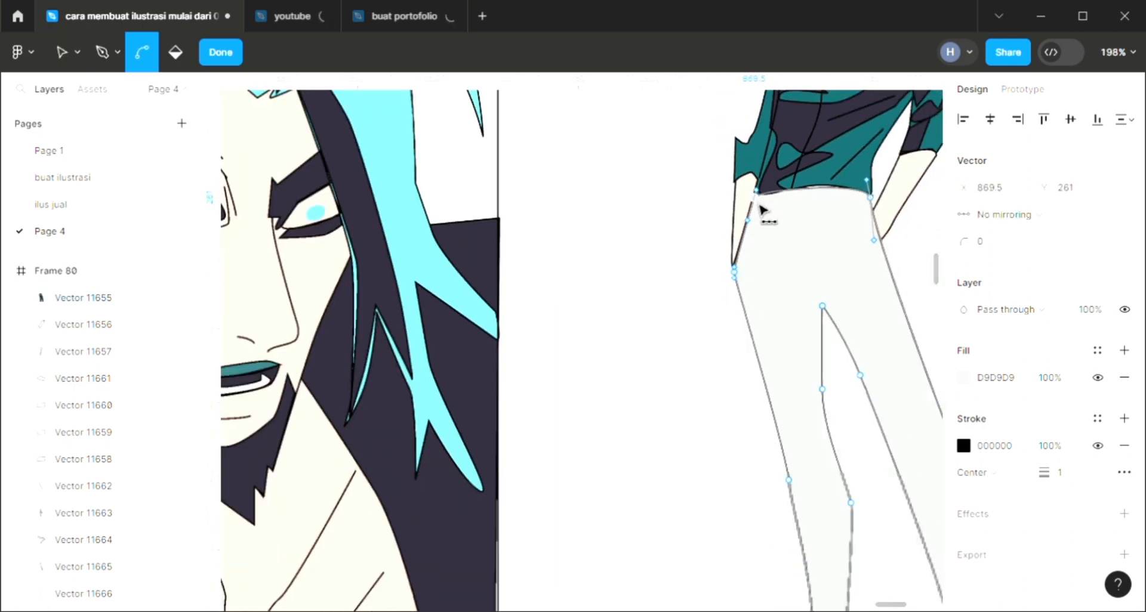
scroll(699, 397, down, 2)
key(Escape)
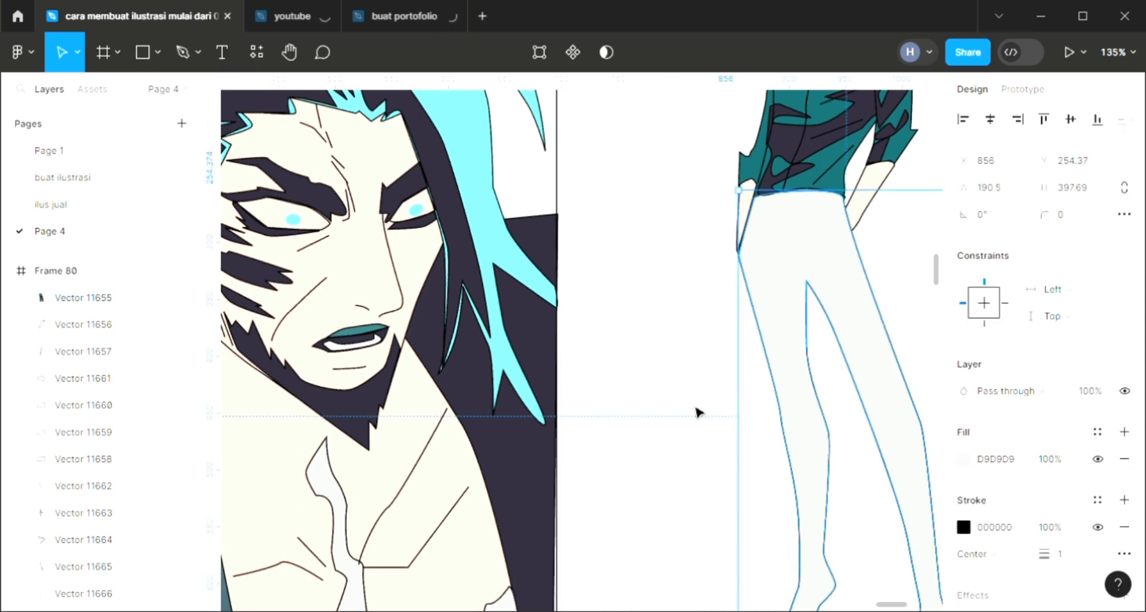
Send the trousers behind the other shapes and fill them with the dark colour 2F2B3A sampled from the portrait.
key(bracketleft)
key(i)
click(522, 438)
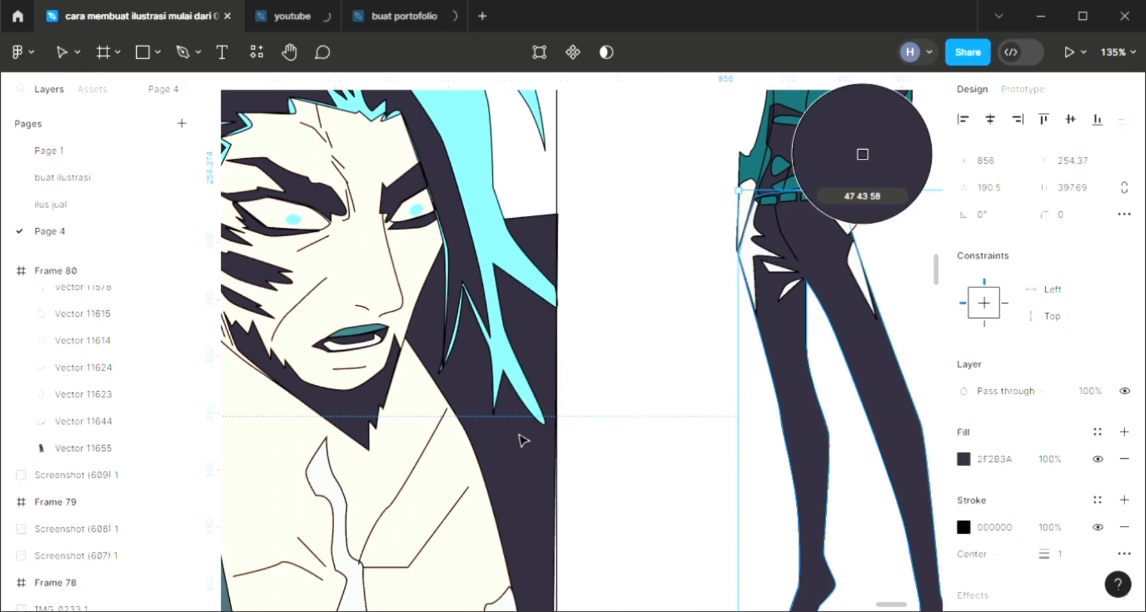
click(647, 423)
Inspect the standing figure and check the shirt outline's vector points at the gap between the hem and the belt.
scroll(647, 423, down, 2)
scroll(647, 423, up, 2)
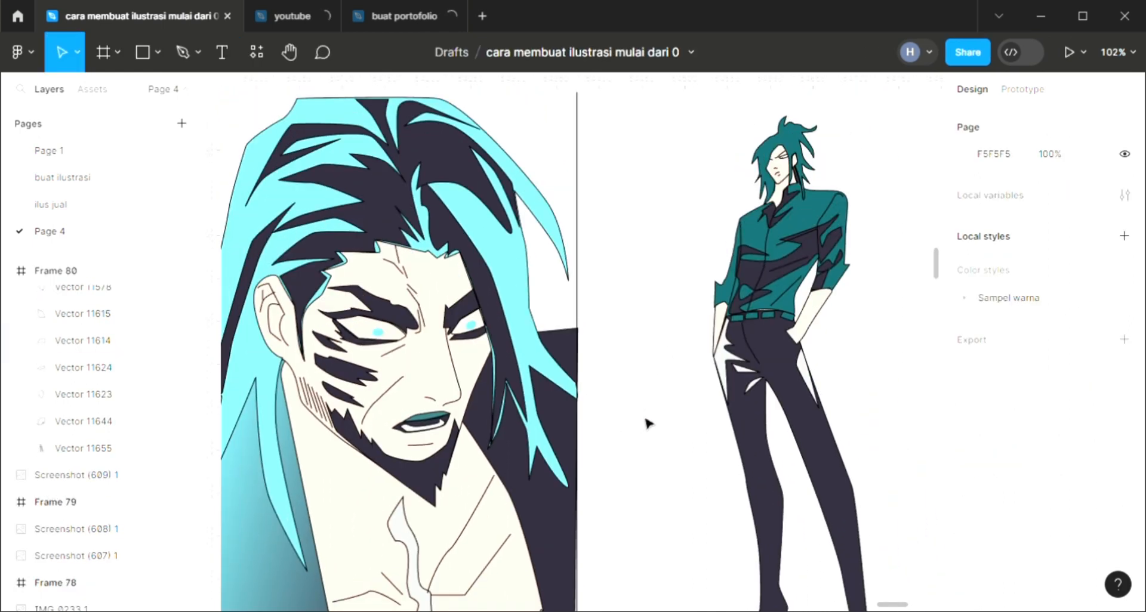
scroll(647, 423, down, 1)
scroll(647, 423, left, 1)
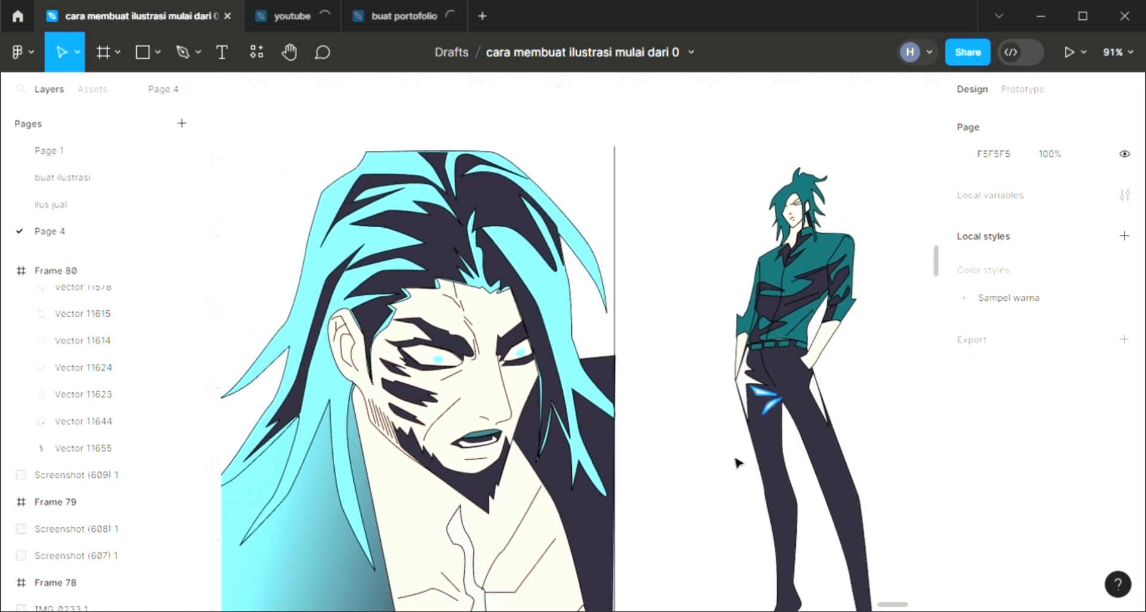
scroll(731, 458, left, 3)
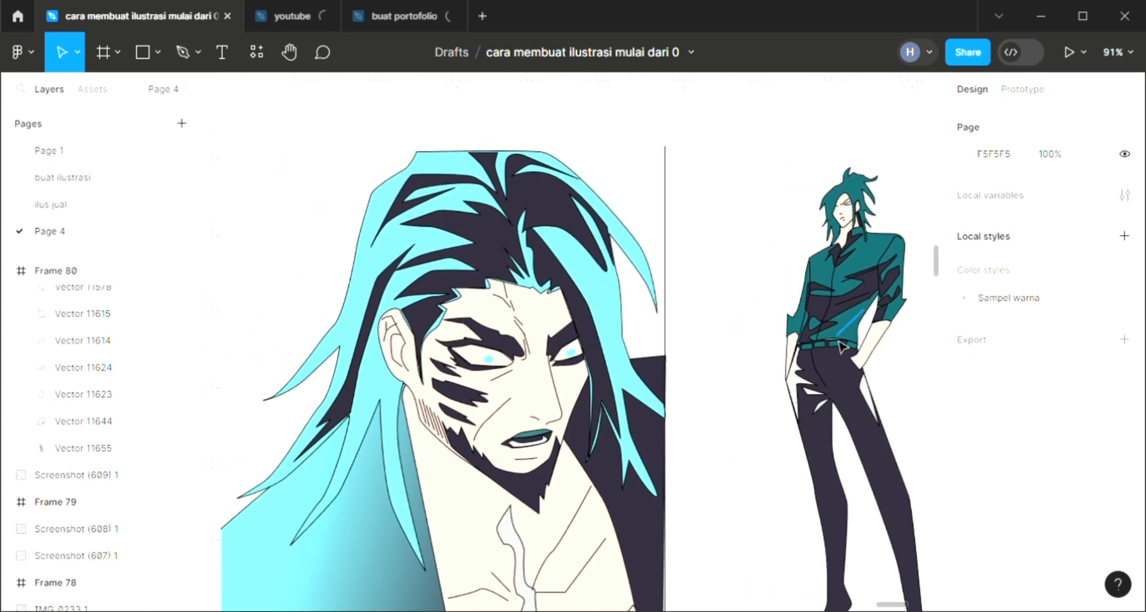
scroll(841, 347, up, 3)
scroll(837, 349, up, 6)
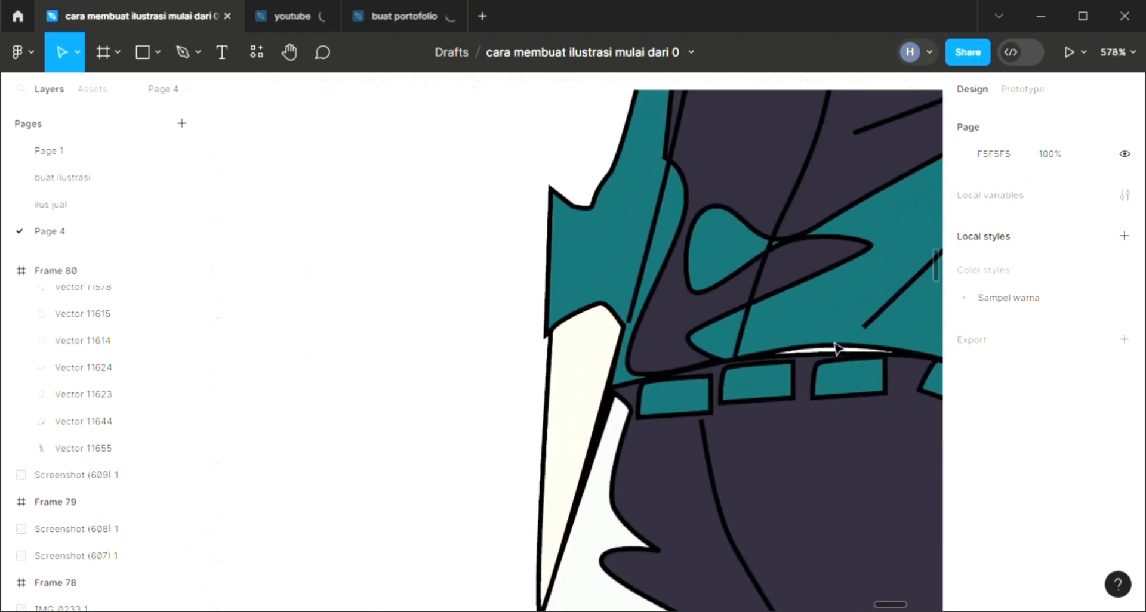
click(841, 357)
double_click(842, 352)
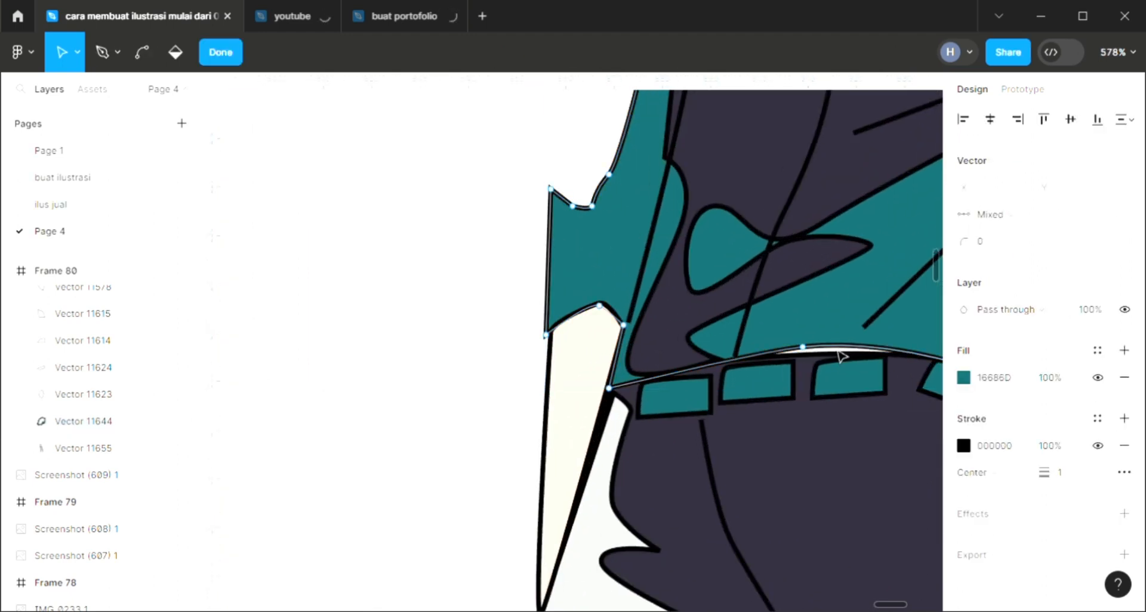
scroll(842, 358, down, 3)
scroll(842, 368, down, 4)
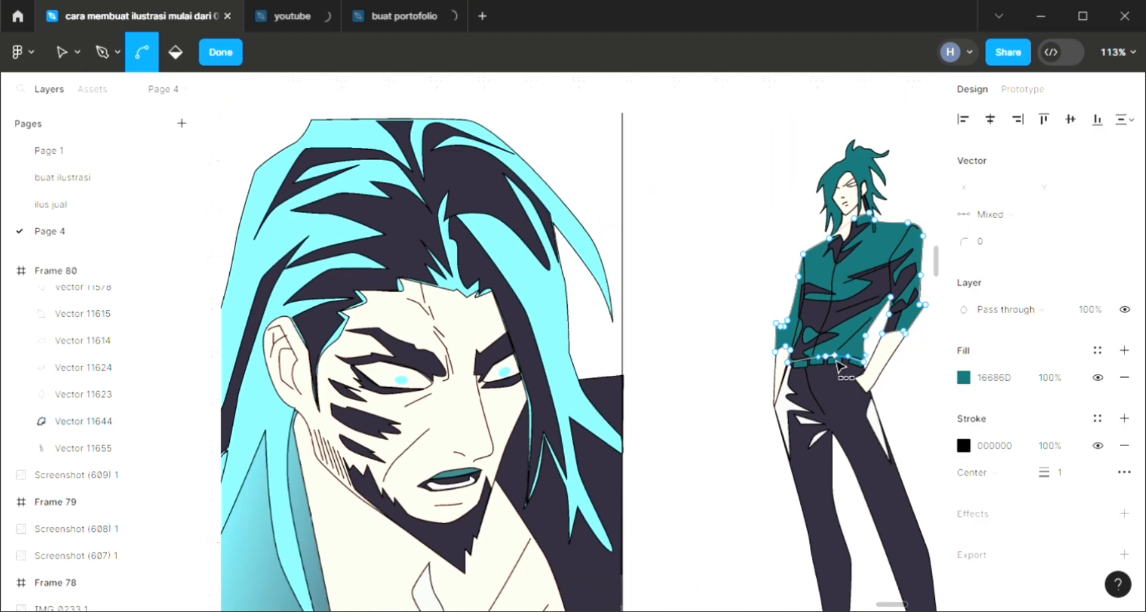
key(Escape)
With the Pen tool, draw a jagged line up the portrait's dark coat, from its lower edge beside the chest to just beside the chin.
scroll(699, 446, down, 2)
scroll(699, 446, left, 5)
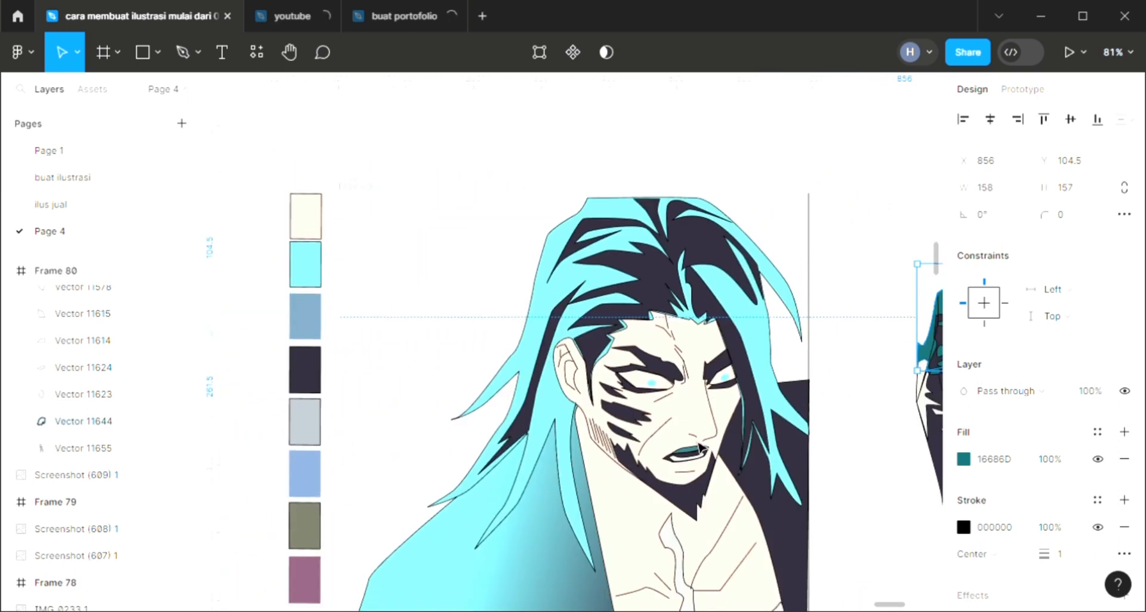
scroll(668, 449, right, 1)
scroll(669, 449, down, 1)
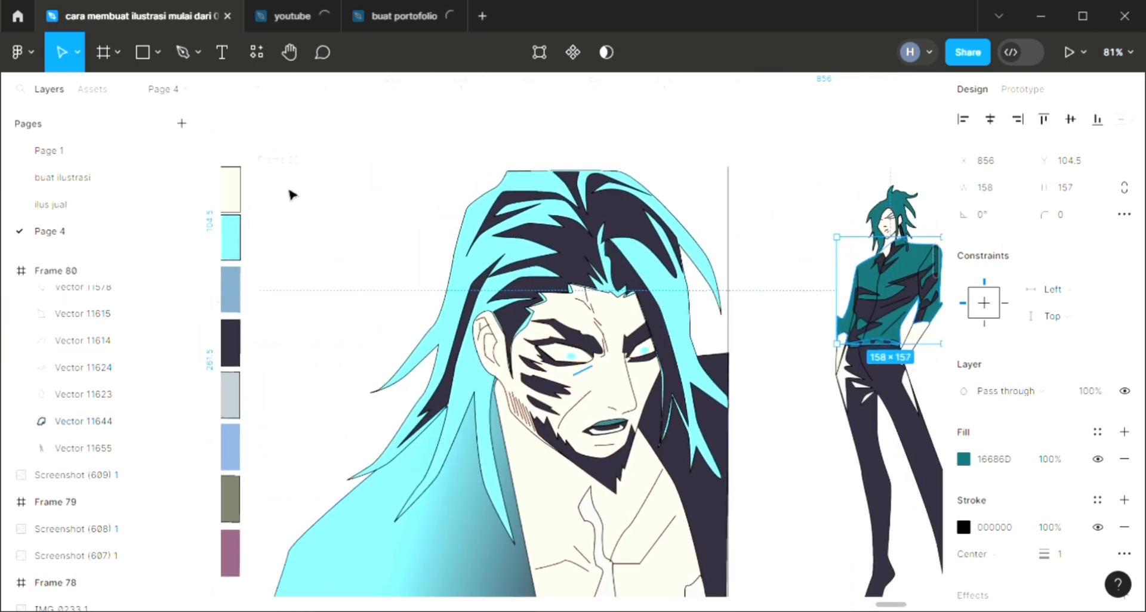
click(182, 53)
scroll(394, 406, down, 4)
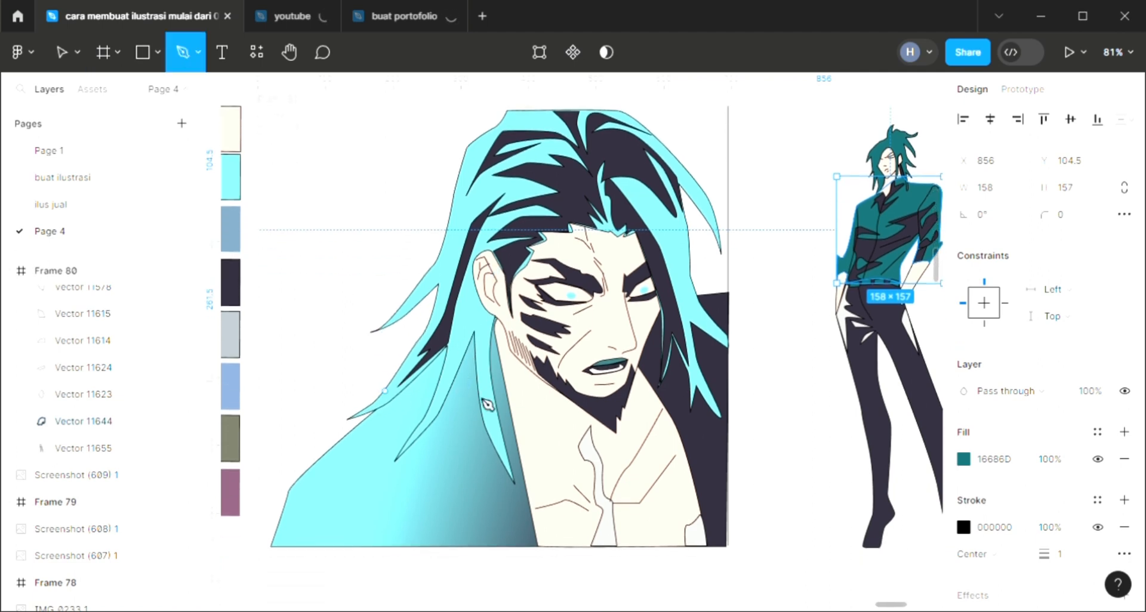
scroll(528, 420, up, 2)
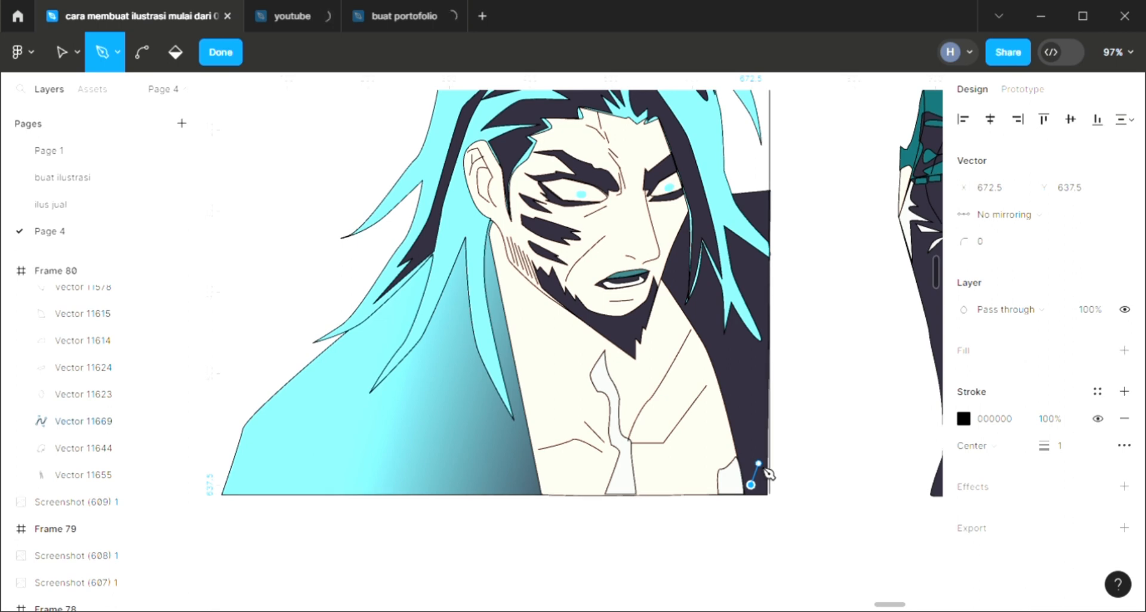
click(758, 465)
click(759, 442)
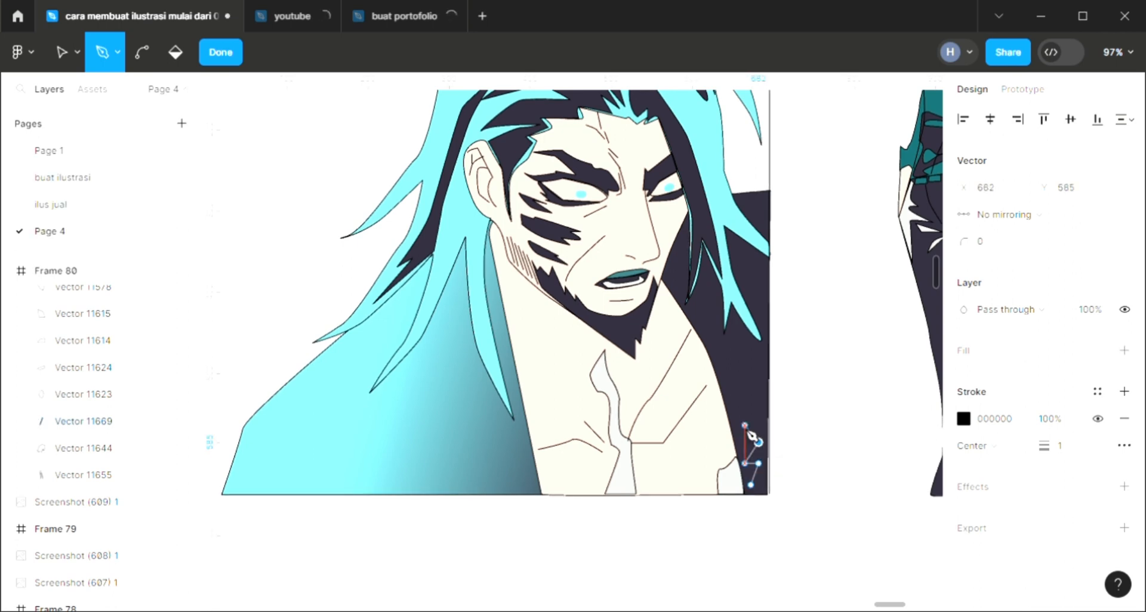
click(731, 404)
click(758, 394)
click(738, 367)
click(723, 367)
click(731, 344)
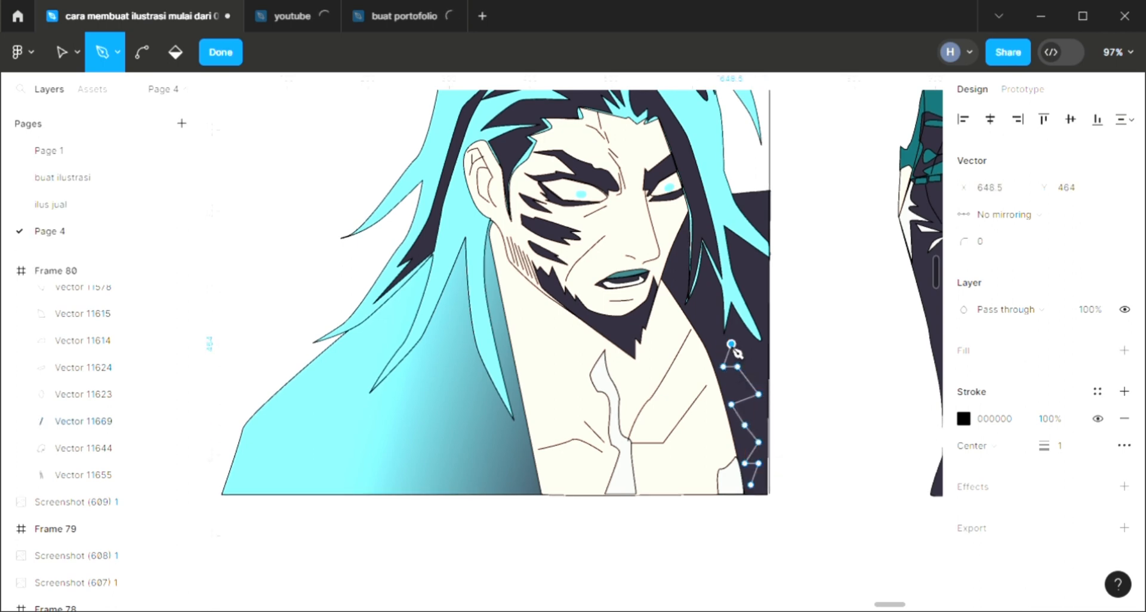
click(712, 325)
click(705, 297)
click(690, 302)
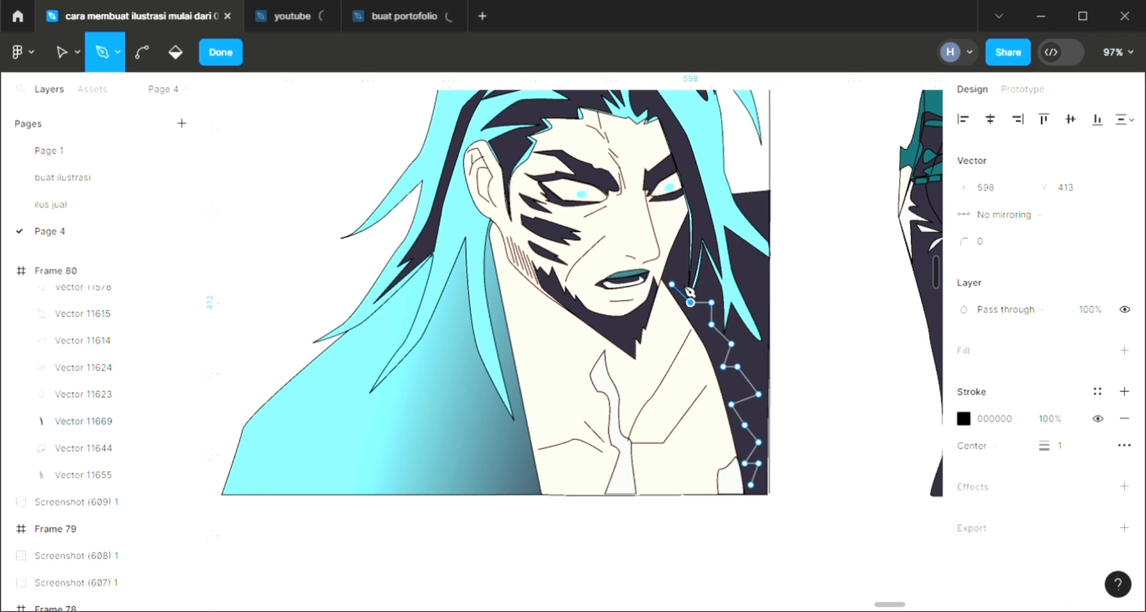
click(679, 271)
Continue the jagged line back down along the chest edge and across the dark coat, making the whole path about 106 × 264, and end it.
click(672, 286)
click(698, 324)
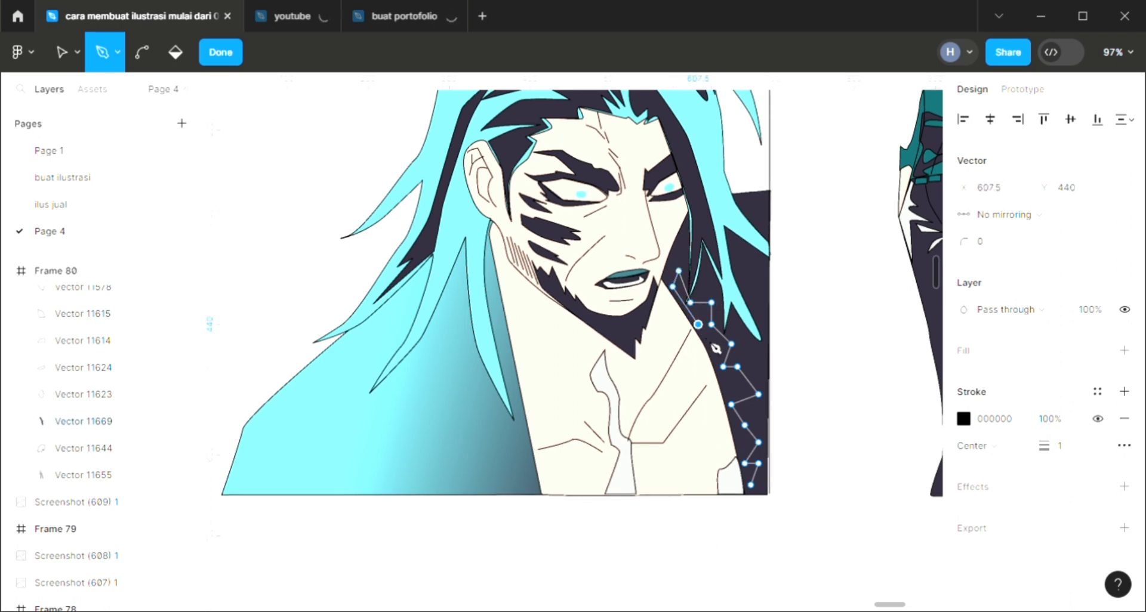
click(711, 349)
click(738, 390)
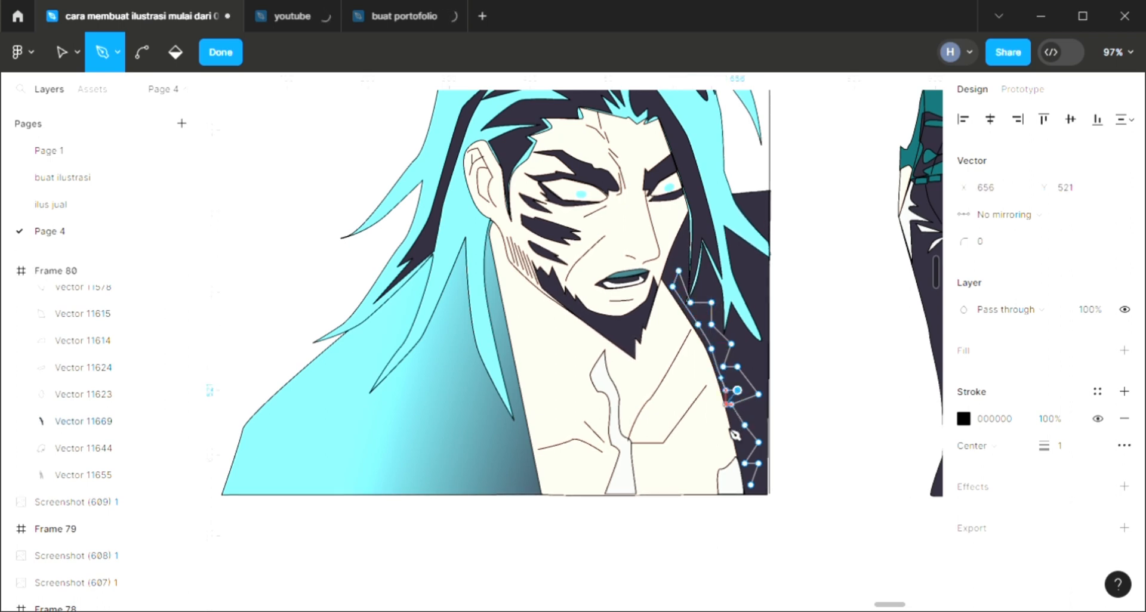
click(737, 443)
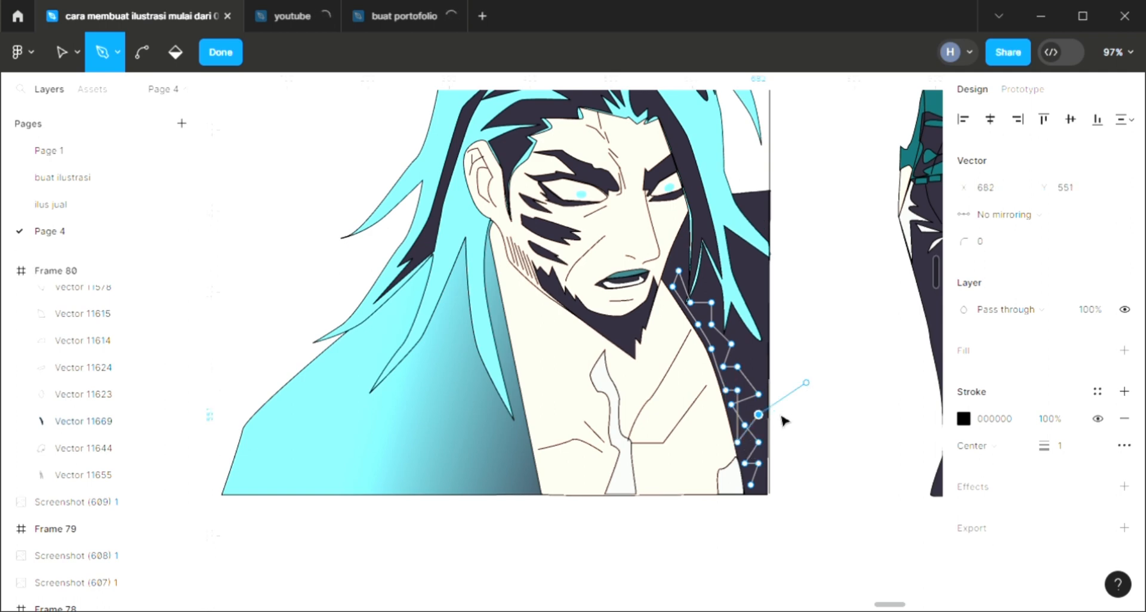
key(Escape)
Set the jagged path's stroke to white FFFFFF by sampling the empty area between the portrait and the figure.
key(i)
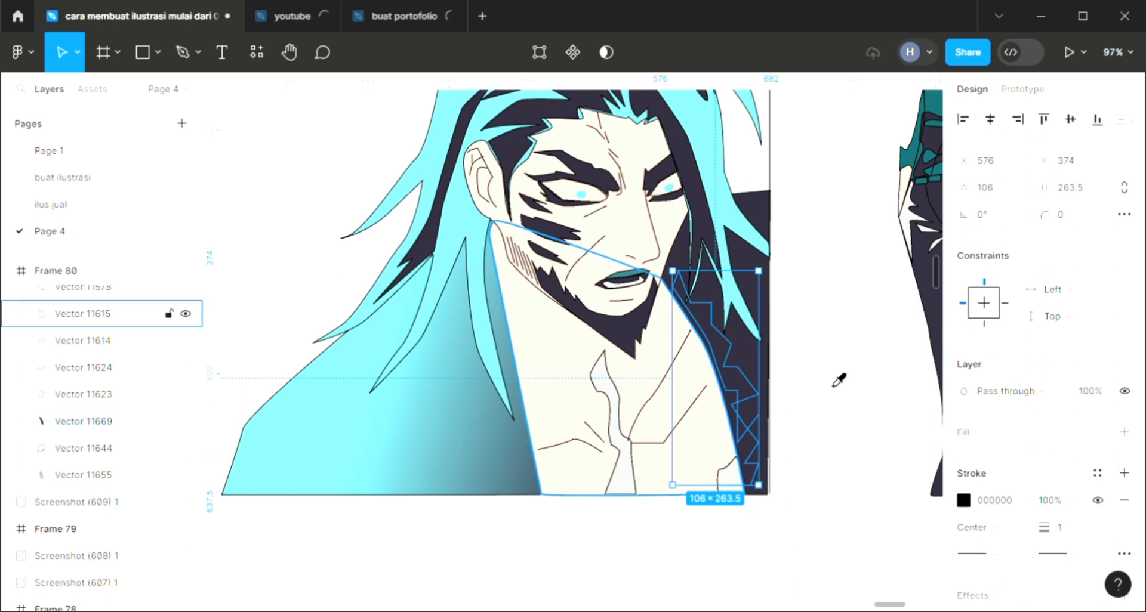
click(836, 382)
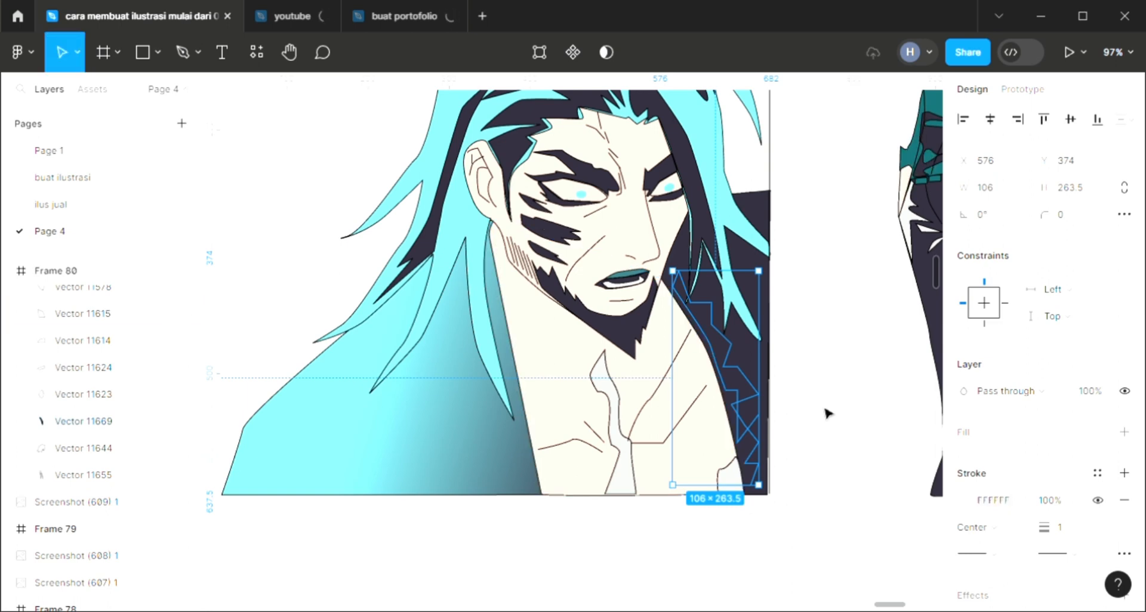
click(826, 414)
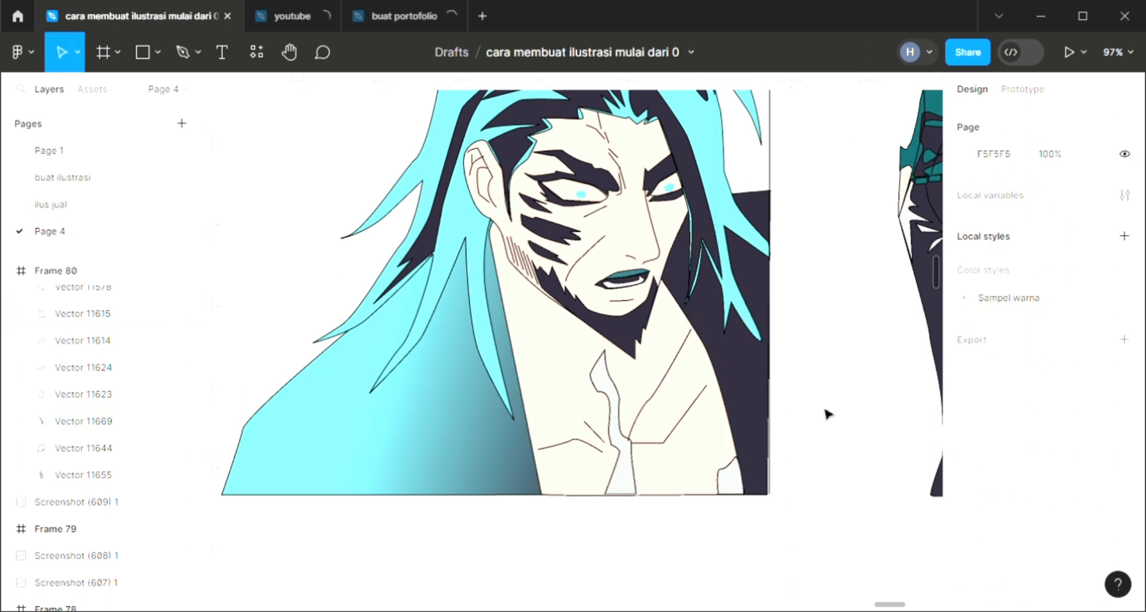
Bring the white jagged path on the dark coat to the front of the other shapes.
click(744, 404)
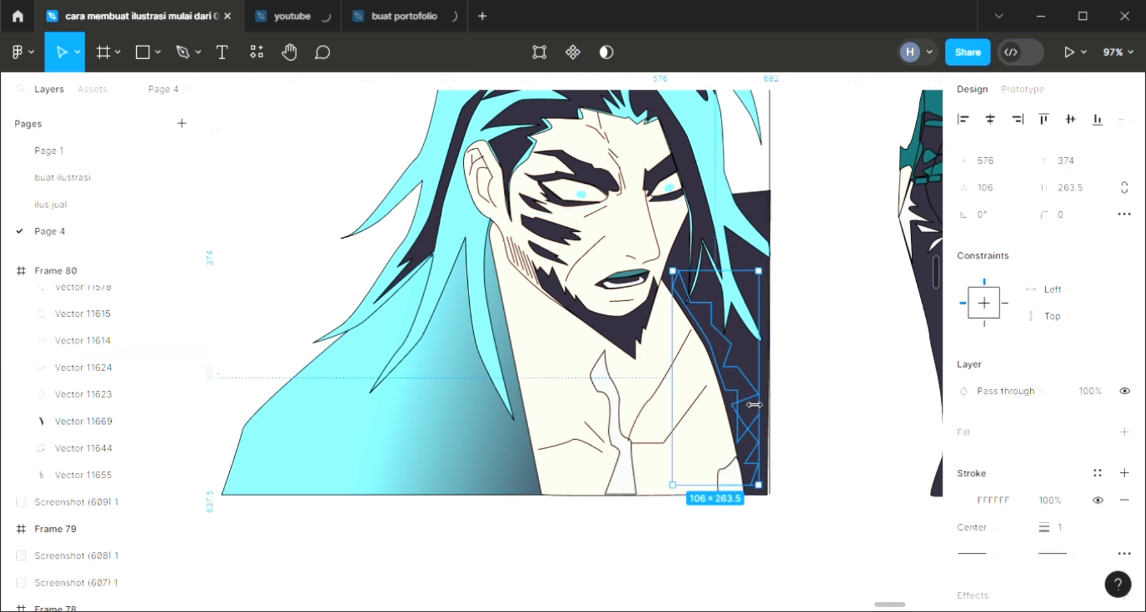
right_click(738, 272)
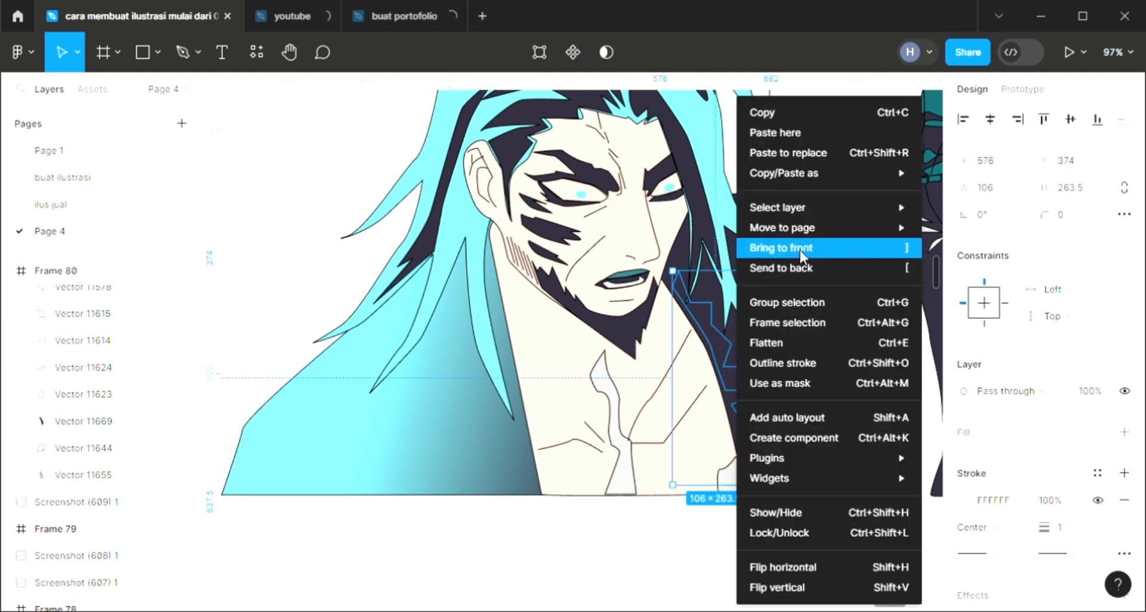
click(801, 254)
click(833, 390)
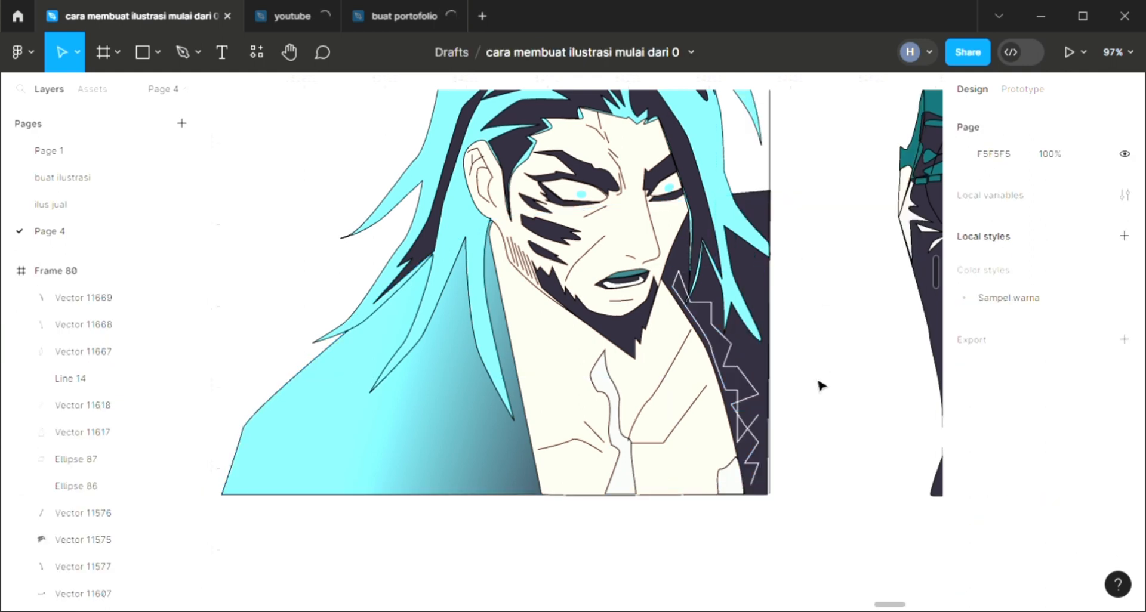
Draw a white jagged line up the light blue coat's inner edge, from the bottom beside the chest up among the hair strands.
scroll(622, 430, down, 2)
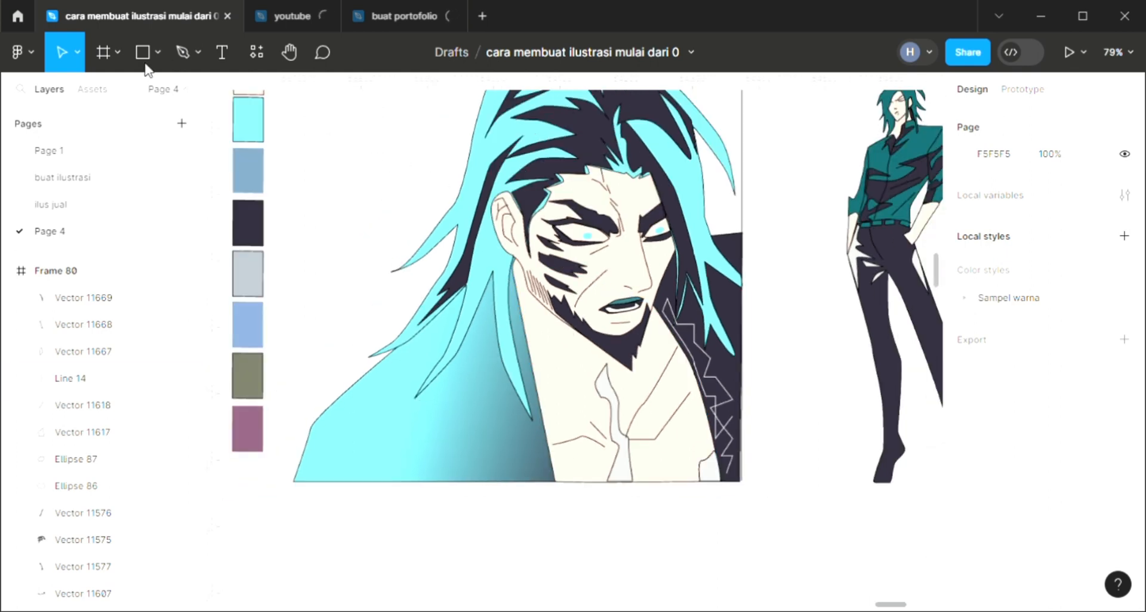
click(184, 55)
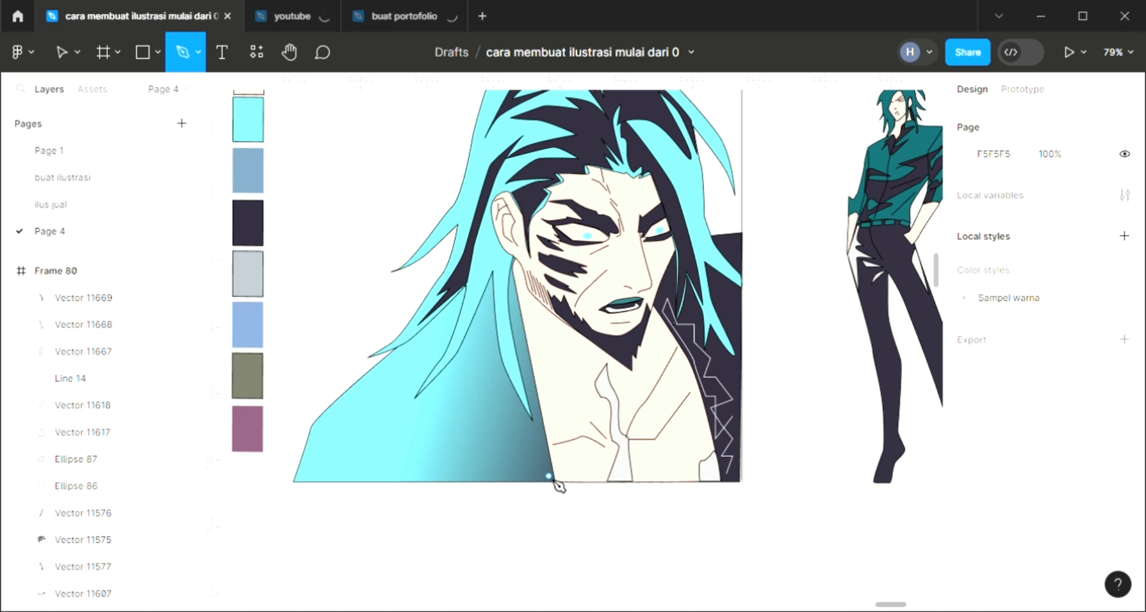
click(549, 476)
click(534, 476)
click(548, 463)
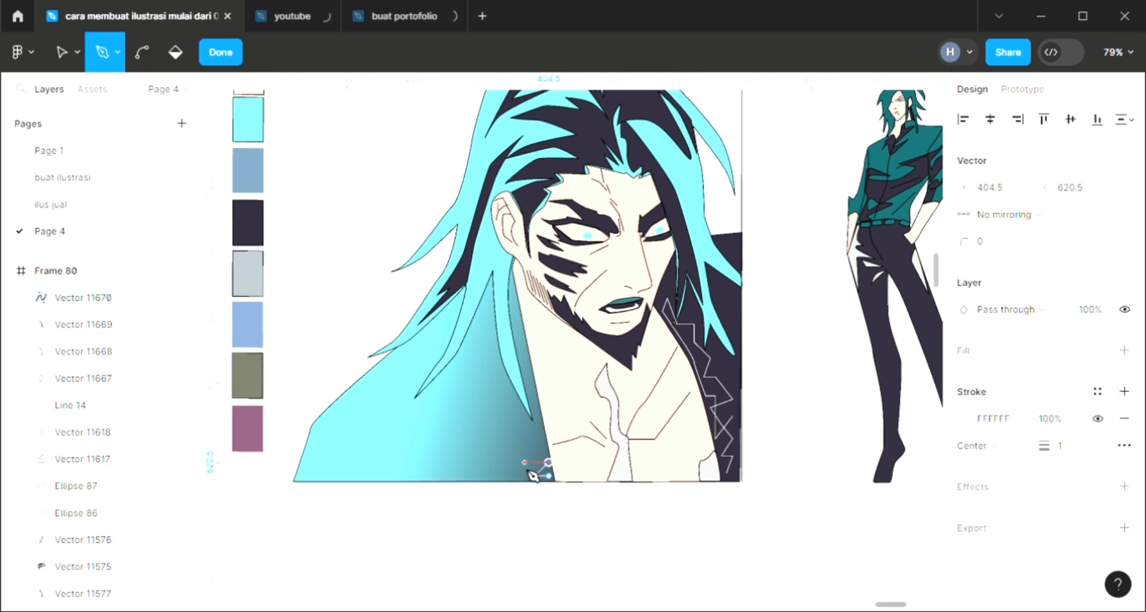
click(521, 467)
click(520, 476)
click(511, 454)
click(535, 448)
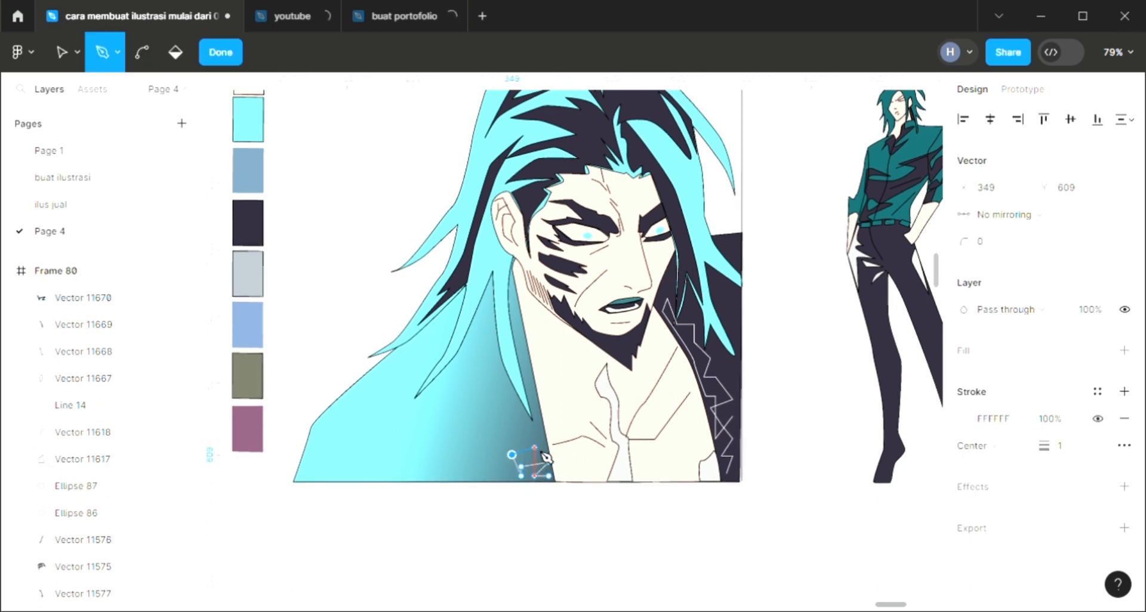
click(539, 434)
click(508, 433)
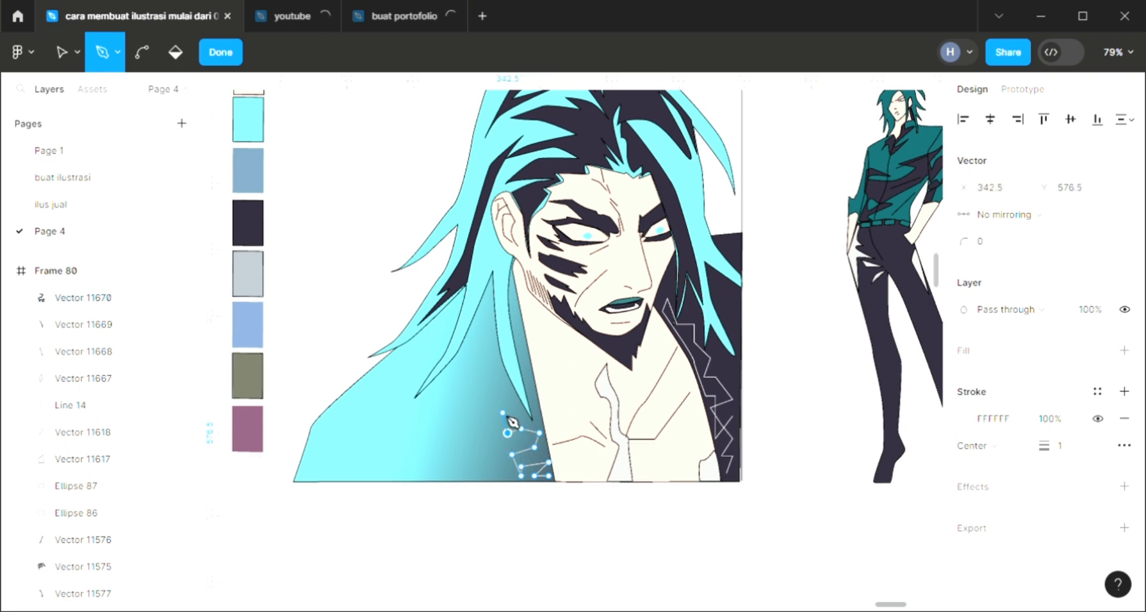
click(503, 412)
click(521, 412)
click(507, 389)
click(496, 385)
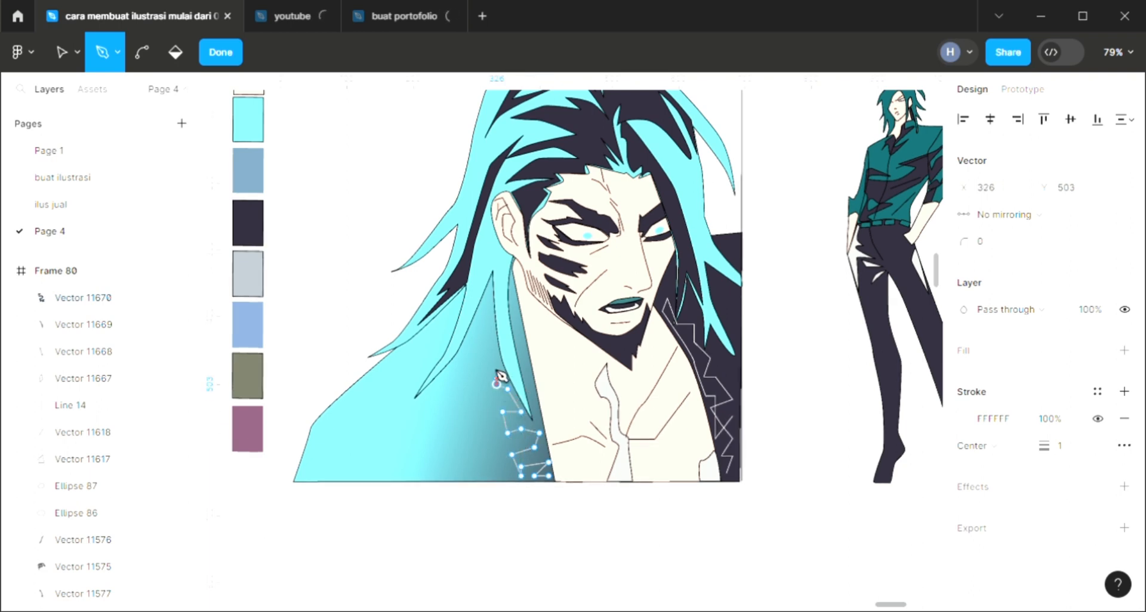
click(492, 360)
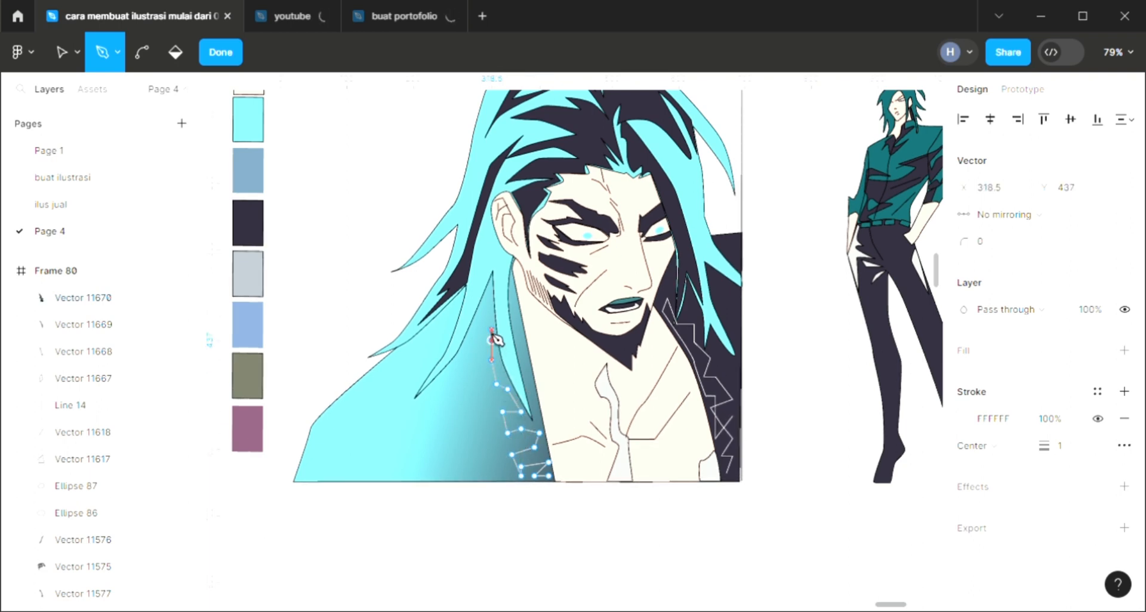
drag(491, 330, 491, 309)
click(481, 311)
Continue the light coat's jagged line back down beside the first run, making the path about 114 × 248, and end it.
click(481, 329)
click(481, 352)
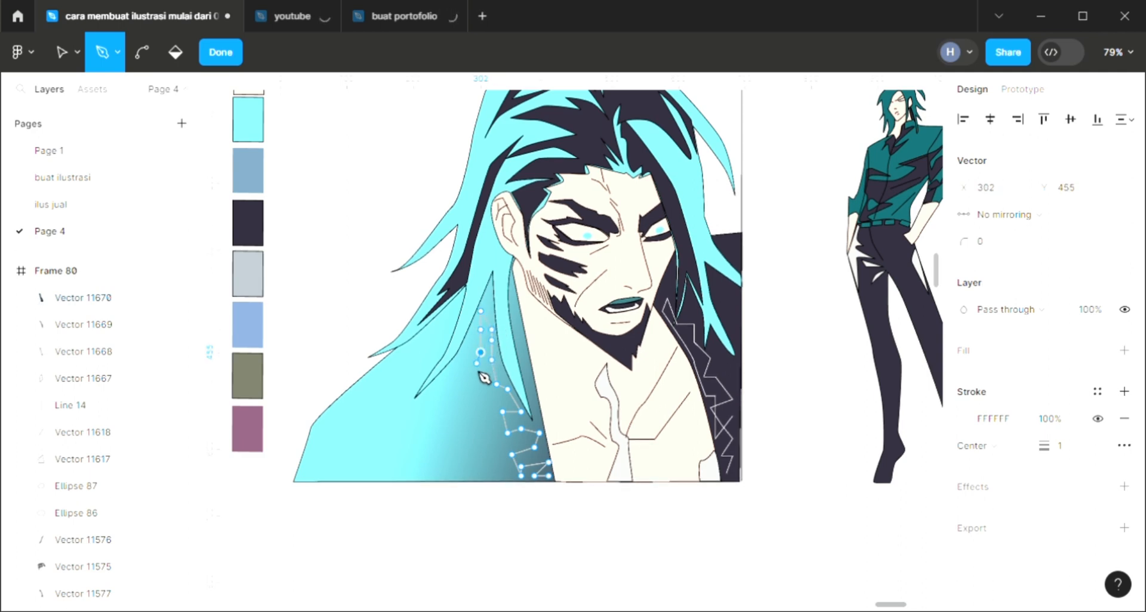
click(473, 370)
click(481, 384)
click(491, 408)
key(Escape)
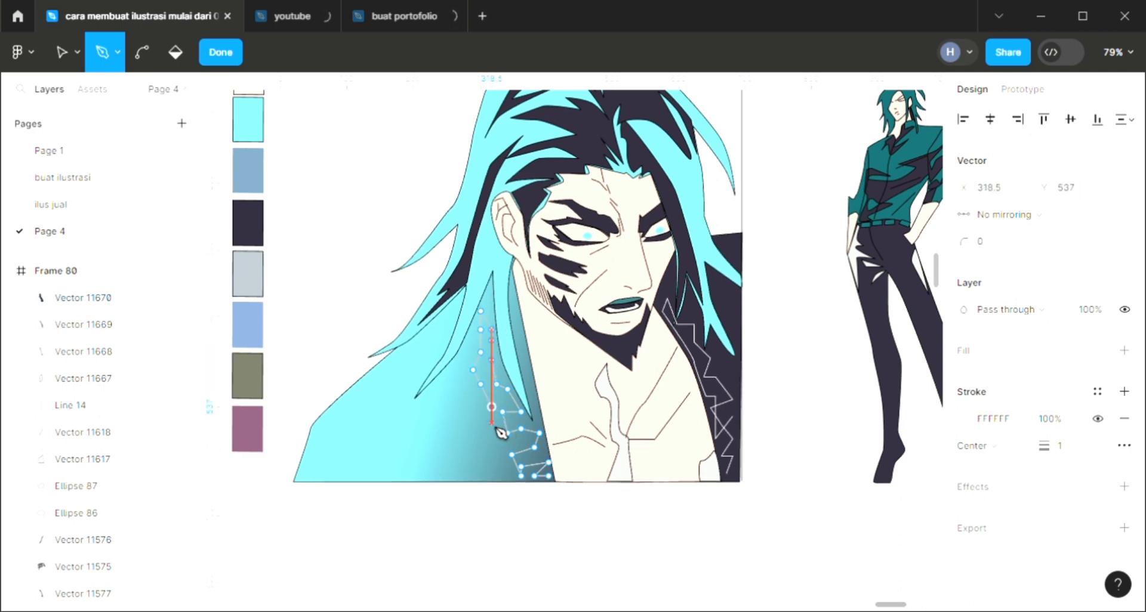
key(Escape)
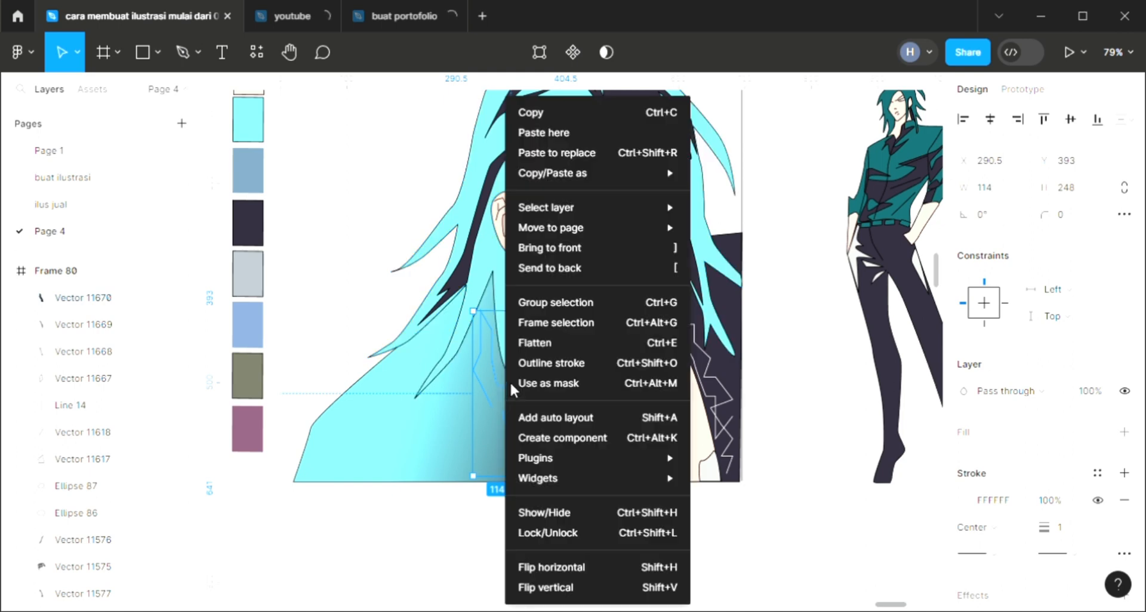
Bring the jagged path on the light blue coat to the front and deselect it.
right_click(507, 385)
click(546, 248)
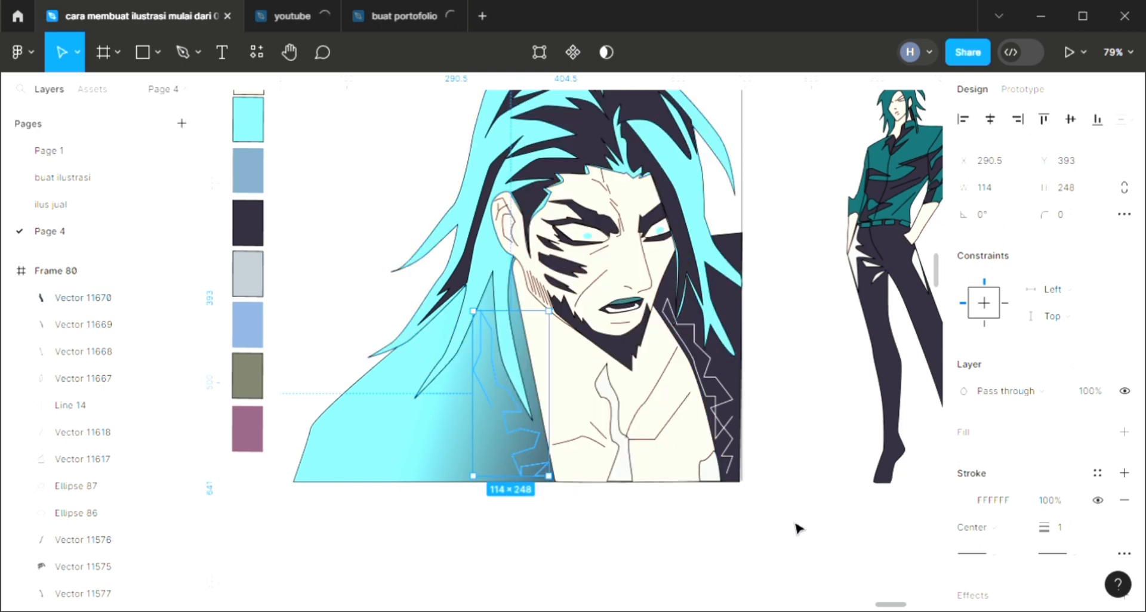
click(588, 544)
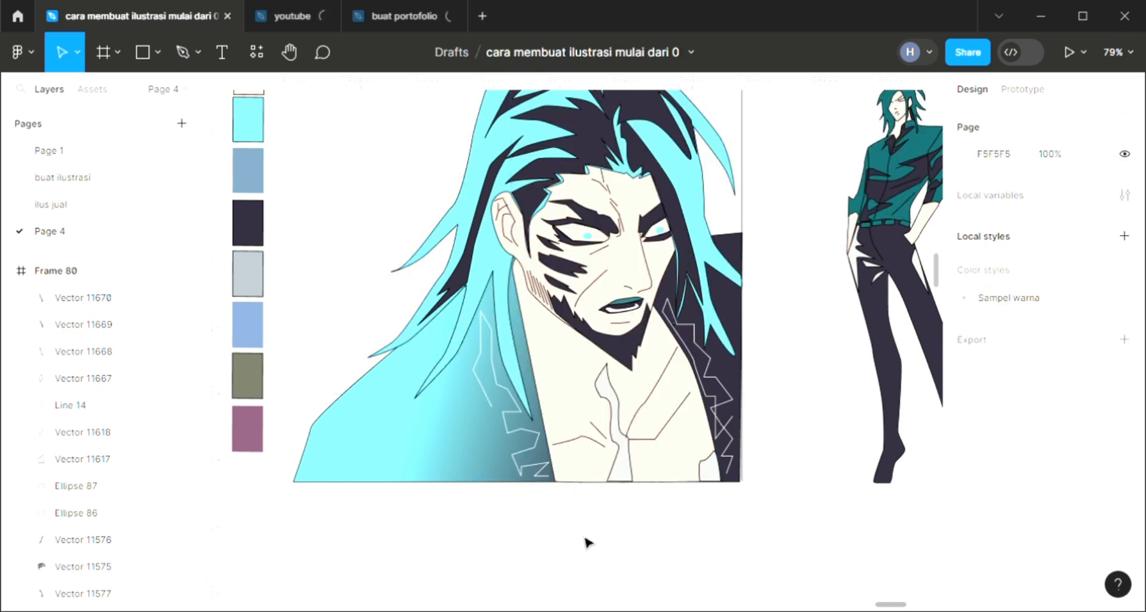
scroll(570, 507, up, 3)
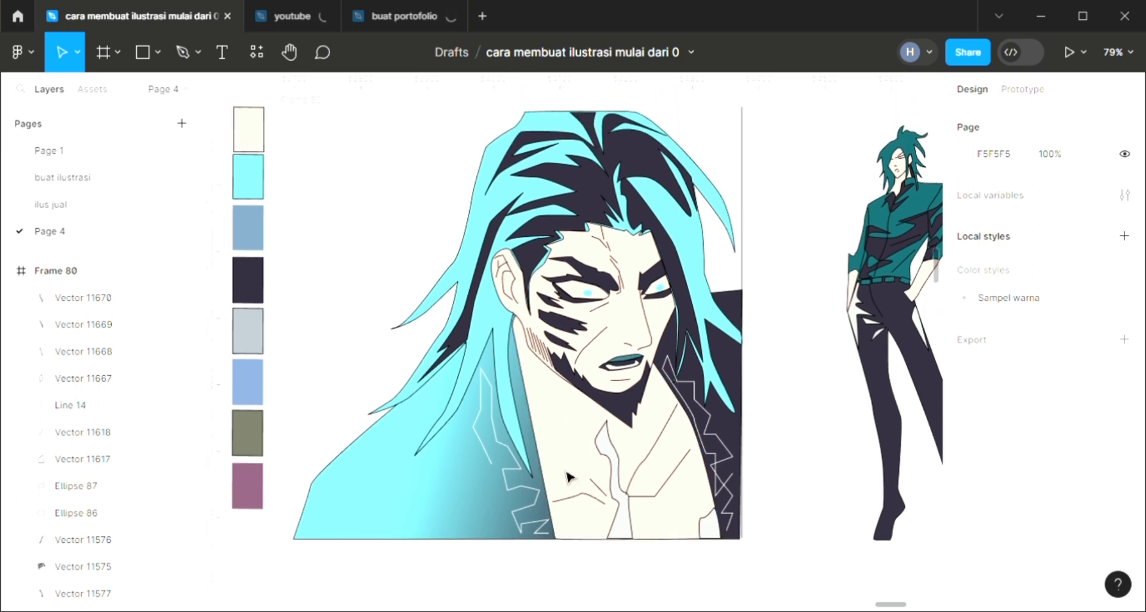
Draw an open white path of about 30 × 170 down the light blue coat's collar edge, from beside the jaw to the hair strand's tip.
click(178, 54)
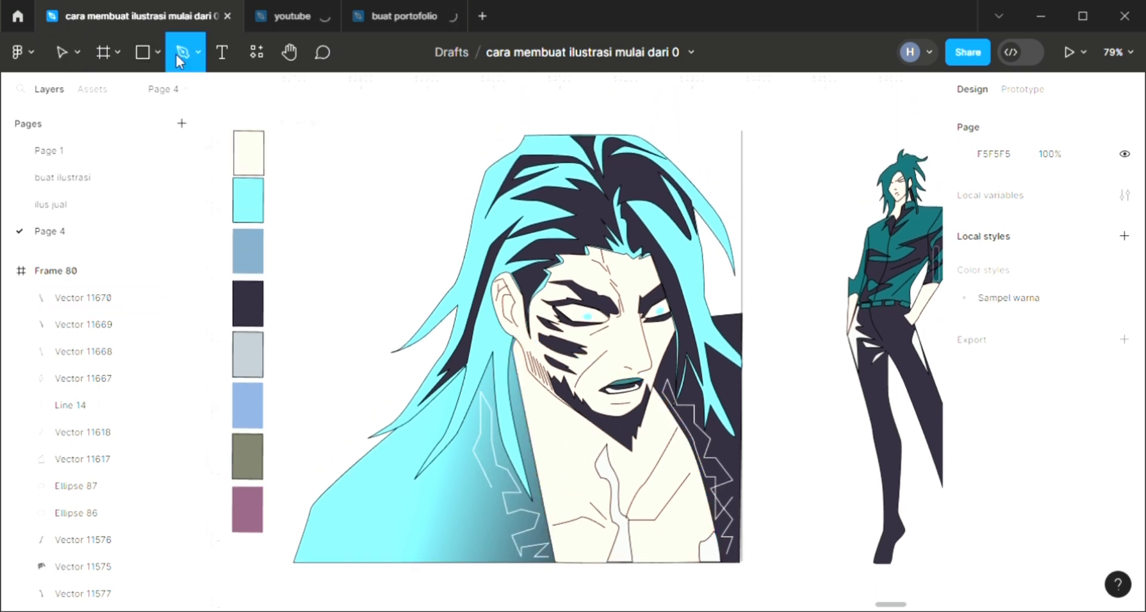
click(512, 385)
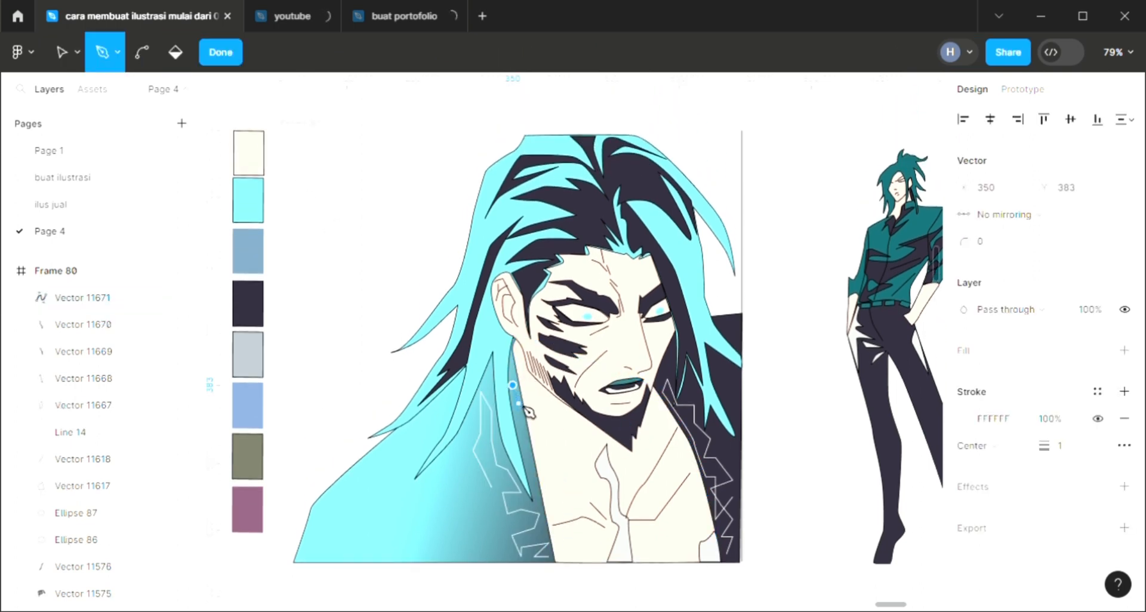
click(518, 398)
click(523, 416)
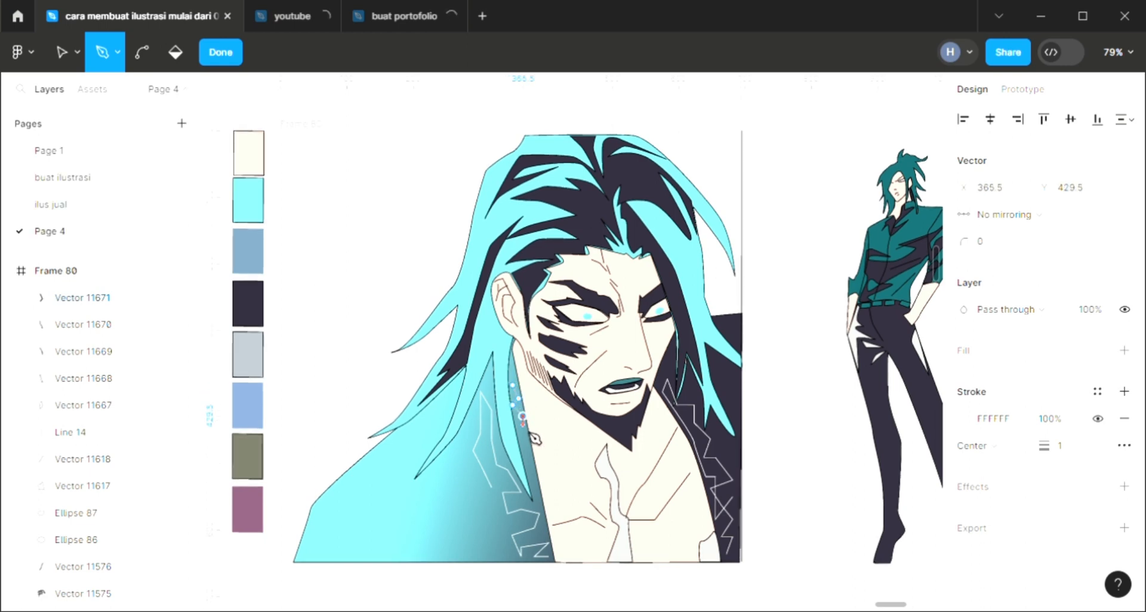
click(523, 439)
click(531, 468)
click(533, 498)
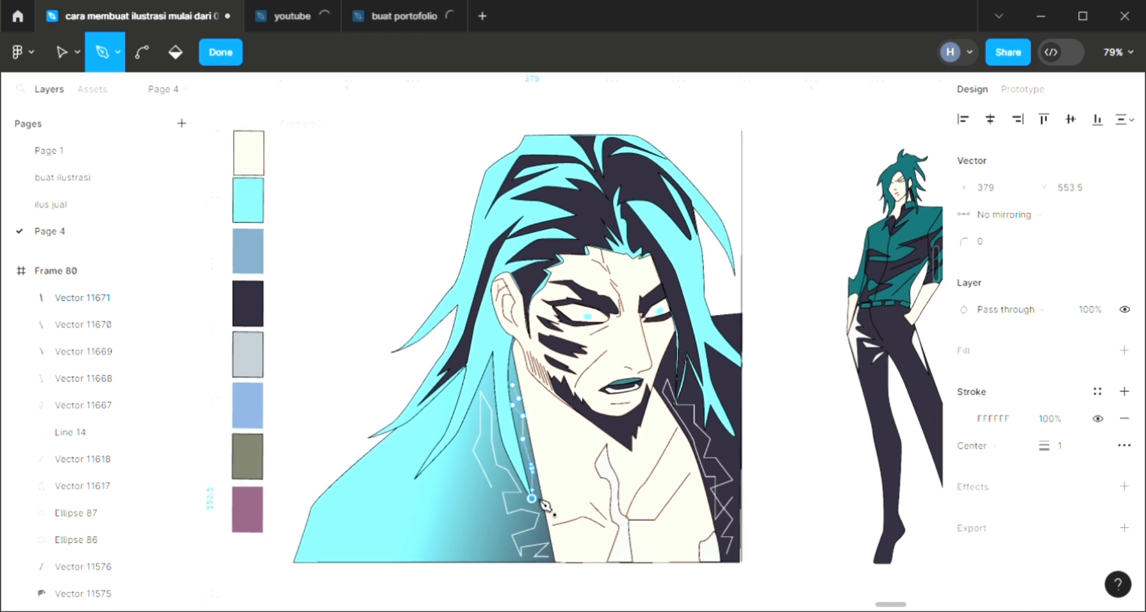
key(Escape)
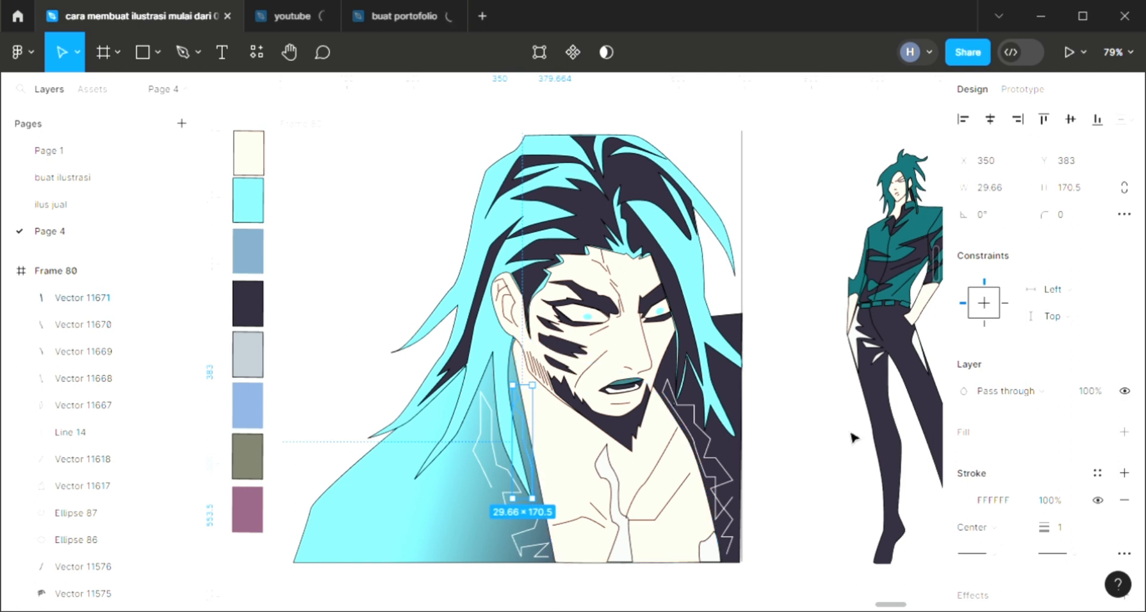
Sample the white background between the two figures as the new collar path's colour and deselect the path.
key(i)
click(802, 419)
click(785, 418)
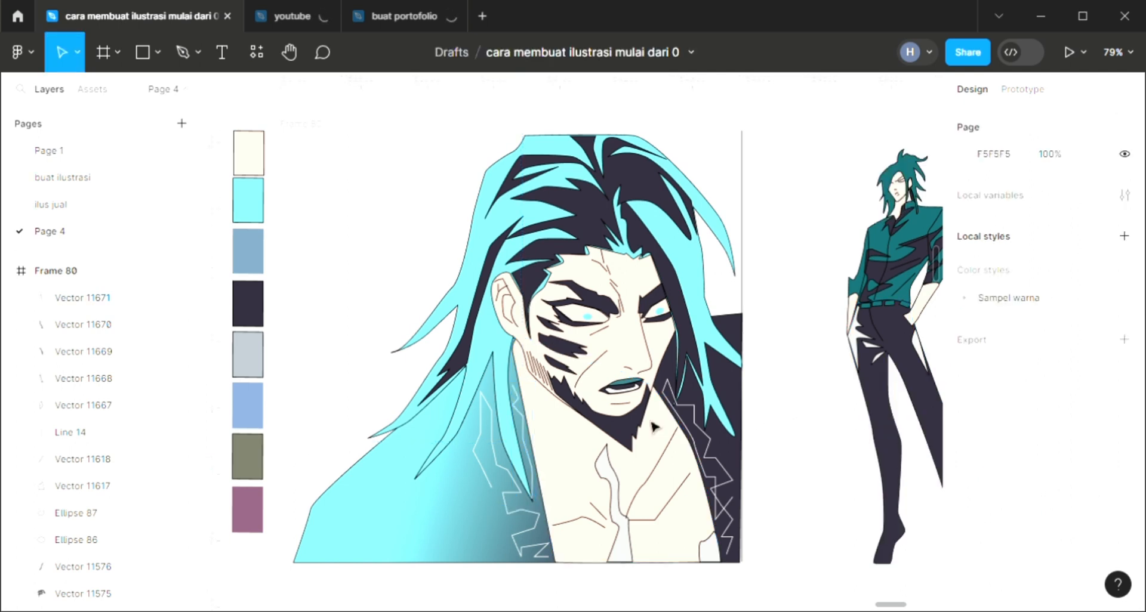
Select Frame 80 and change its background fill to the light blue 64A7E4.
scroll(555, 445, down, 1)
scroll(555, 445, down, 1)
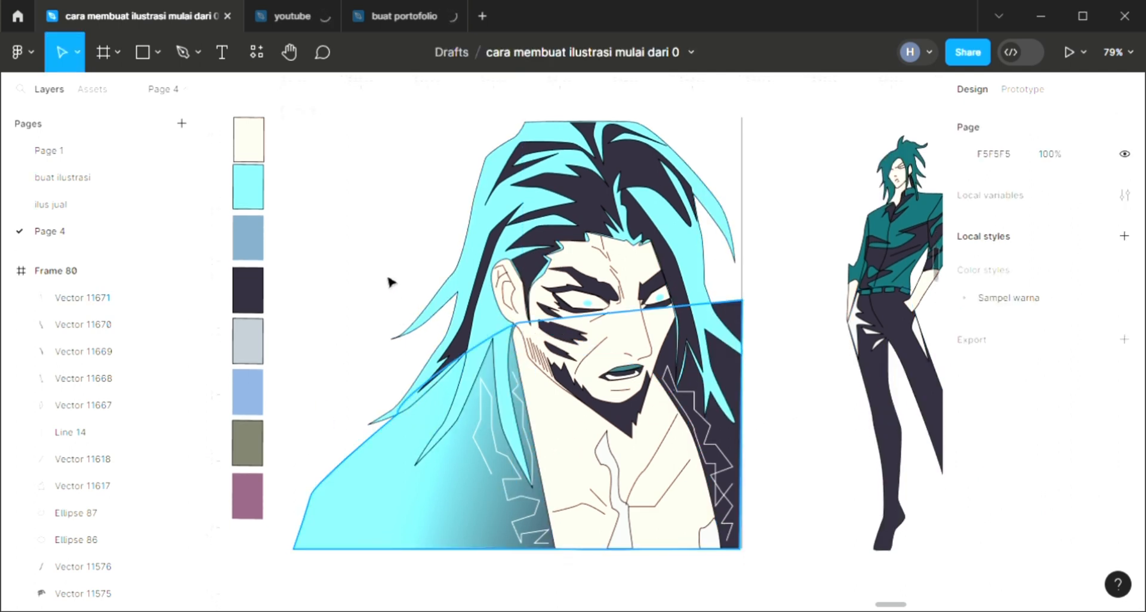
click(290, 111)
scroll(880, 338, right, 2)
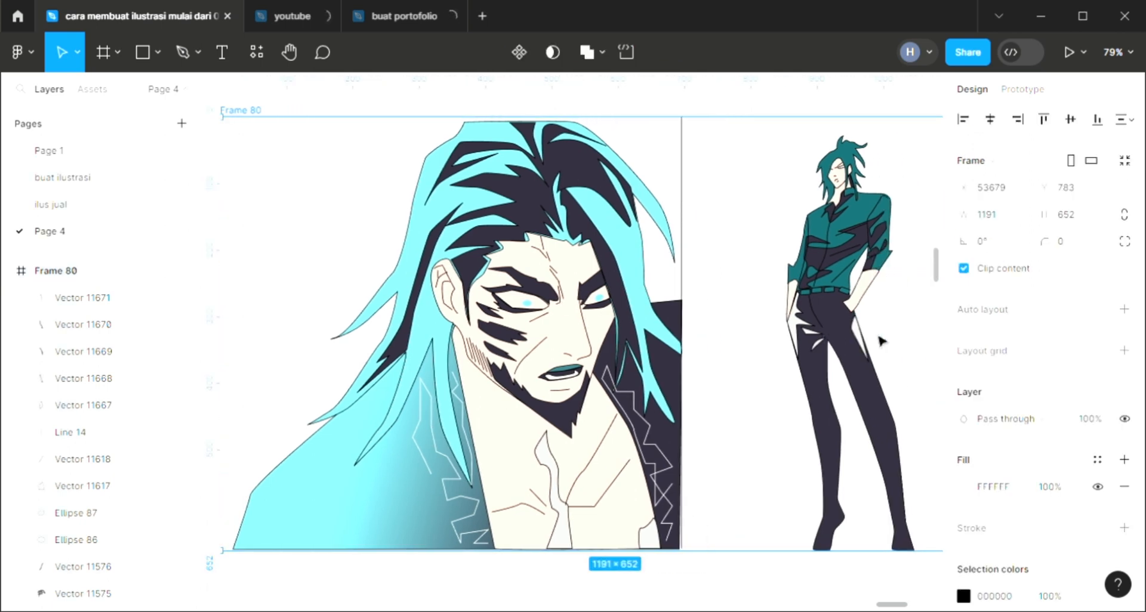
scroll(880, 338, down, 3)
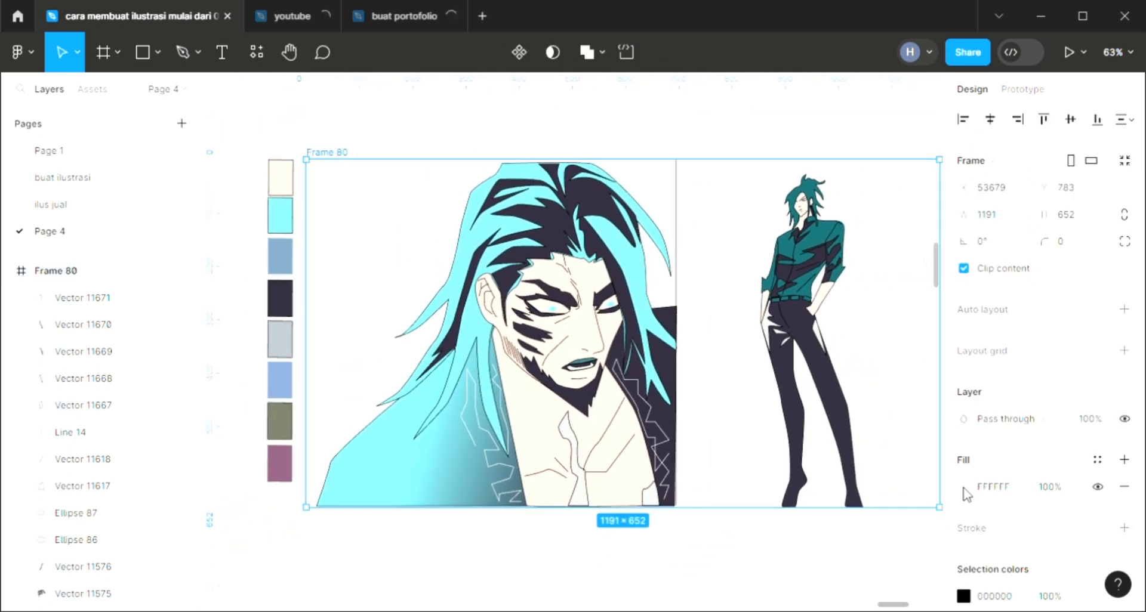
scroll(621, 328, right, 1)
scroll(628, 326, down, 1)
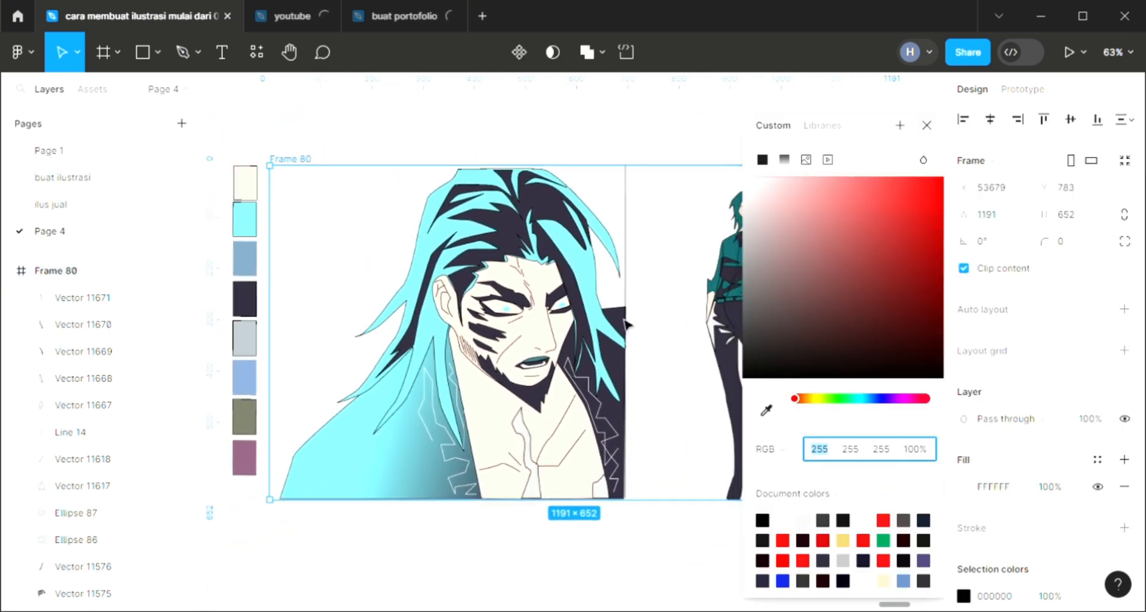
scroll(627, 326, right, 2)
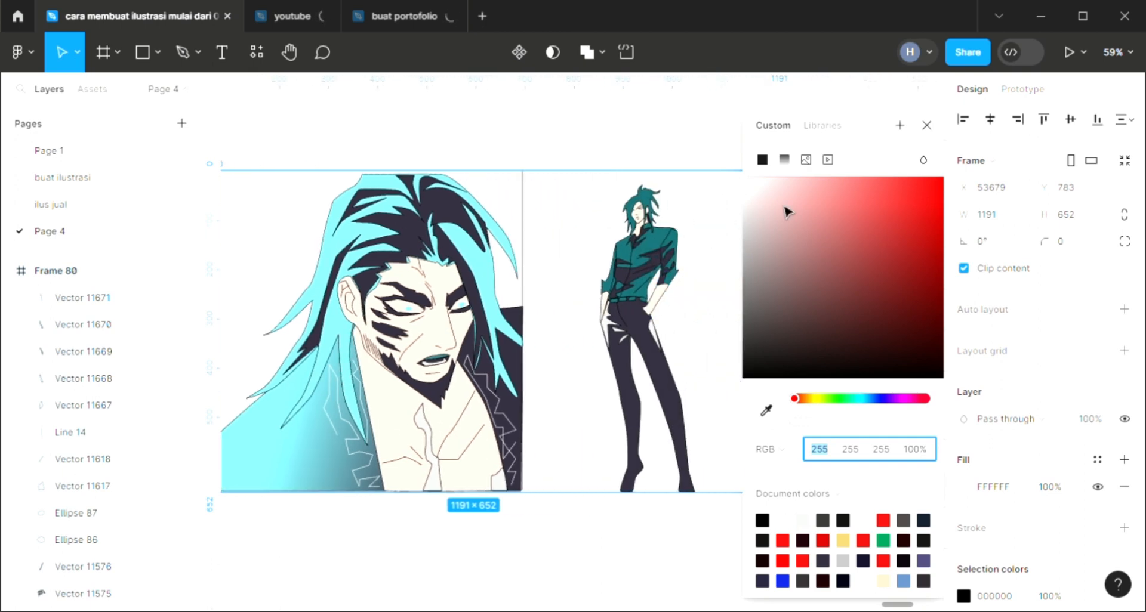
click(856, 201)
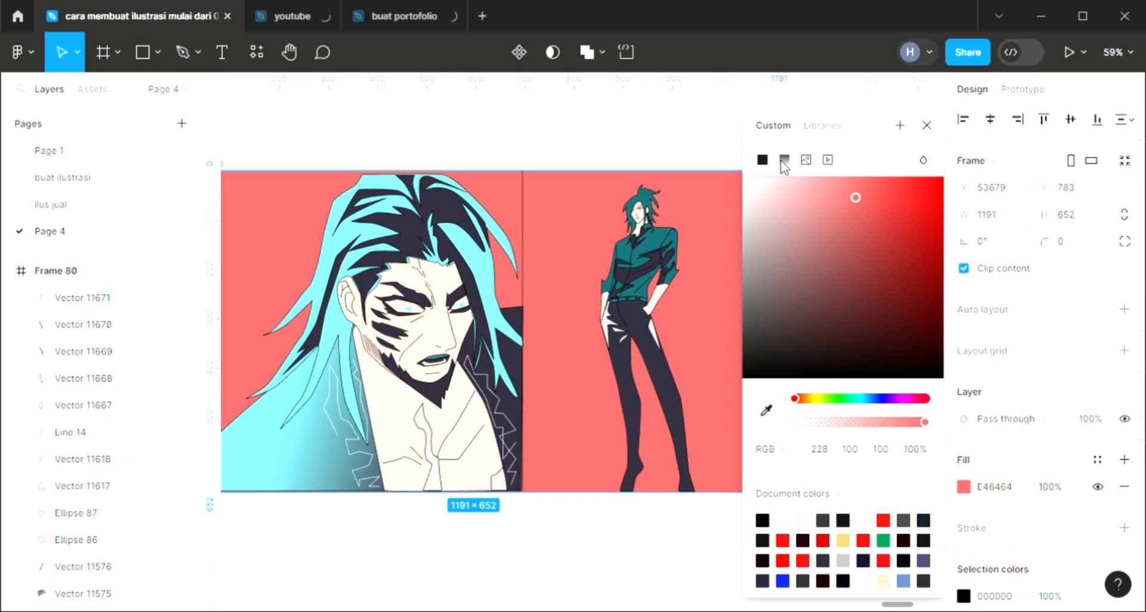
click(871, 400)
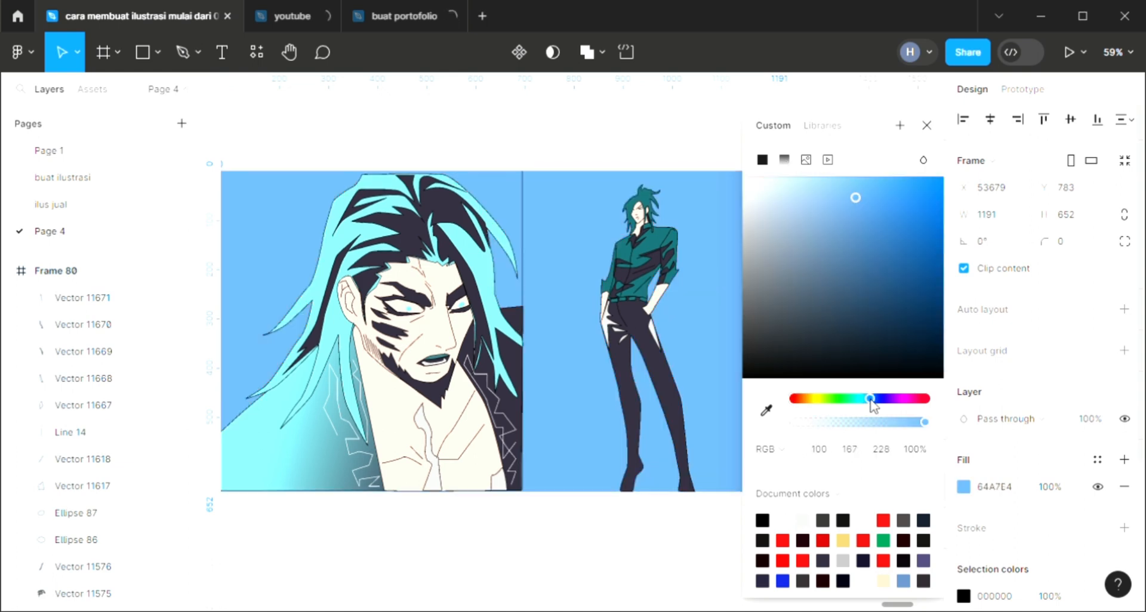
Convert Frame 80's blue fill to a linear gradient that fades out downwards, and close the colour settings.
click(784, 160)
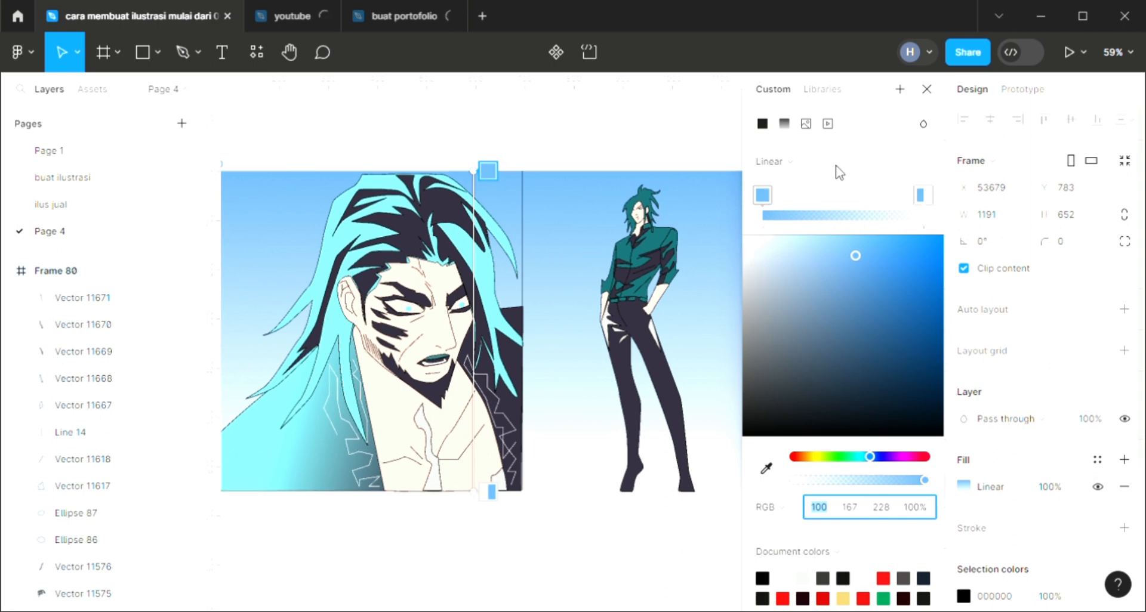
click(927, 90)
scroll(668, 336, left, 3)
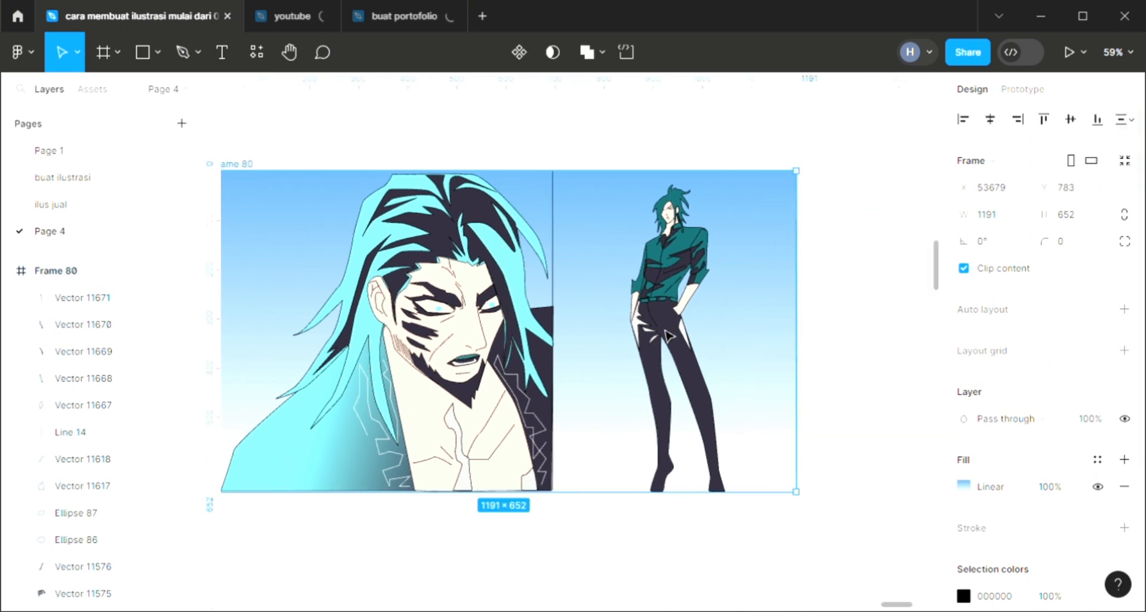
scroll(667, 336, left, 3)
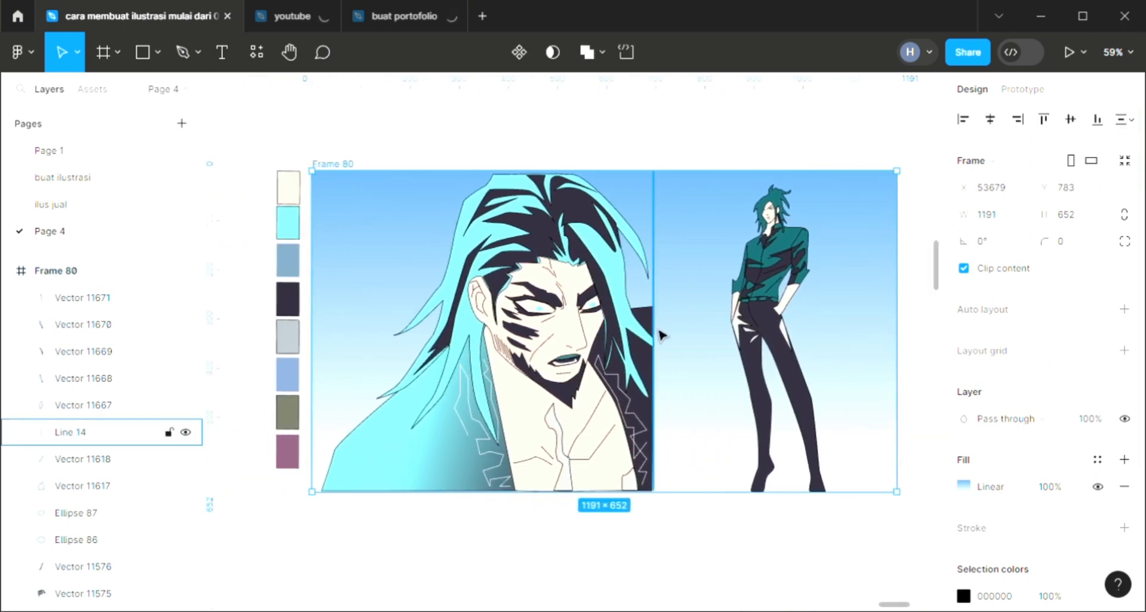
scroll(662, 336, up, 2)
scroll(662, 335, up, 2)
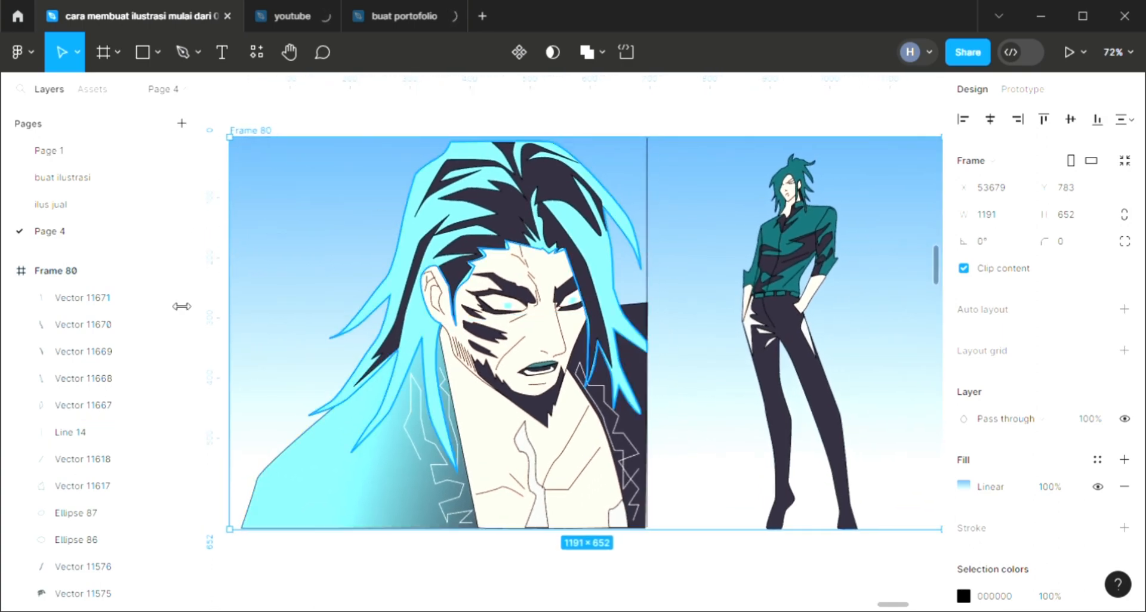